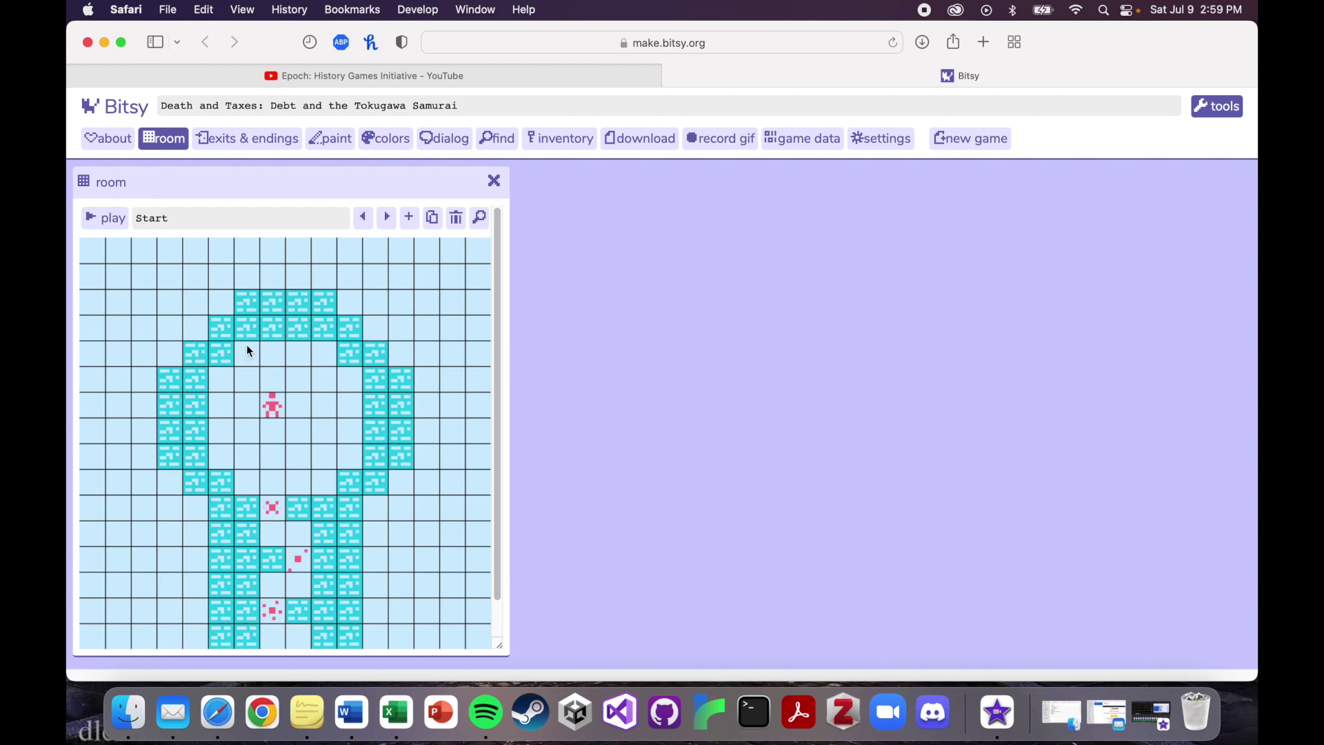
- Step through the rooms from Month 1 to Month 6 and back around to Start
click(385, 219)
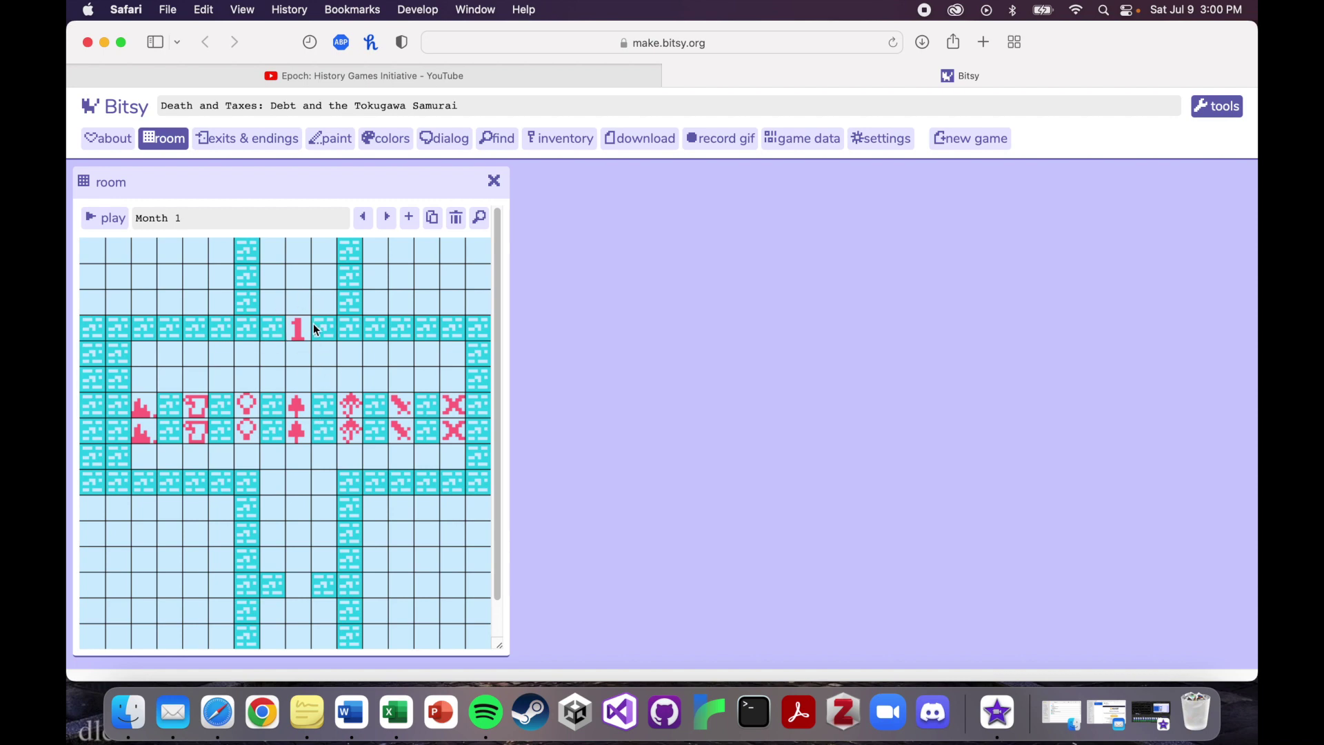
click(388, 218)
click(387, 218)
click(388, 217)
click(387, 218)
click(389, 220)
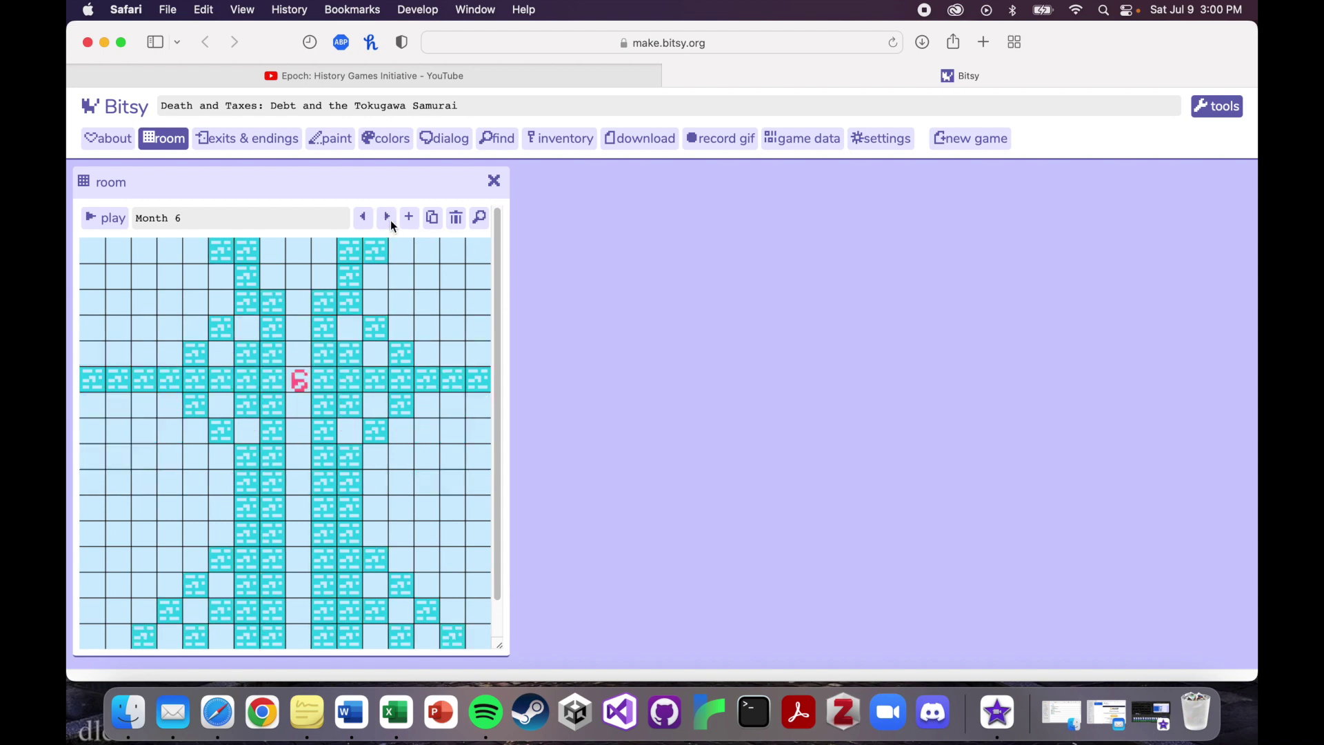
click(364, 218)
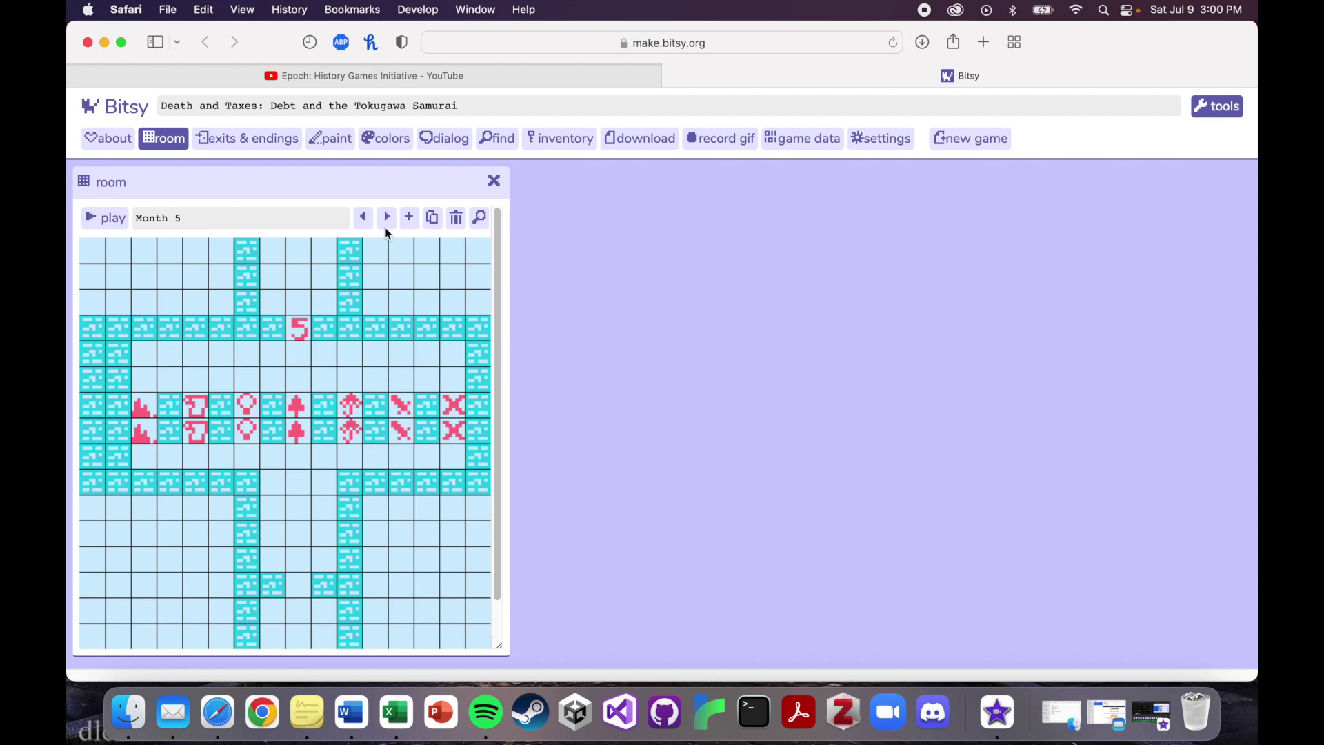
click(363, 218)
click(364, 218)
click(364, 218)
click(364, 218)
click(363, 218)
click(364, 218)
click(387, 218)
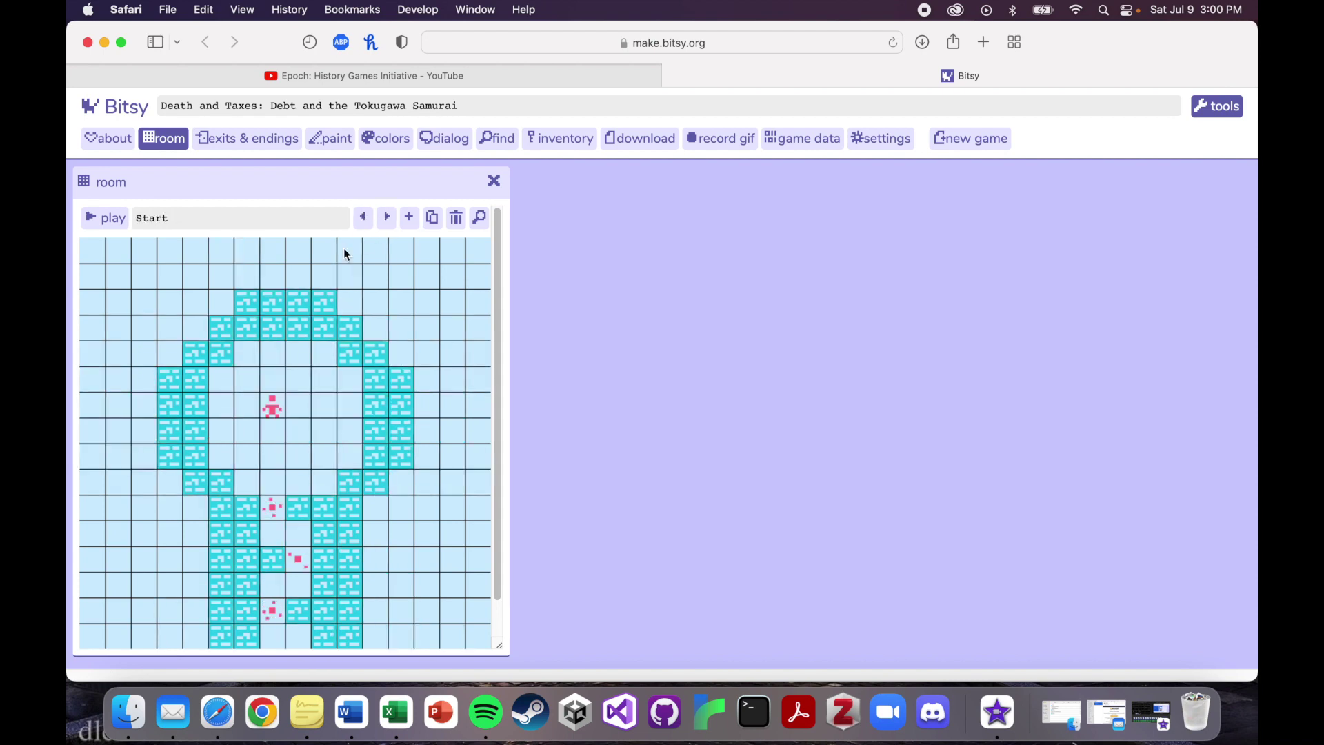
- Open the avatar in the paint editor and compare its two animation frames
click(329, 139)
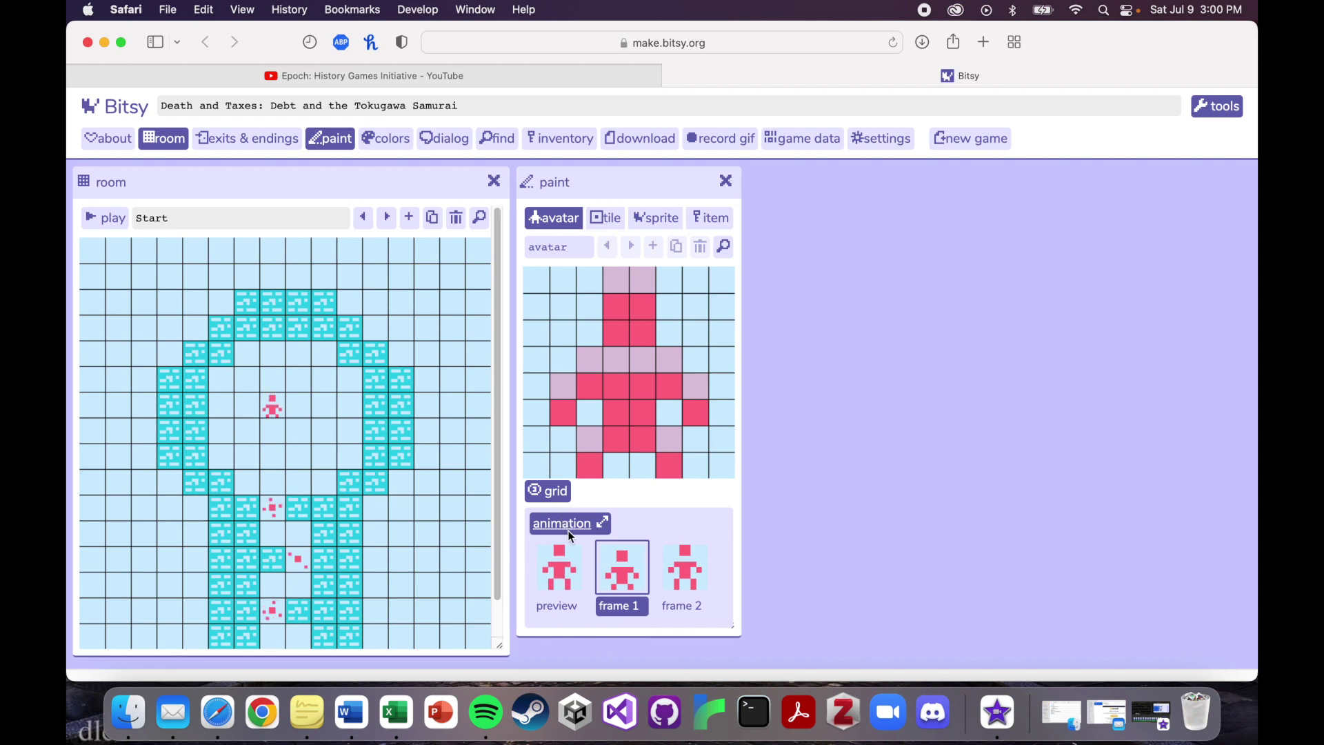
click(686, 576)
click(622, 579)
click(680, 581)
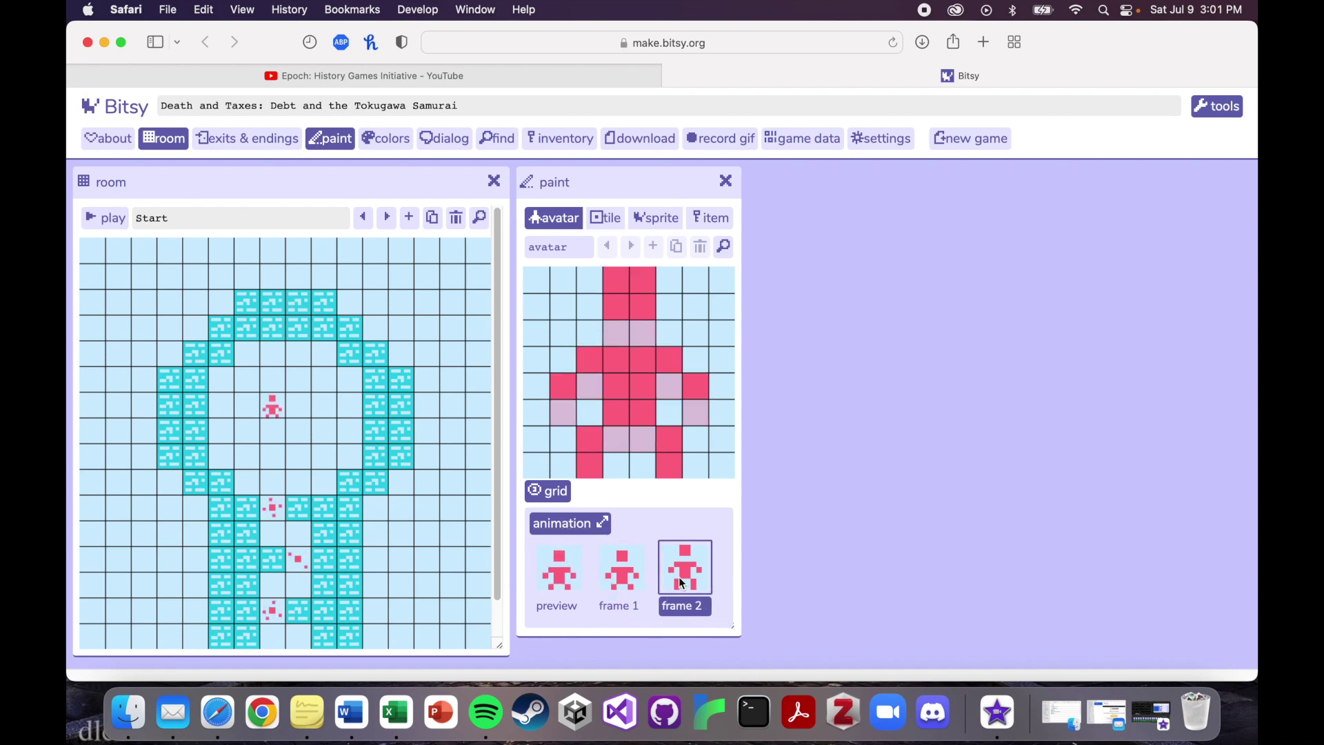
click(659, 385)
- Switch the room between Start and Month 1, then play the game from Month 1
click(387, 219)
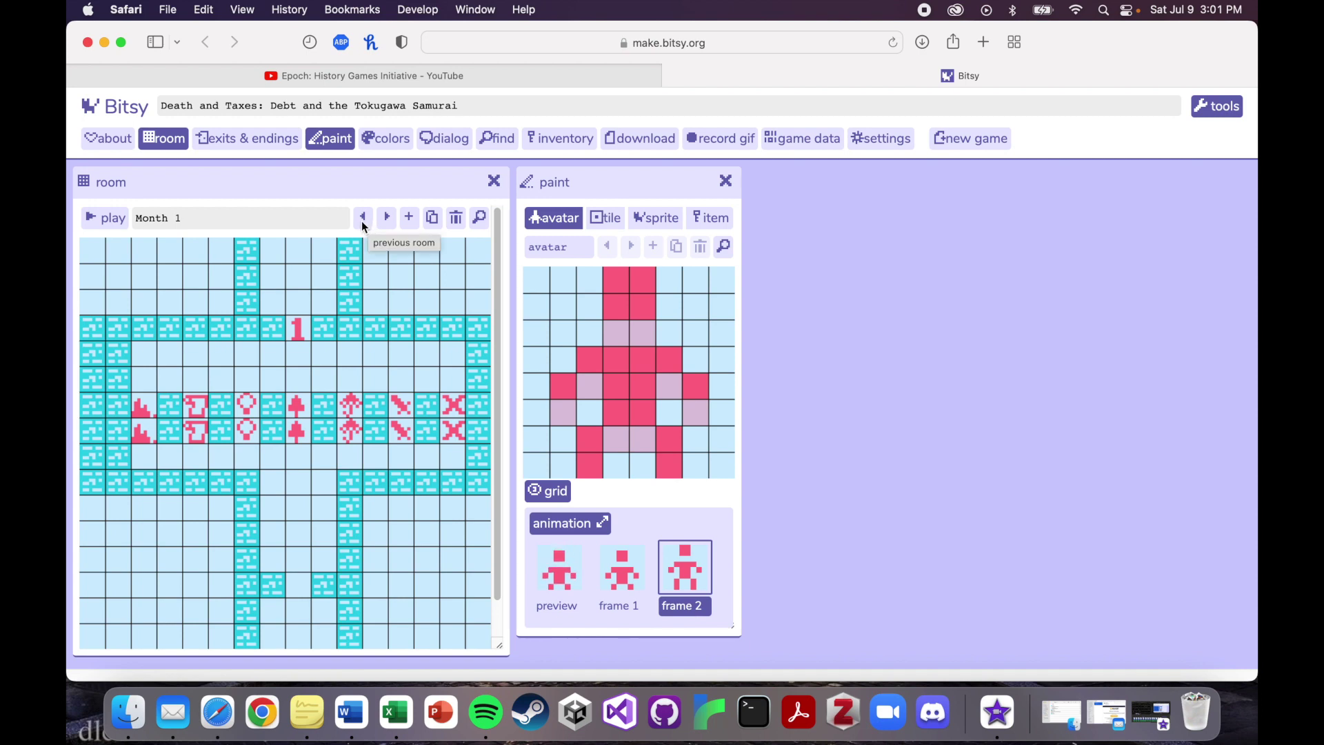
click(363, 219)
click(387, 219)
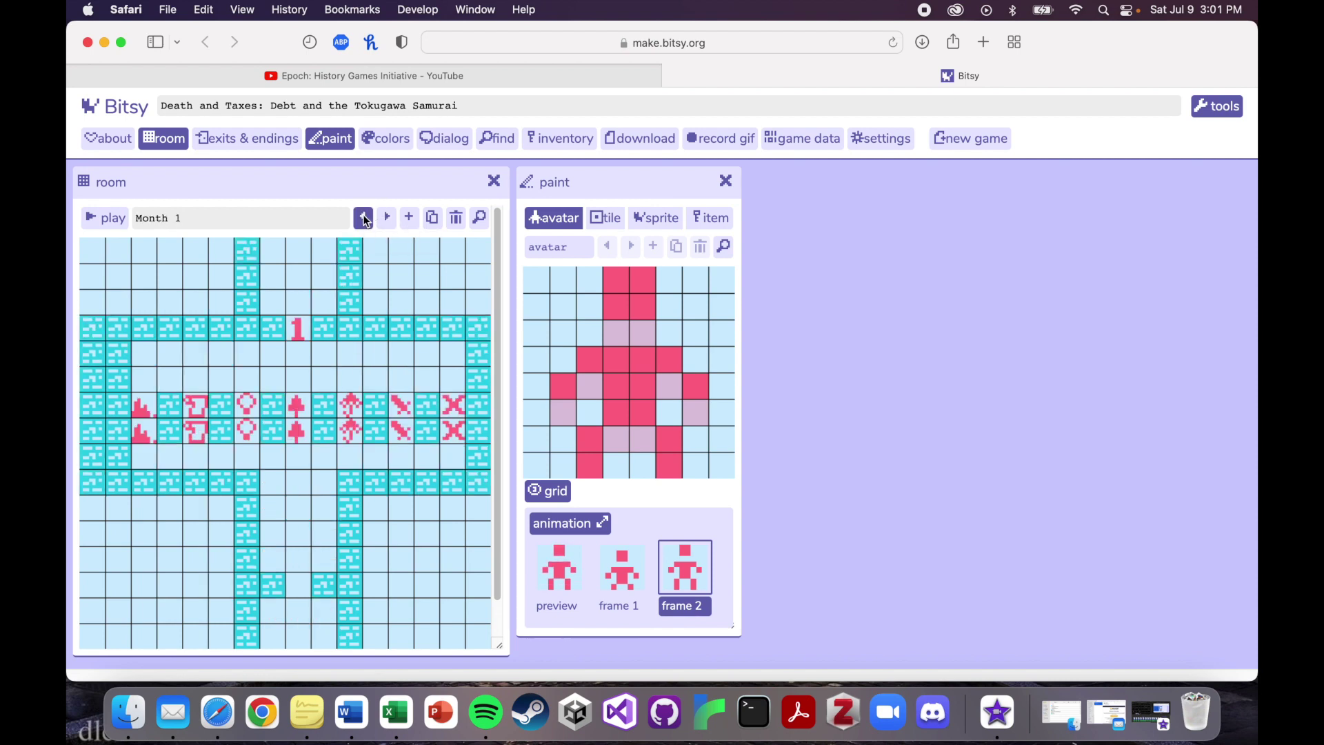
click(363, 219)
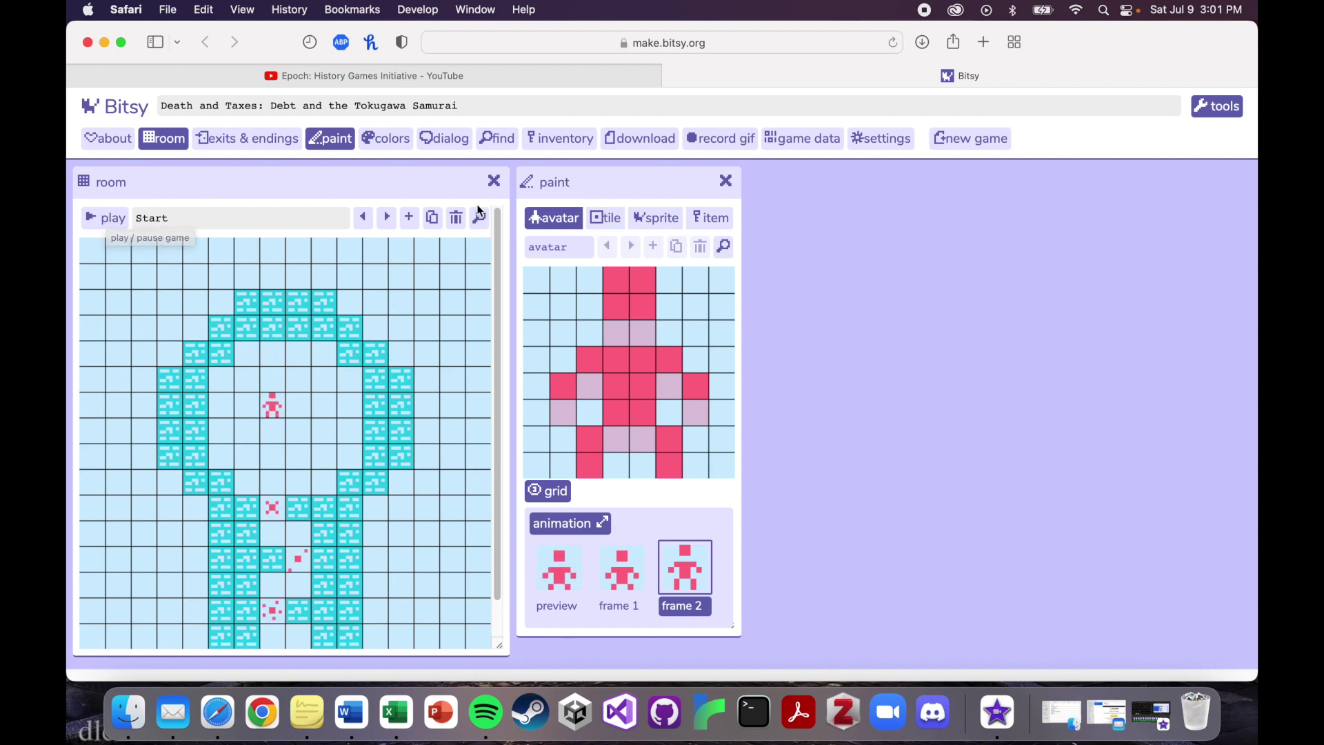
click(386, 218)
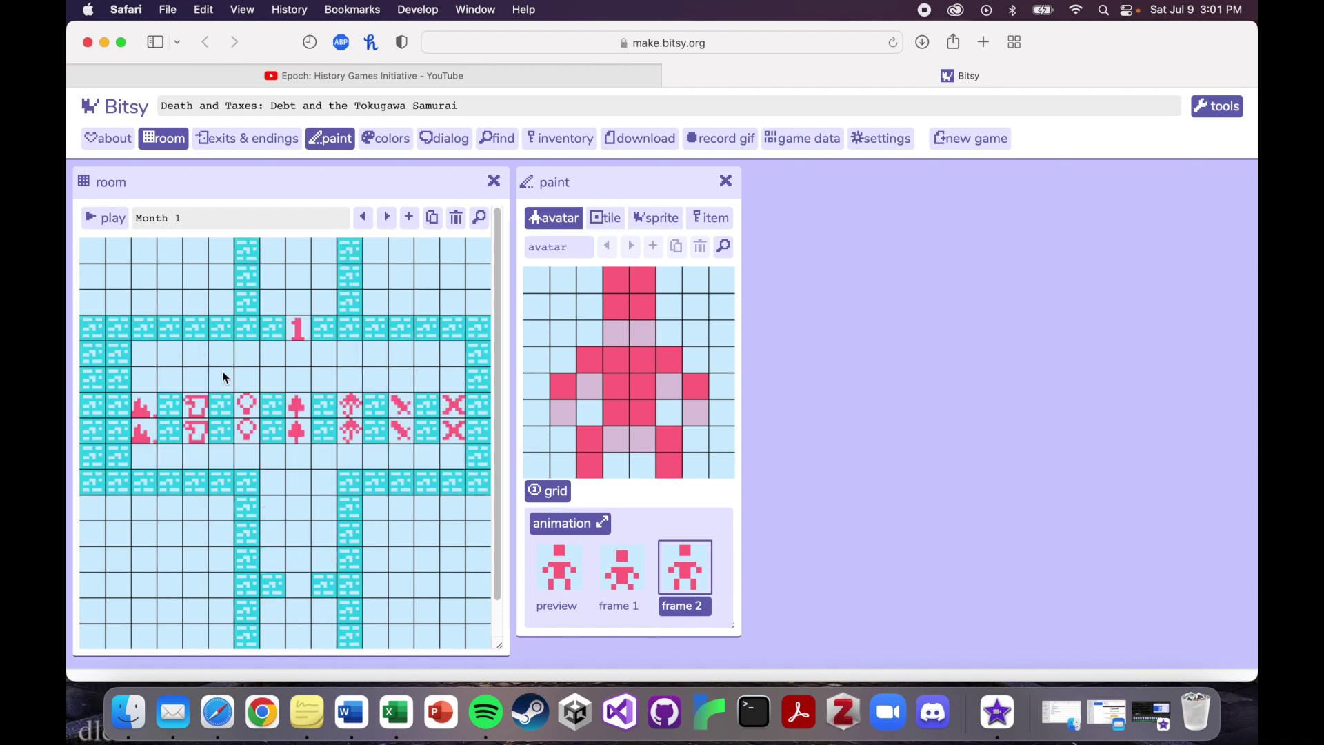
click(103, 218)
key(Right)
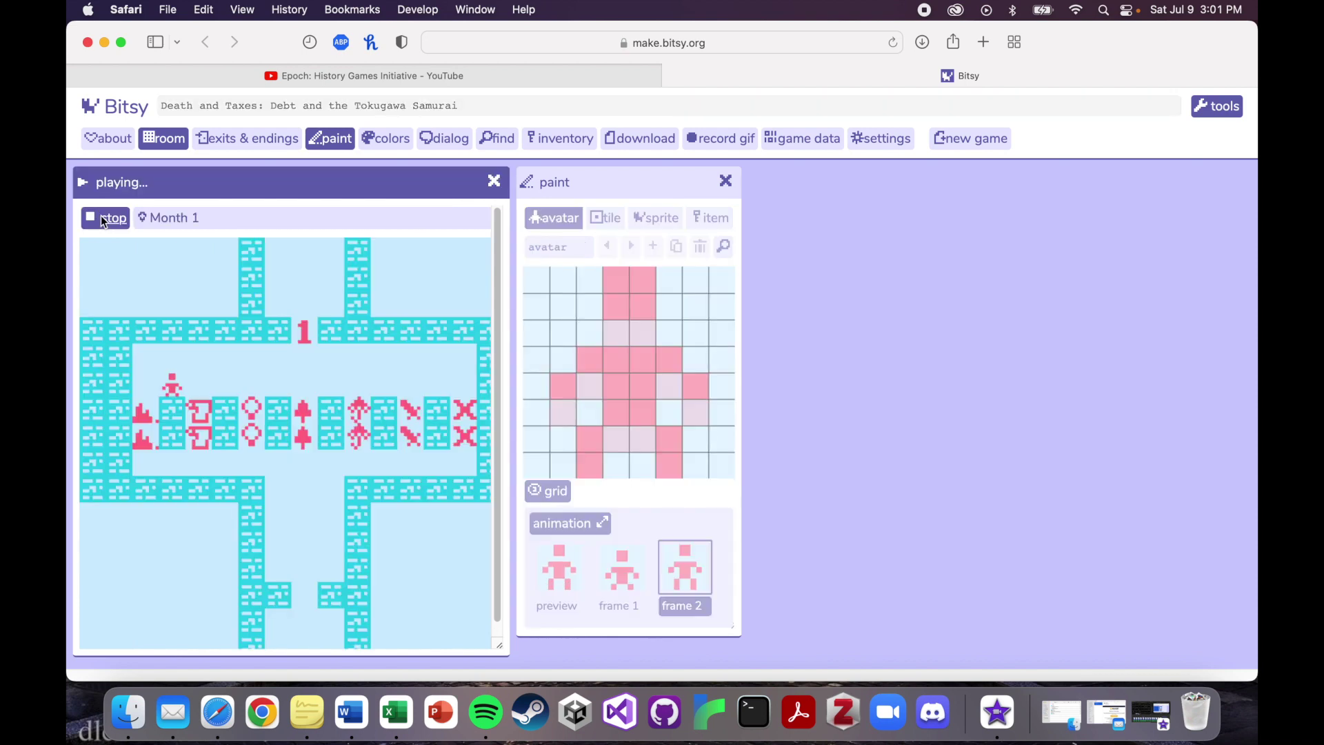
key(Right)
key(Down)
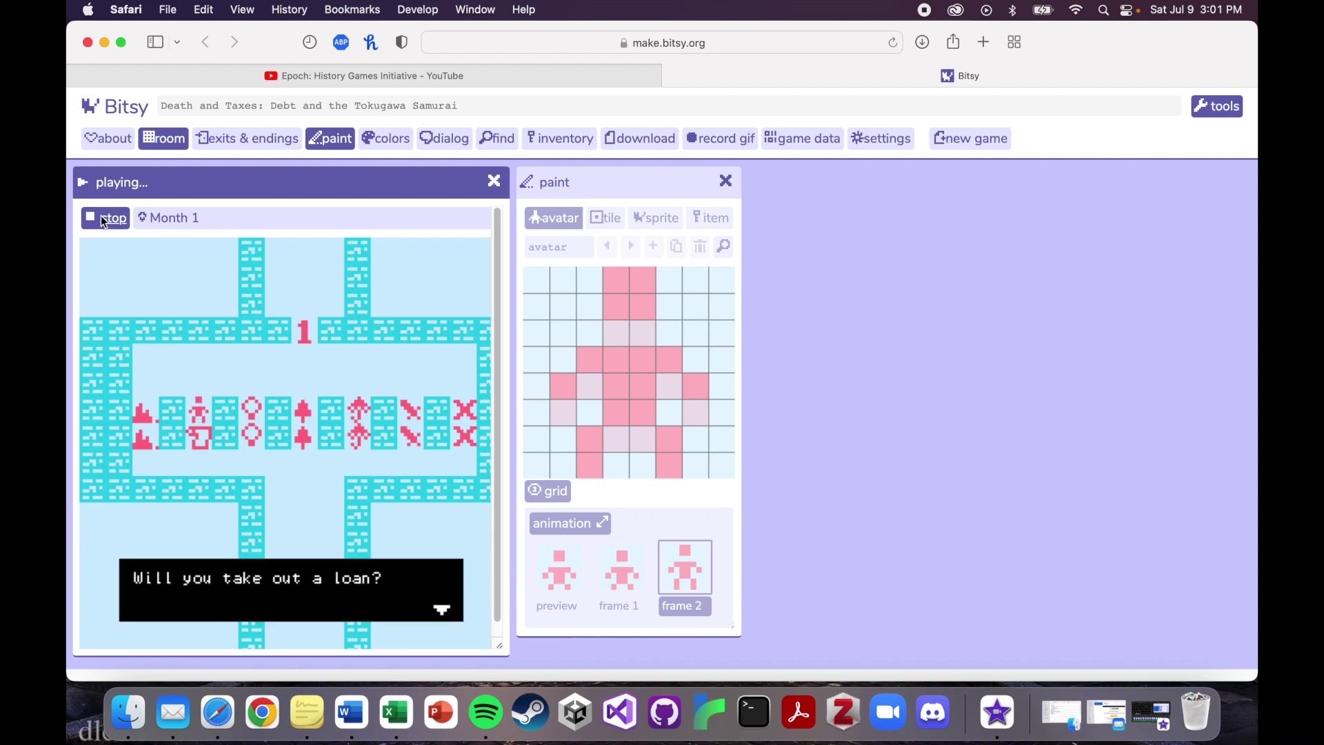
key(Up)
key(Up)
key(Up)
key(Down)
key(Right)
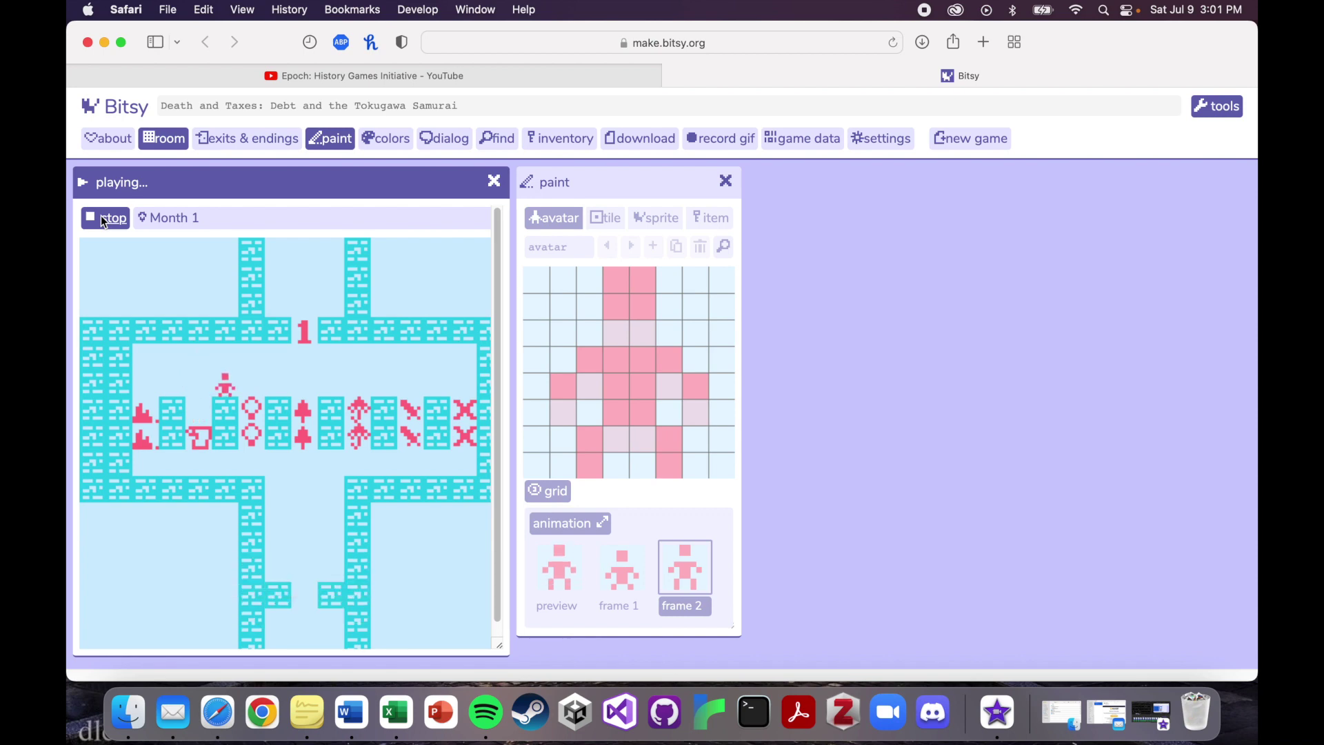
key(Right)
key(Right)
key(Right)
key(Up)
key(Up)
key(Right)
key(Right)
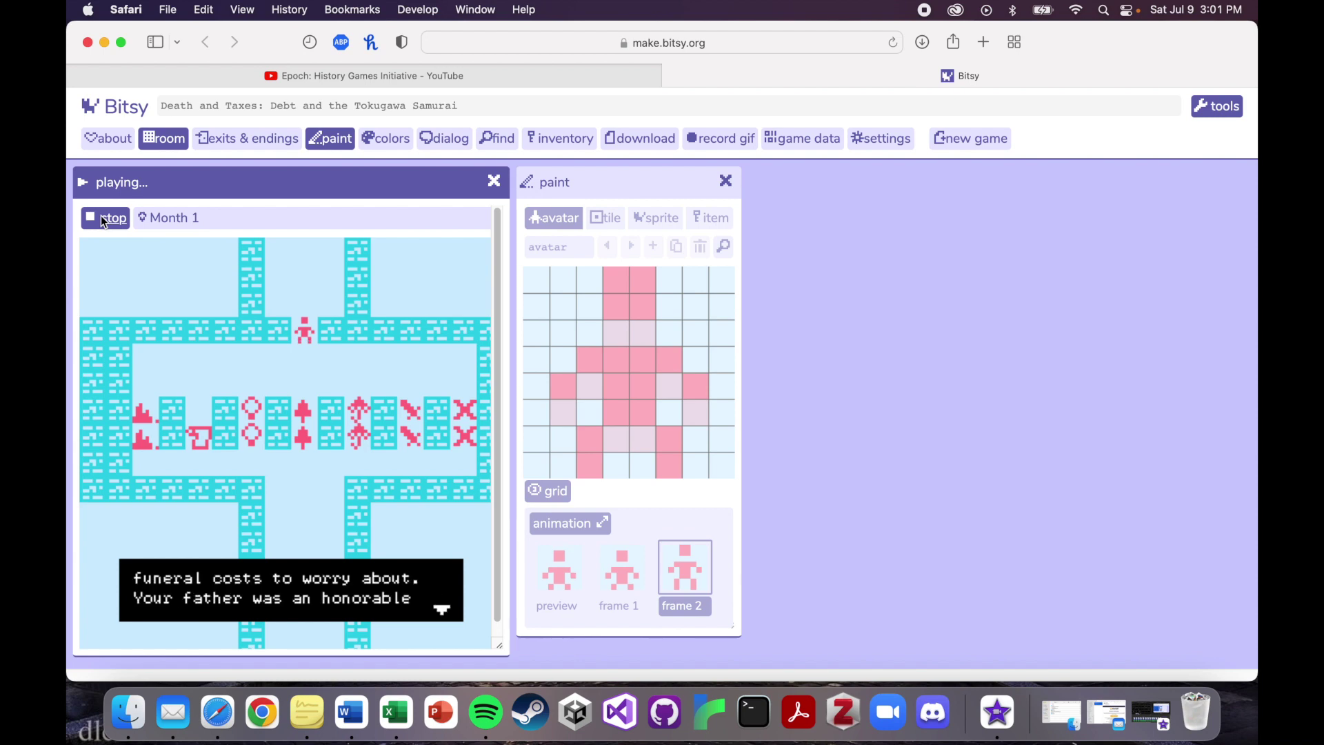
key(Right)
key(Right)
key(Right)
key(Right)
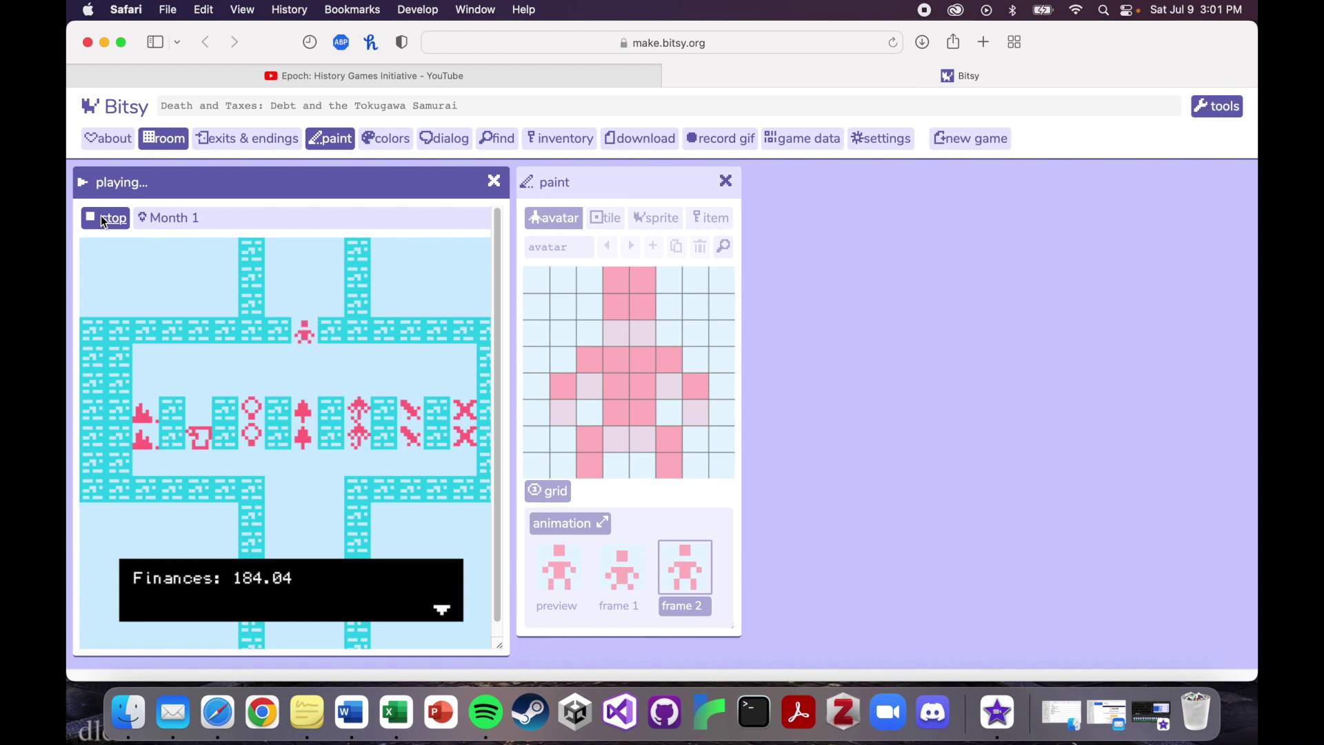
key(Right)
key(Right)
key(Right)
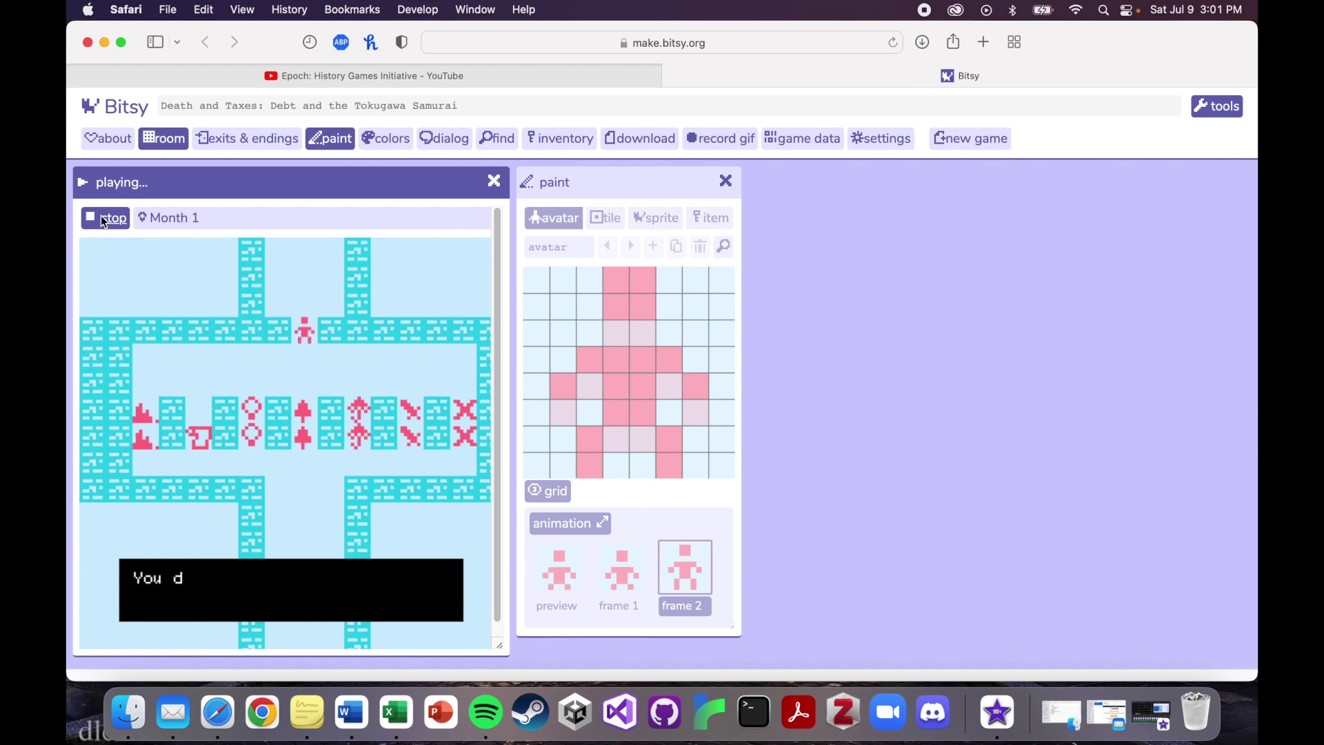
key(Right)
key(Up)
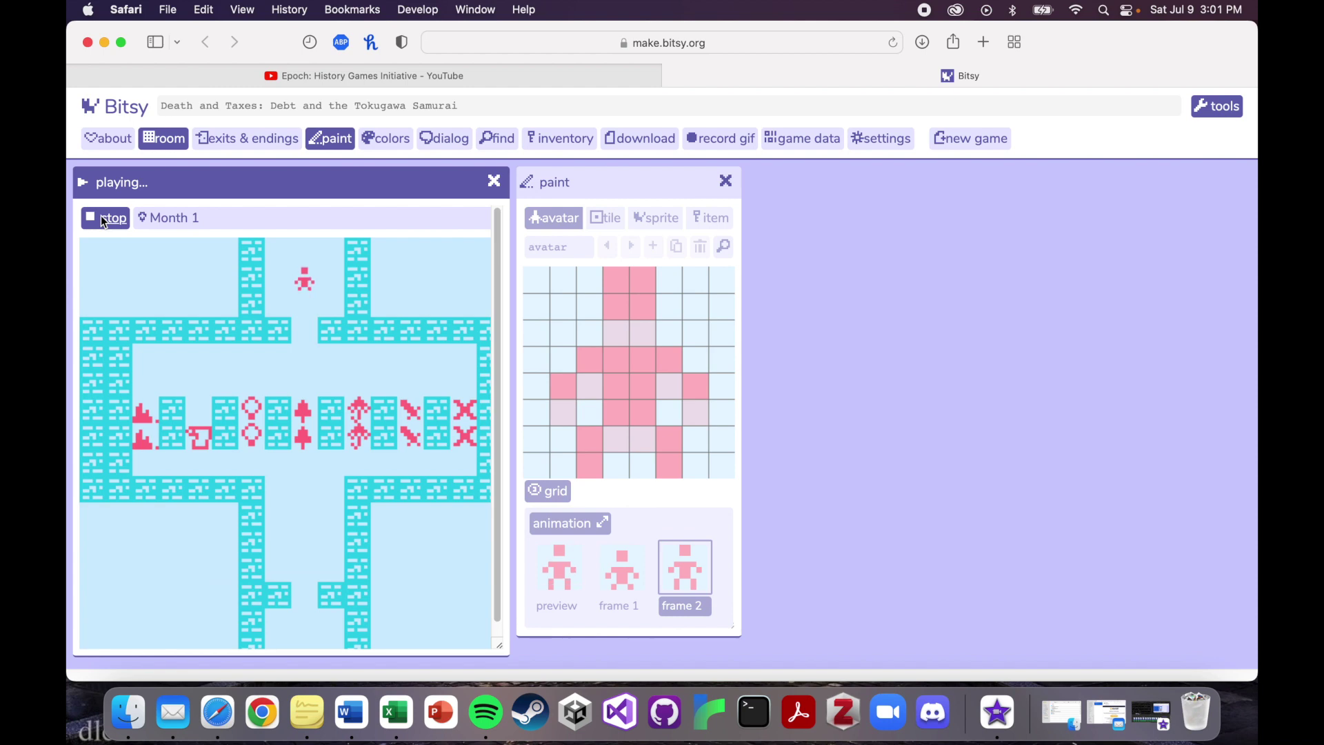
key(Down)
key(Down)
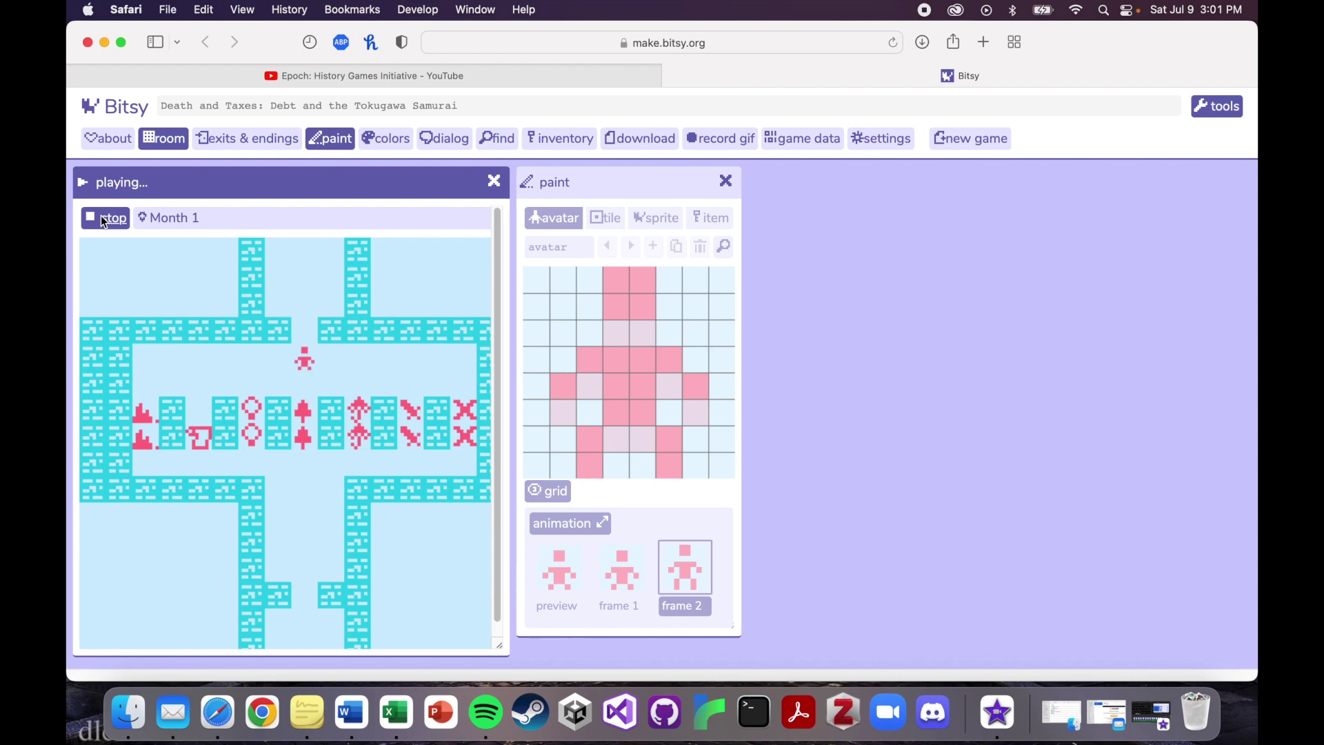
key(Left)
key(Left)
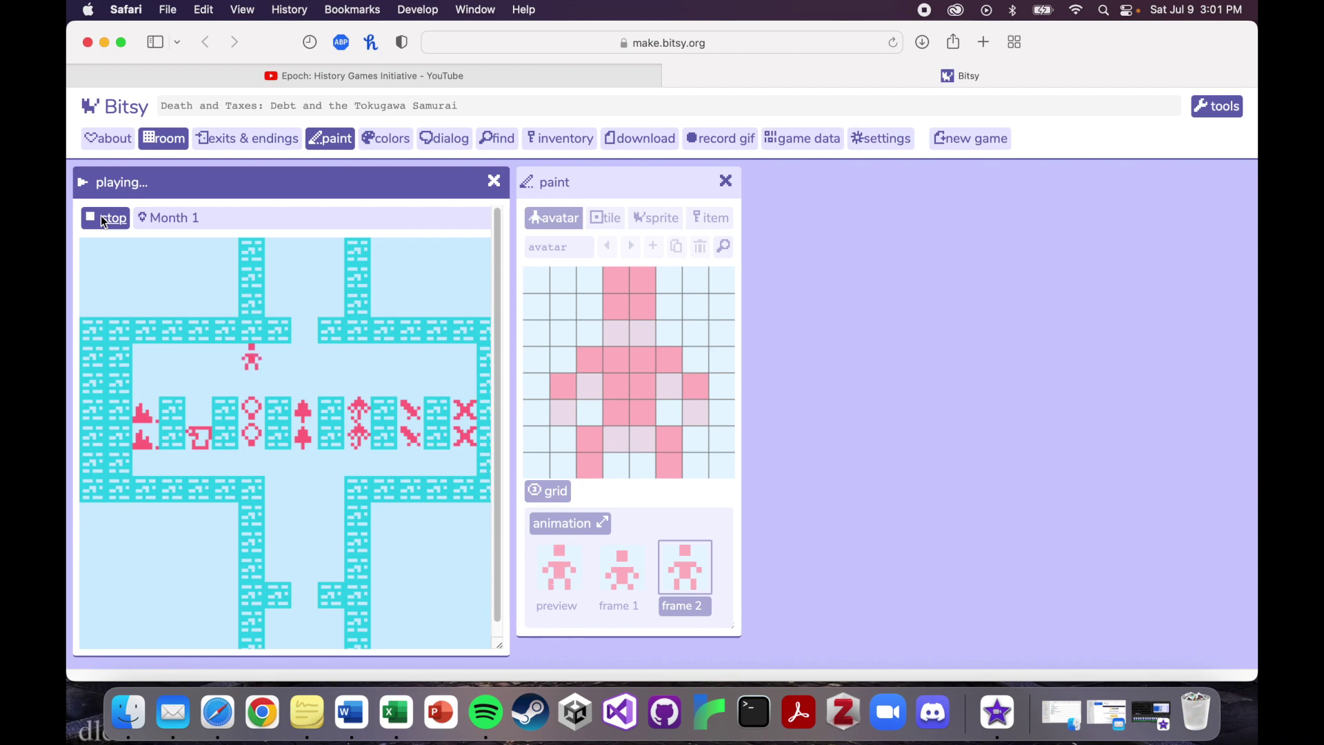
key(Down)
key(Down)
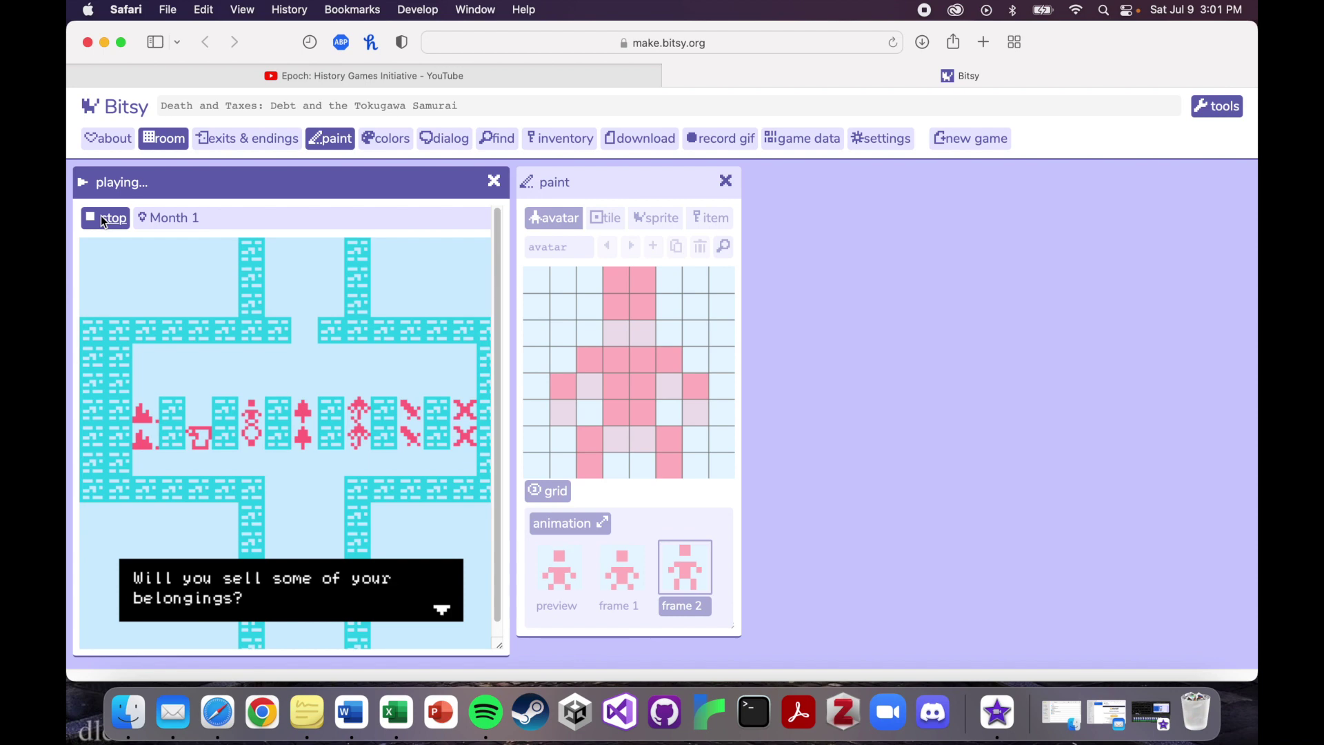
key(space)
key(Up)
key(Up)
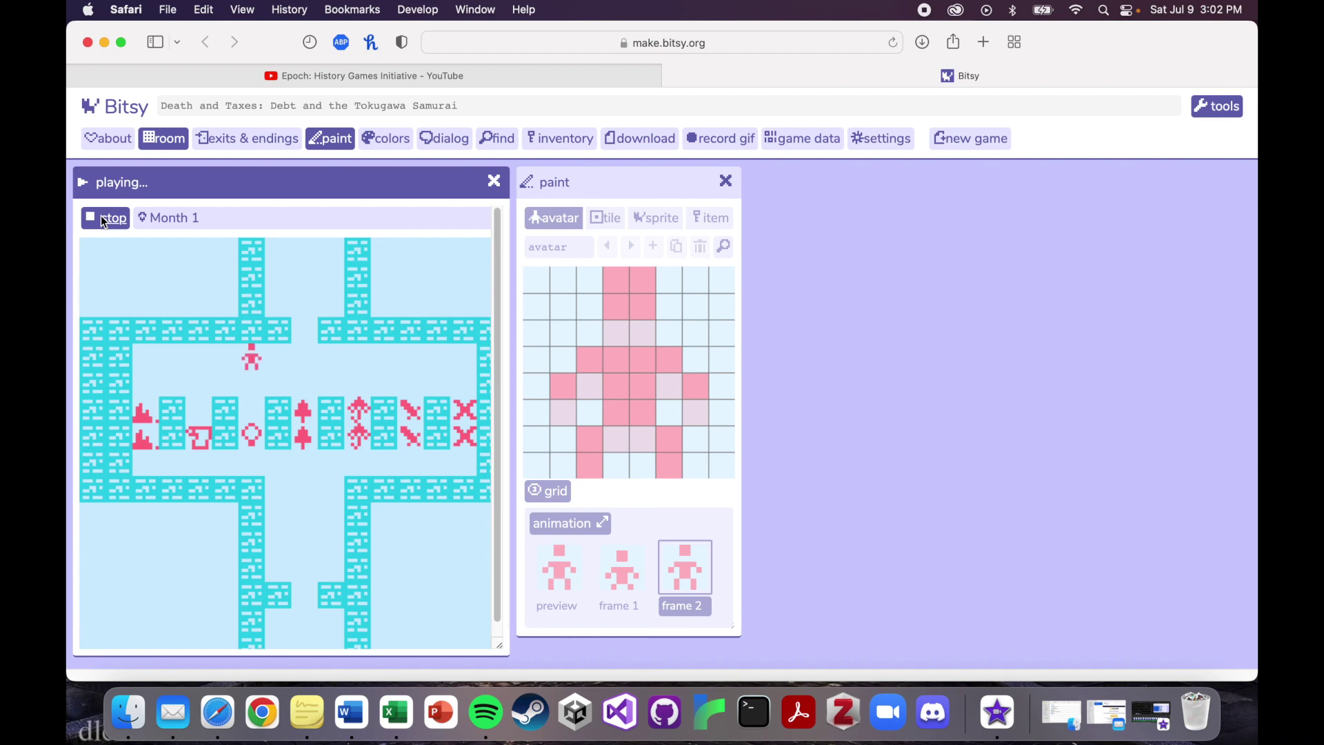
key(Down)
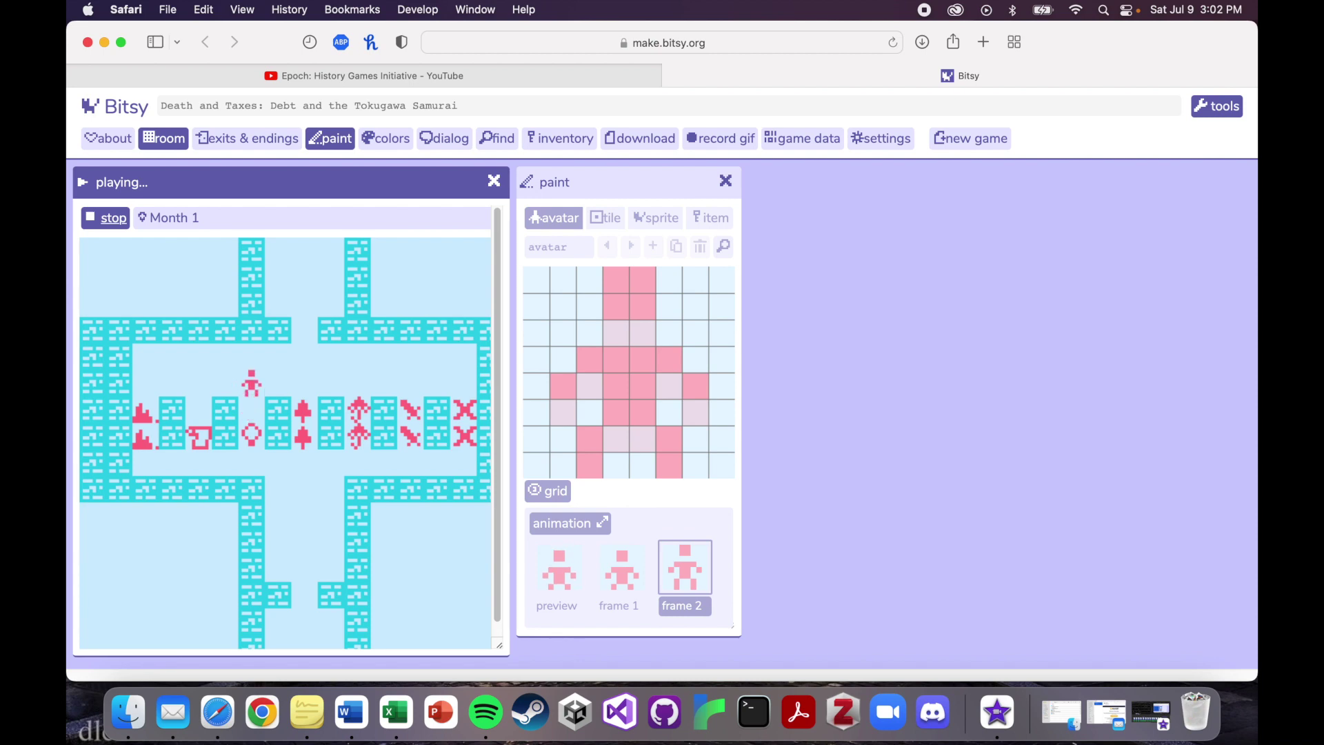
key(Right)
key(Up)
key(Left)
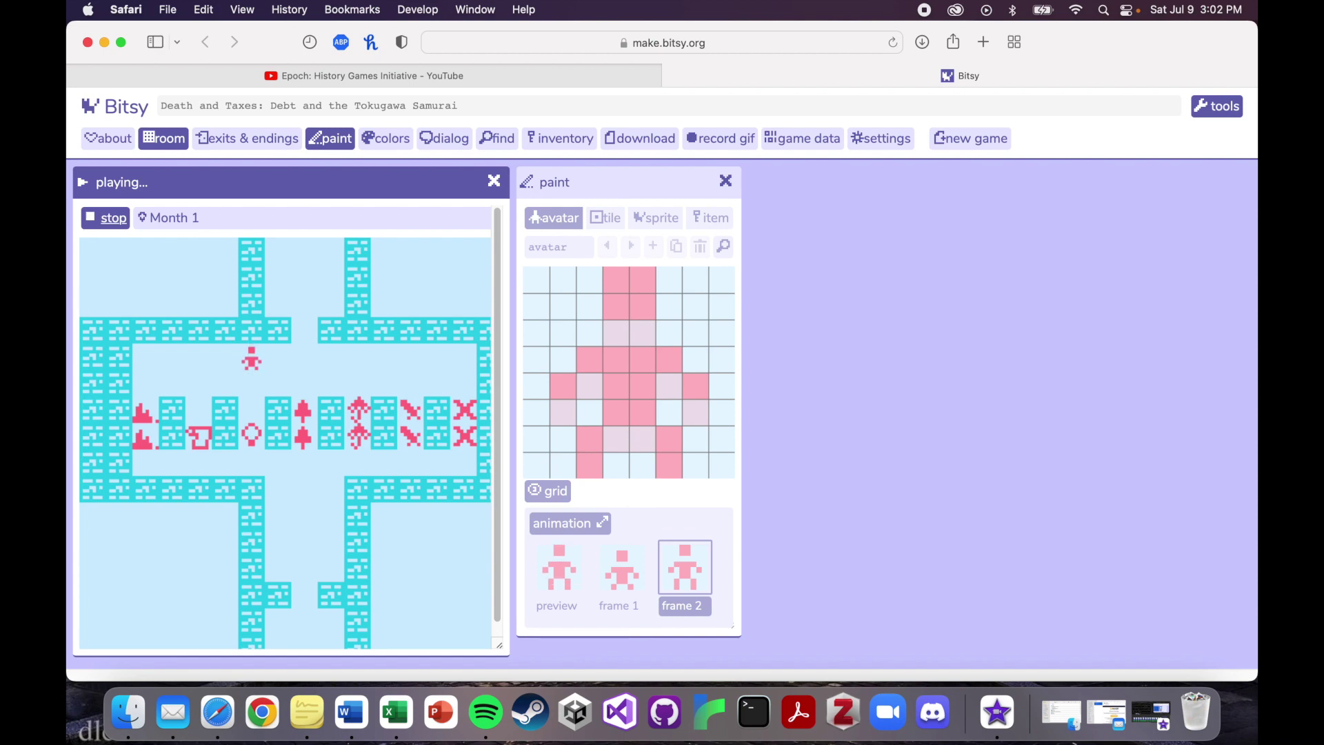
key(Right)
key(Right)
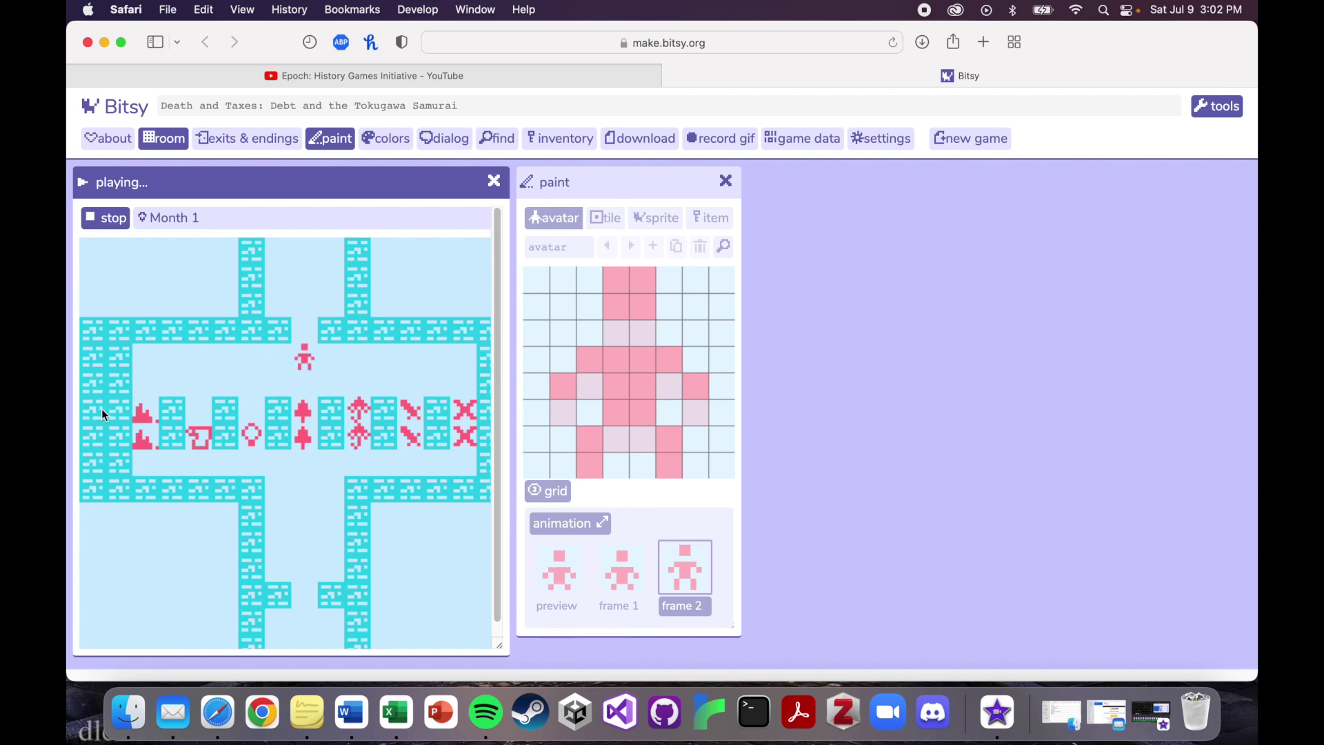
click(114, 219)
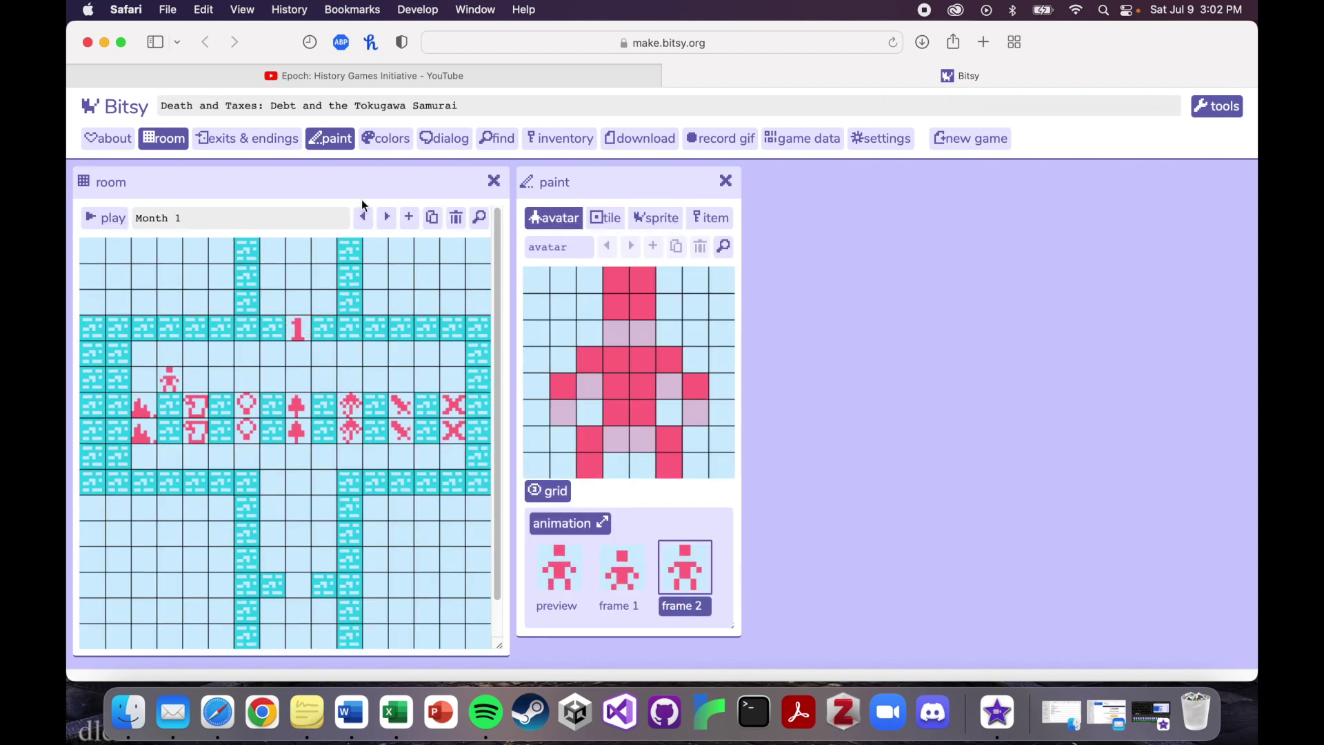
- Visit the Start room, place the avatar there, and return to Month 1
click(363, 219)
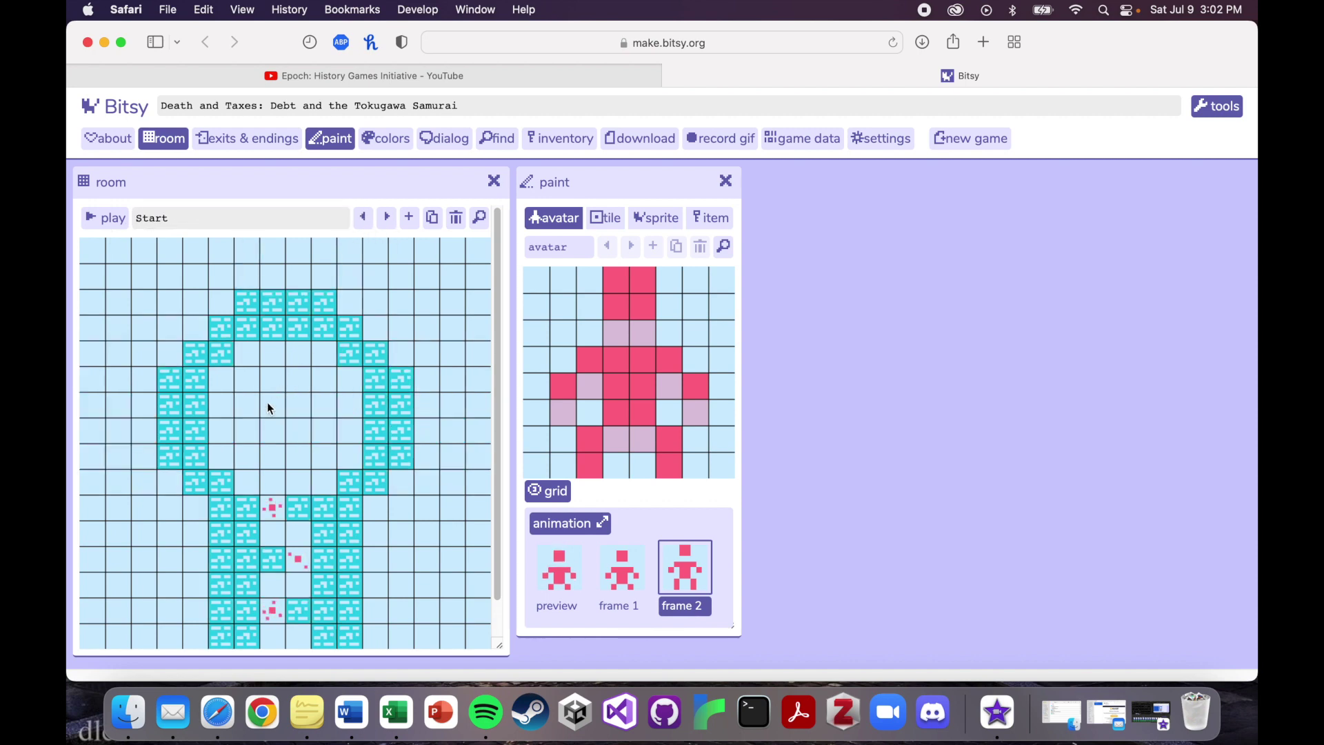
click(268, 405)
click(387, 219)
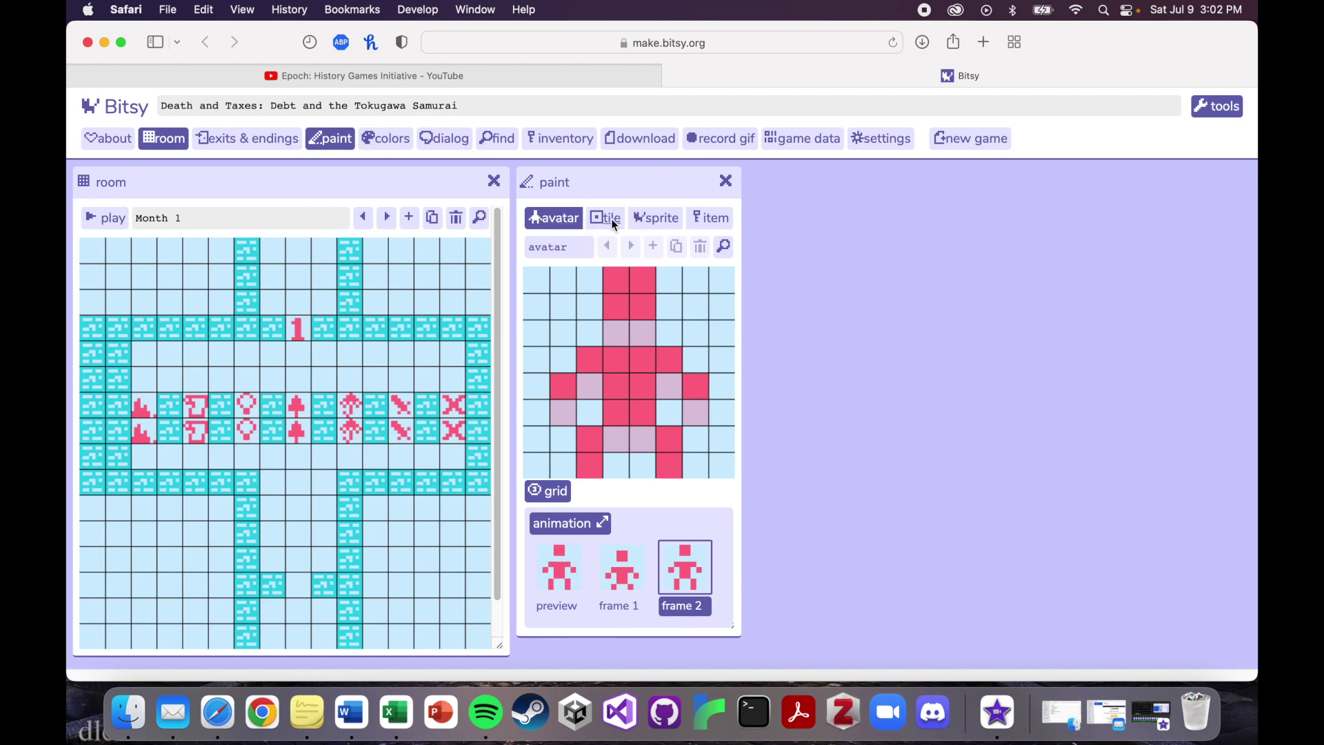
- Show the game's items and step forward to the item One
click(710, 218)
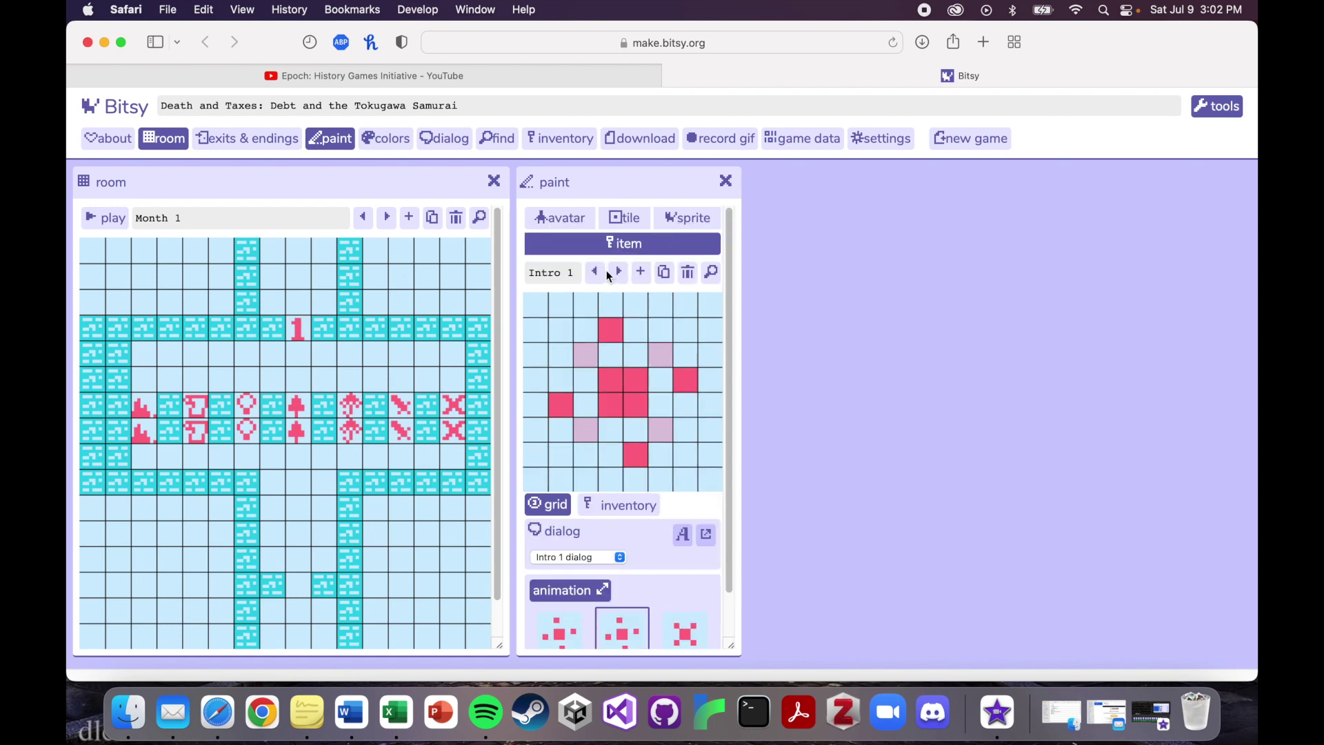
click(620, 272)
click(619, 272)
click(619, 272)
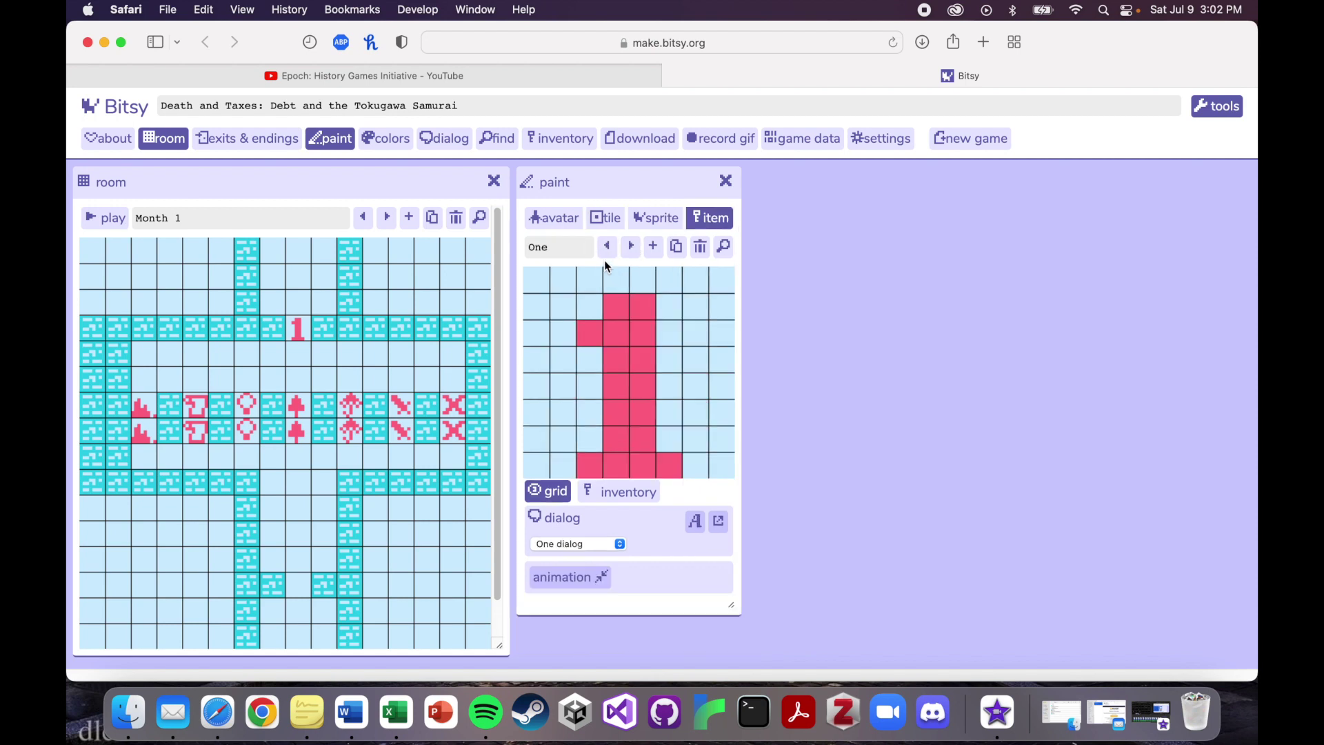
- Open One dialog and highlight its funeral text, 60 monme cost and budget updates
click(718, 522)
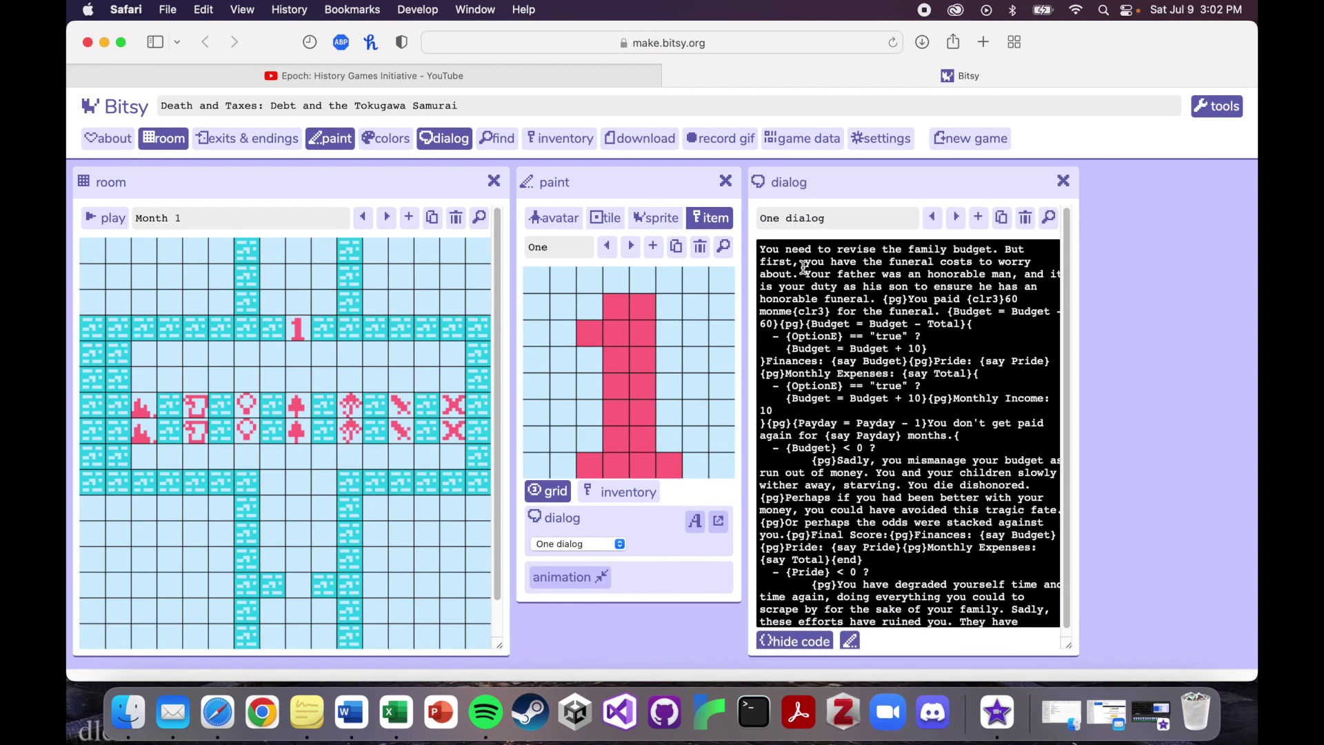
scroll(791, 405, down, 5)
scroll(791, 405, up, 5)
drag(761, 249, 943, 307)
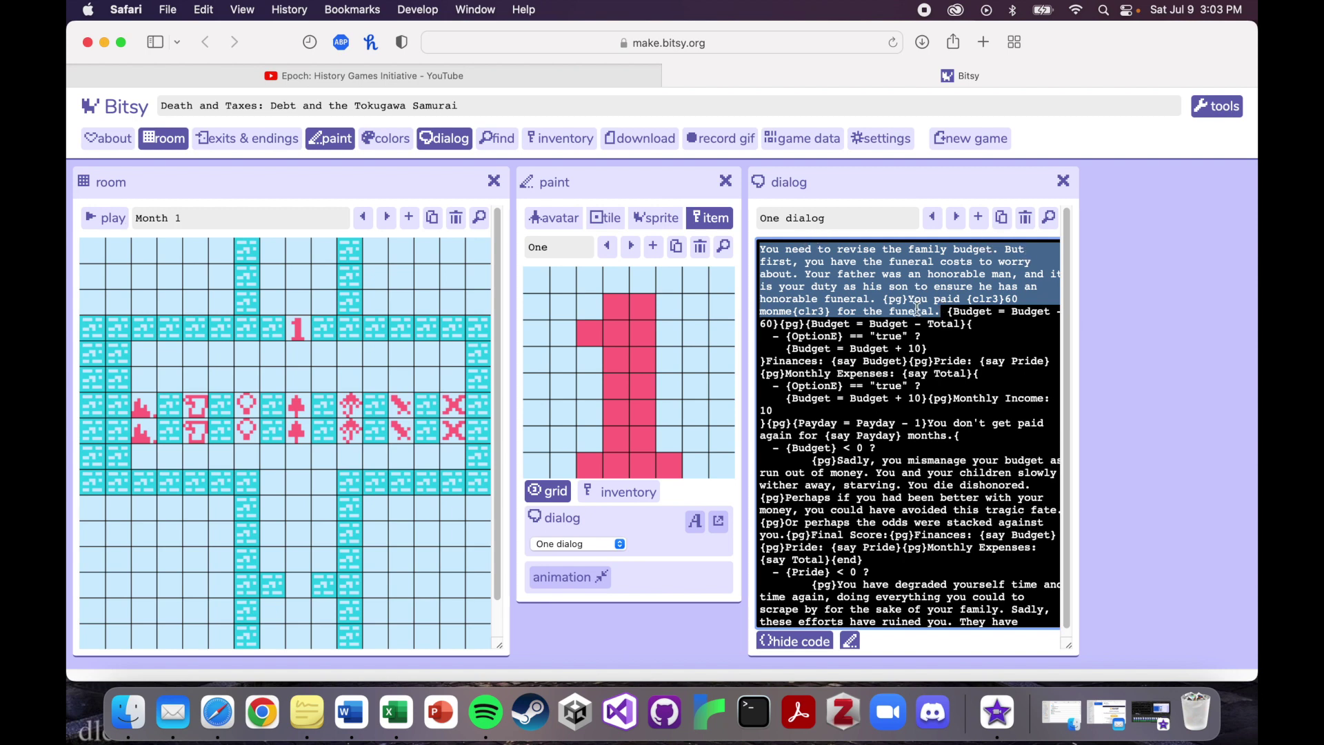
click(951, 313)
drag(951, 315, 964, 325)
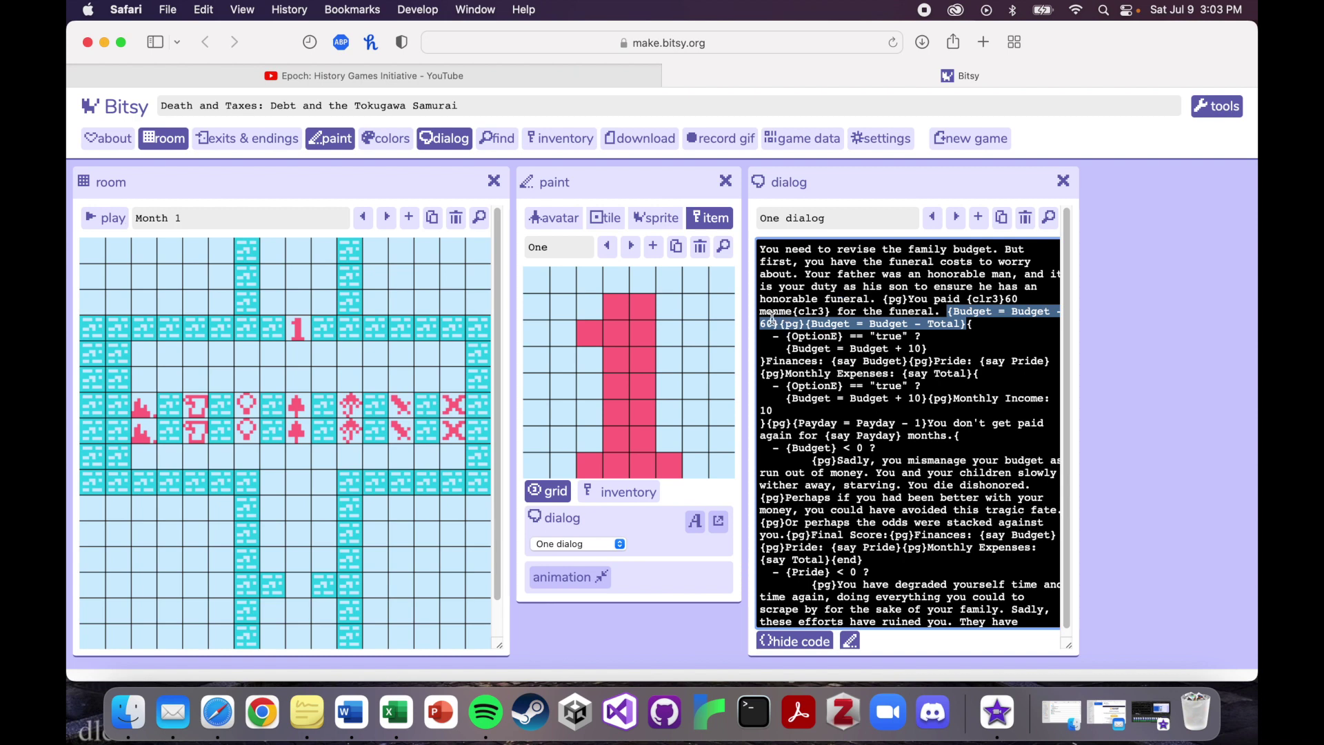
drag(777, 324, 757, 324)
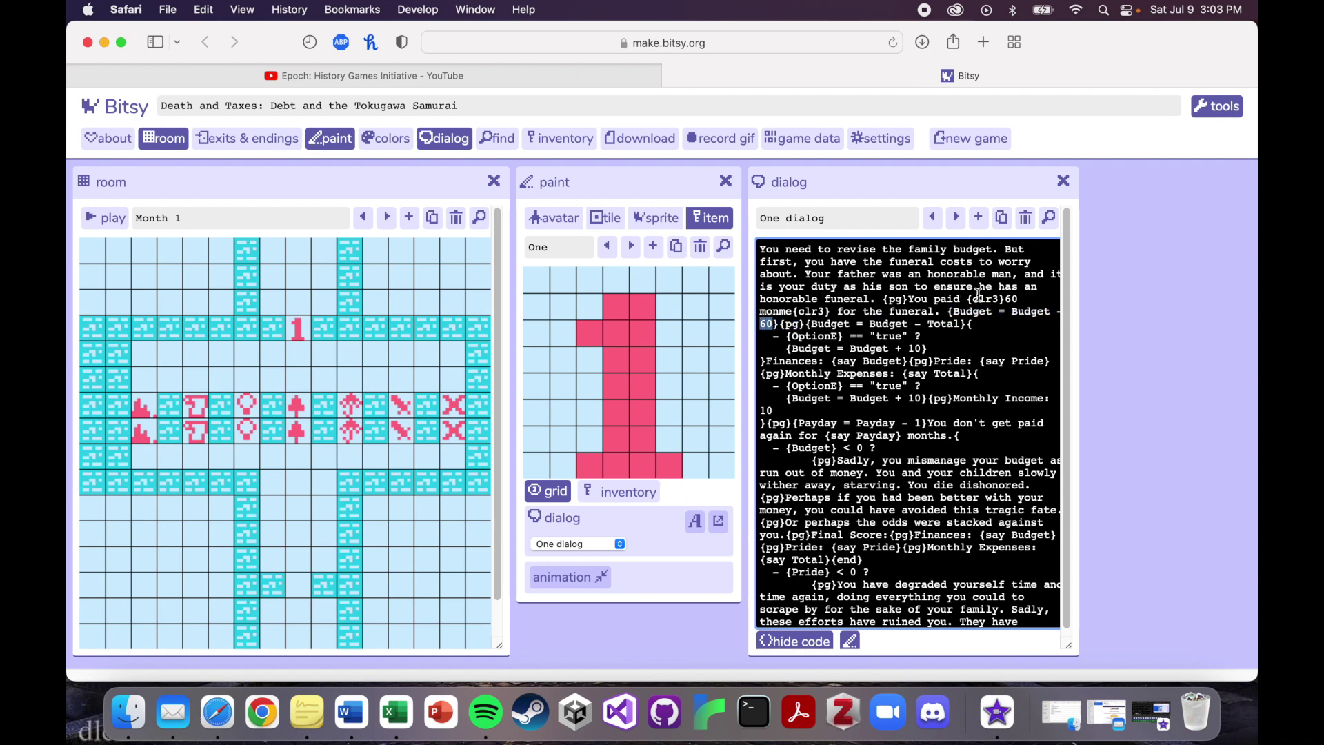
drag(948, 312, 963, 321)
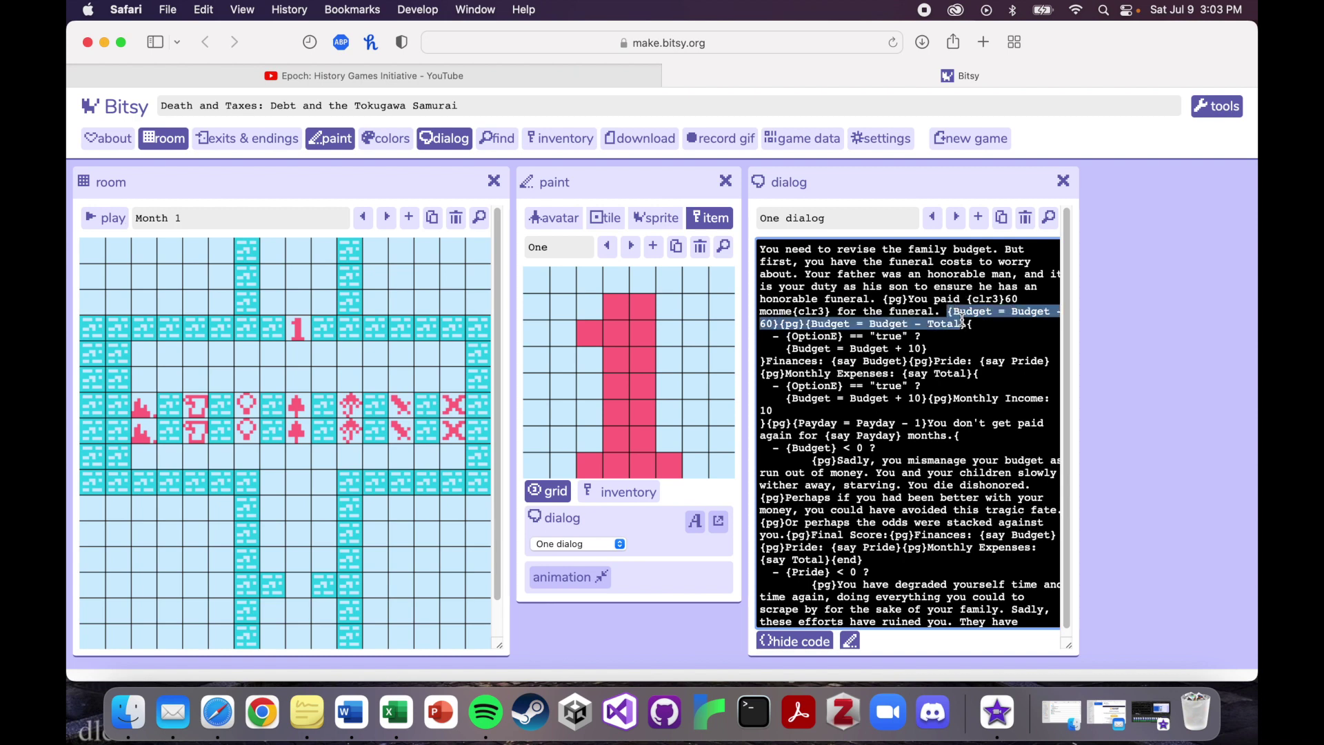
click(975, 323)
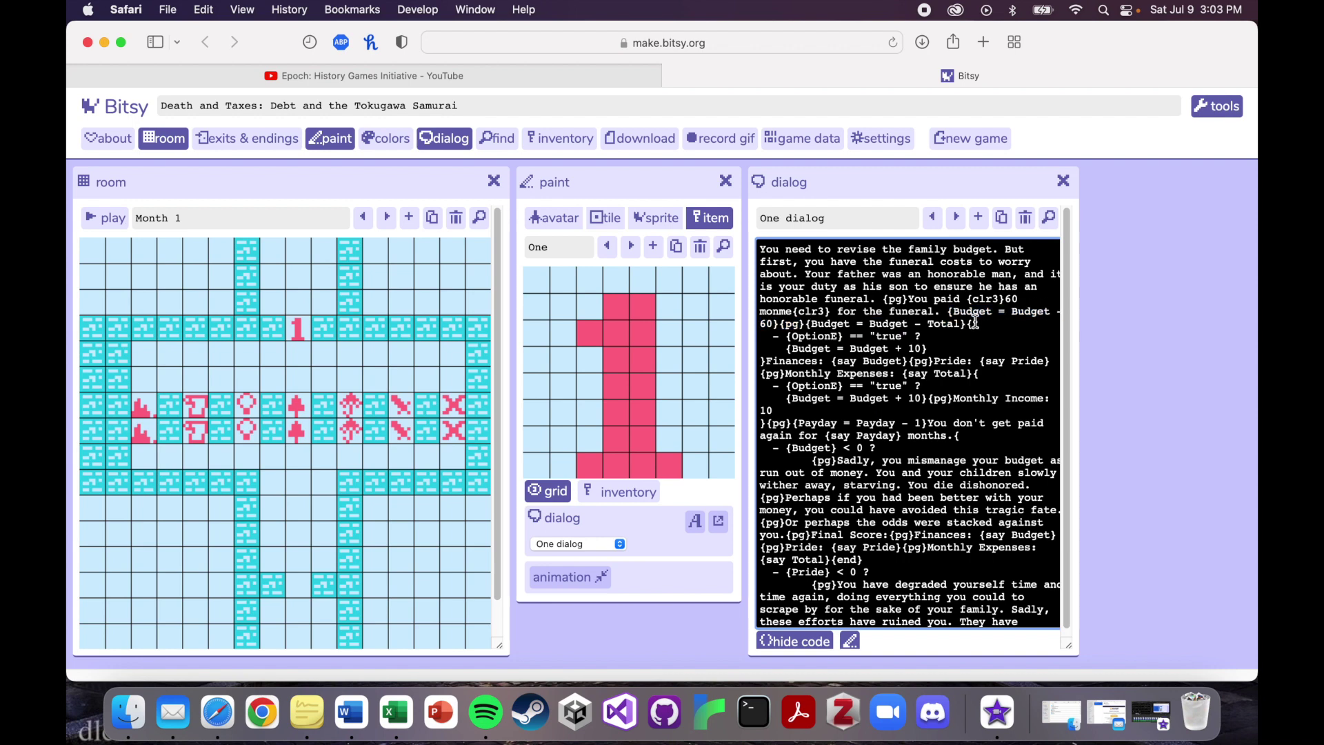
- Highlight the OptionE bonus, payday lines, negative-budget condition and bankruptcy ending
scroll(824, 358, down, 1)
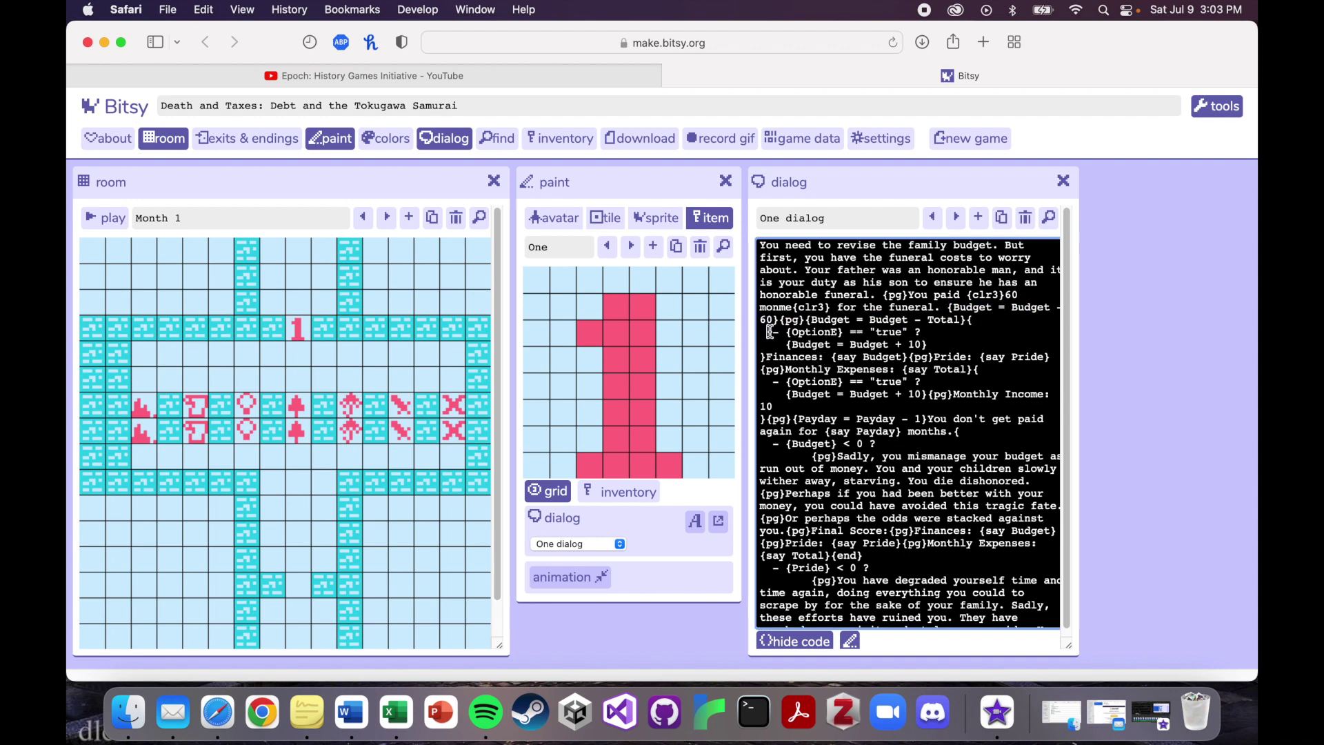
drag(770, 332, 811, 447)
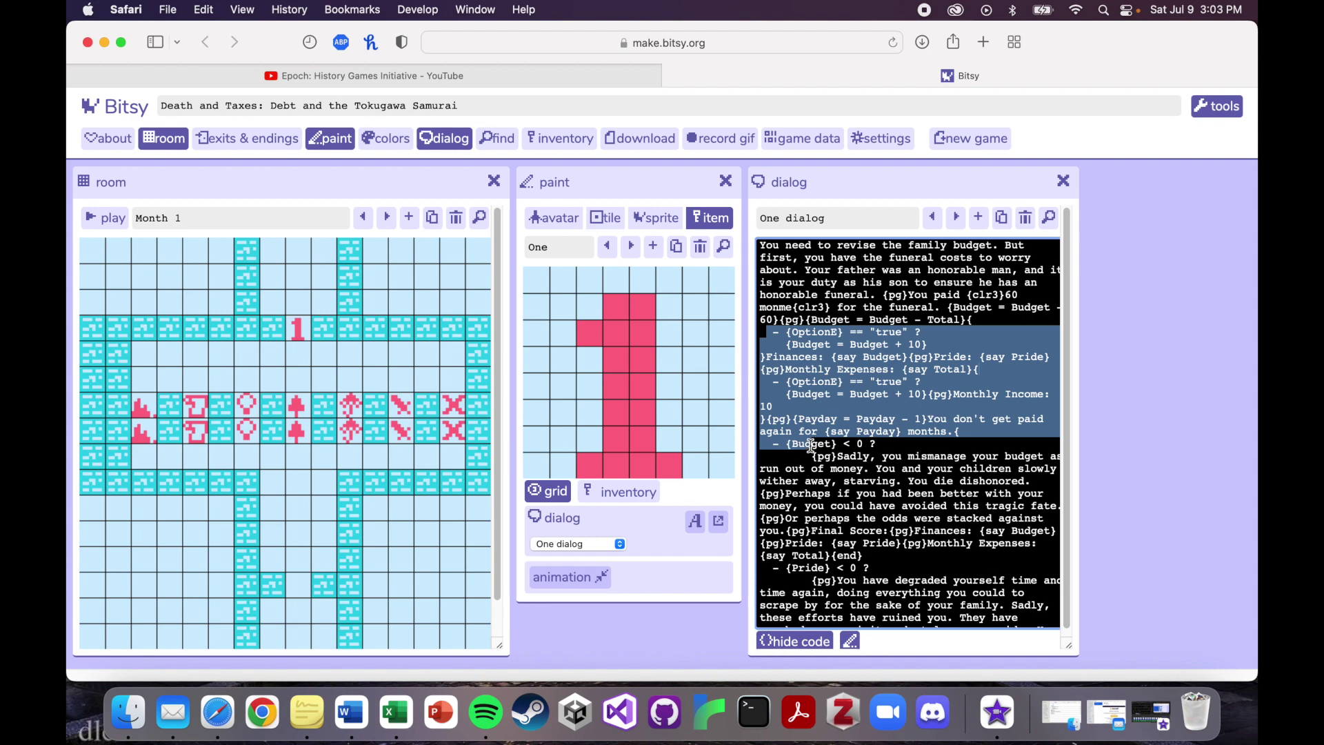
click(811, 445)
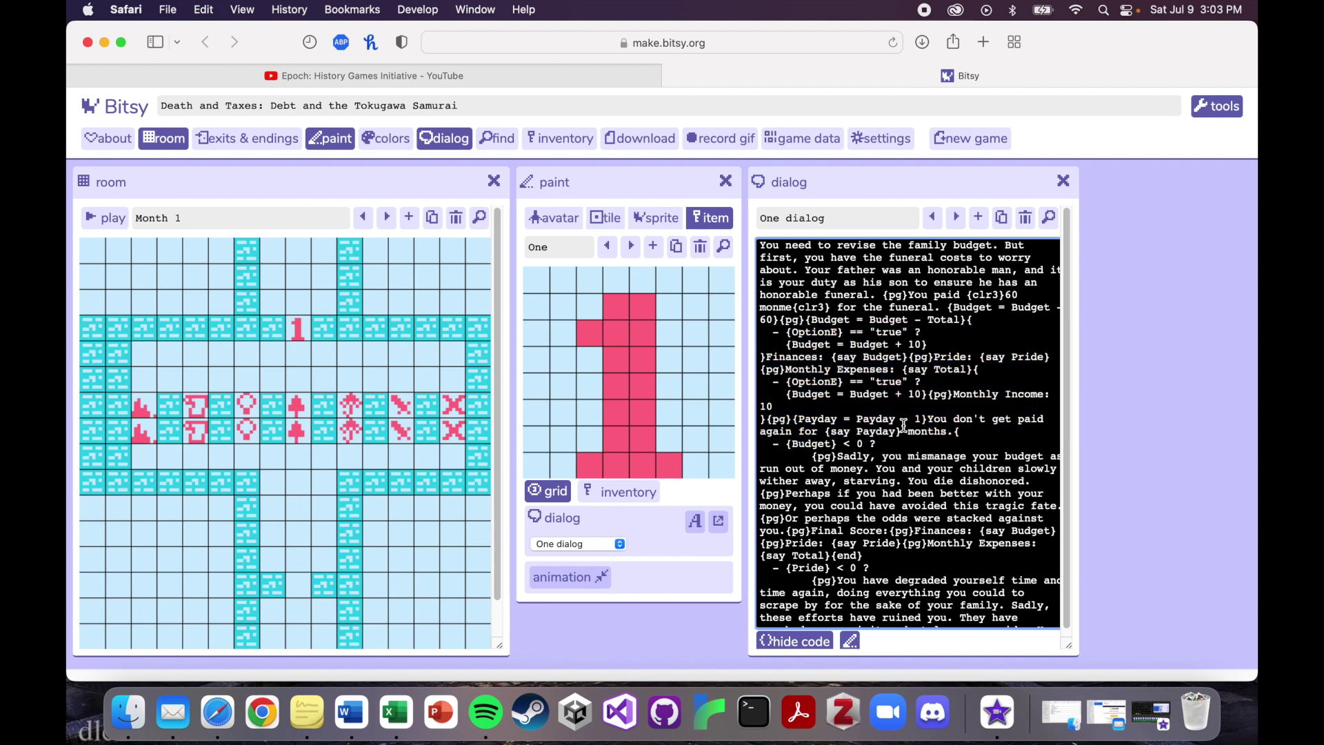
scroll(903, 426, down, 2)
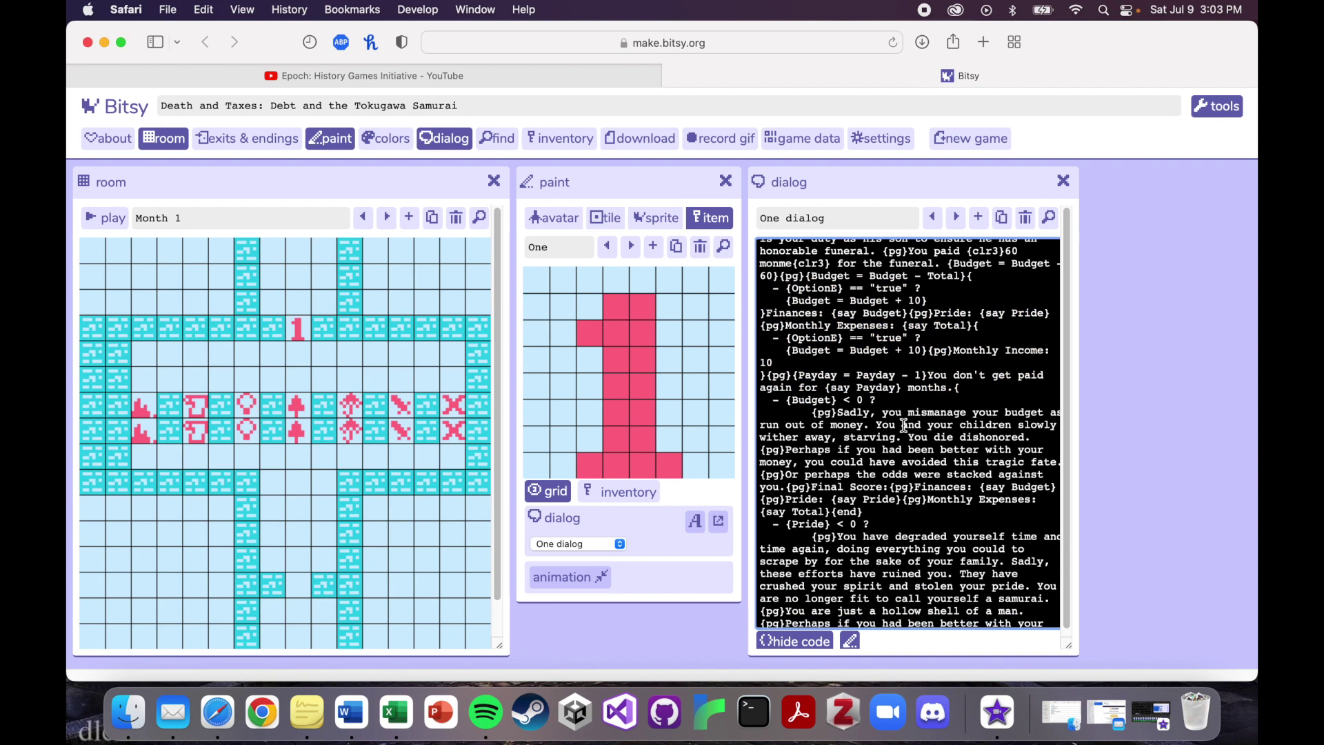
scroll(899, 399, down, 2)
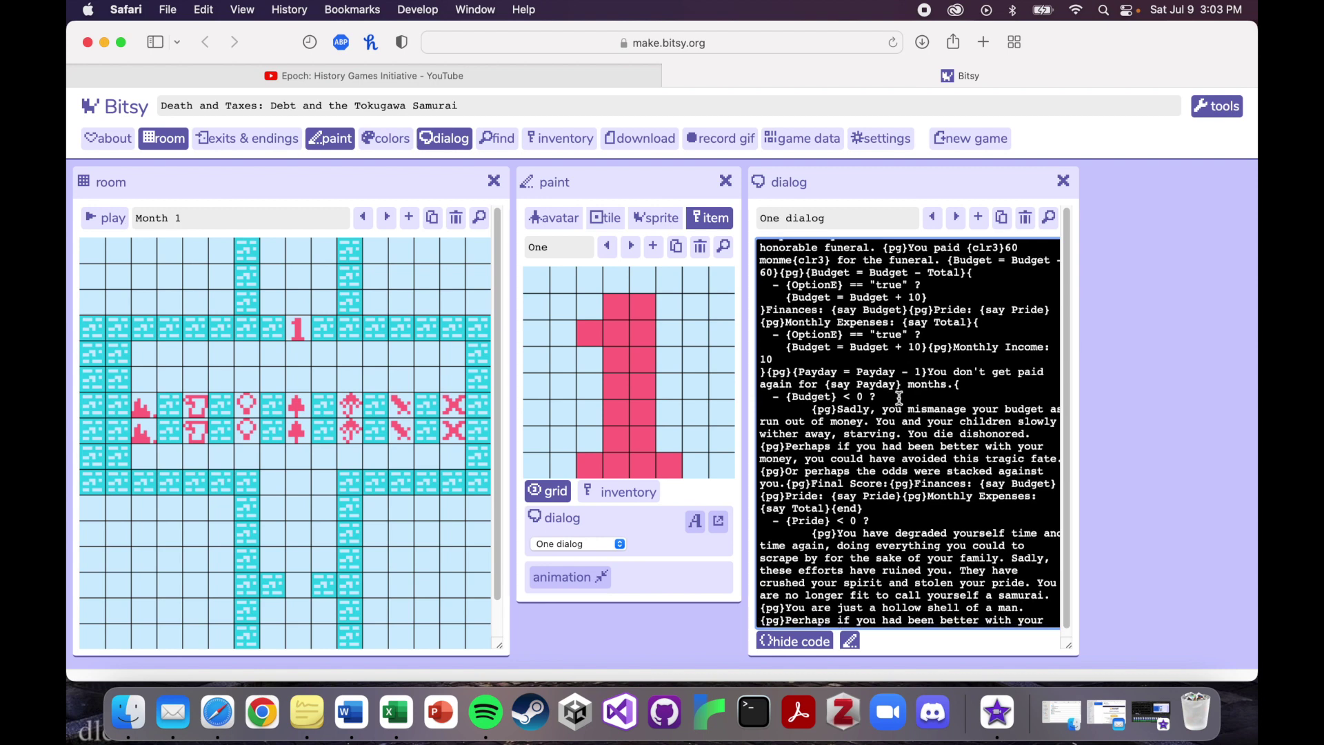
drag(776, 372, 907, 372)
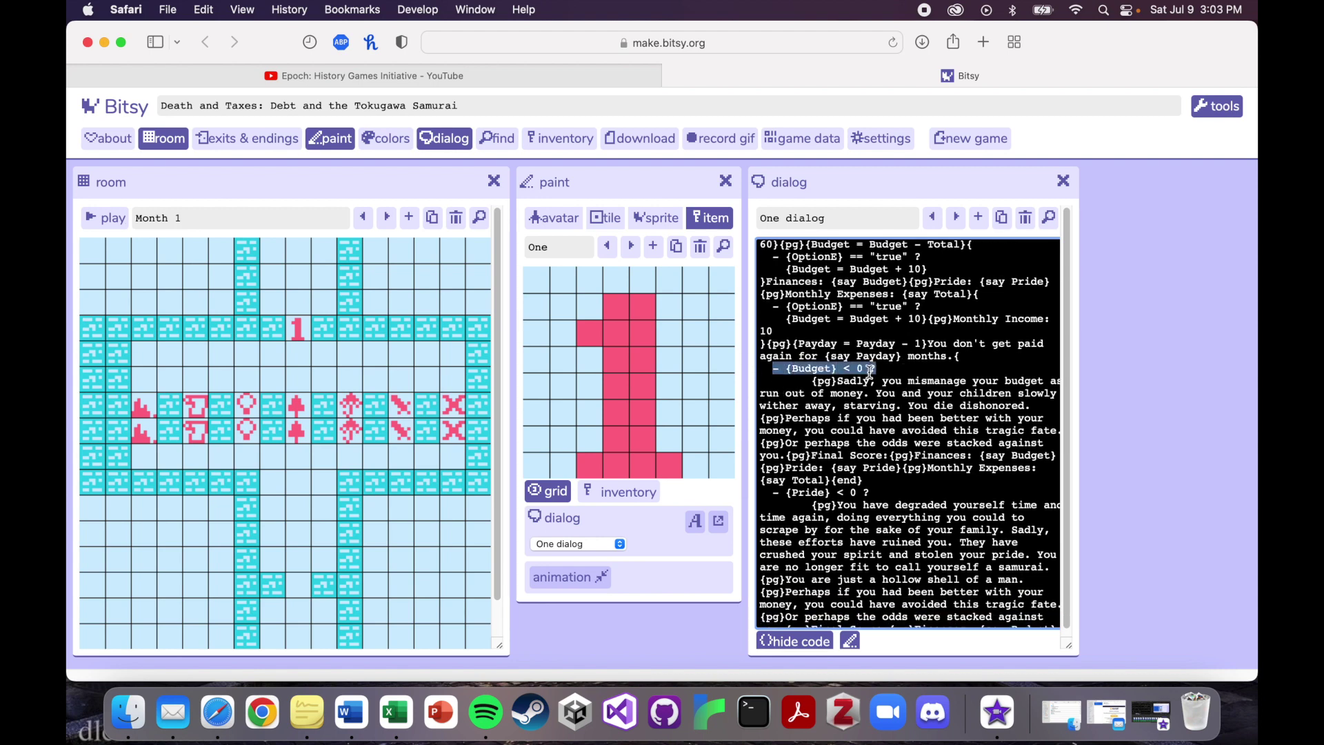
click(838, 381)
drag(837, 382, 875, 477)
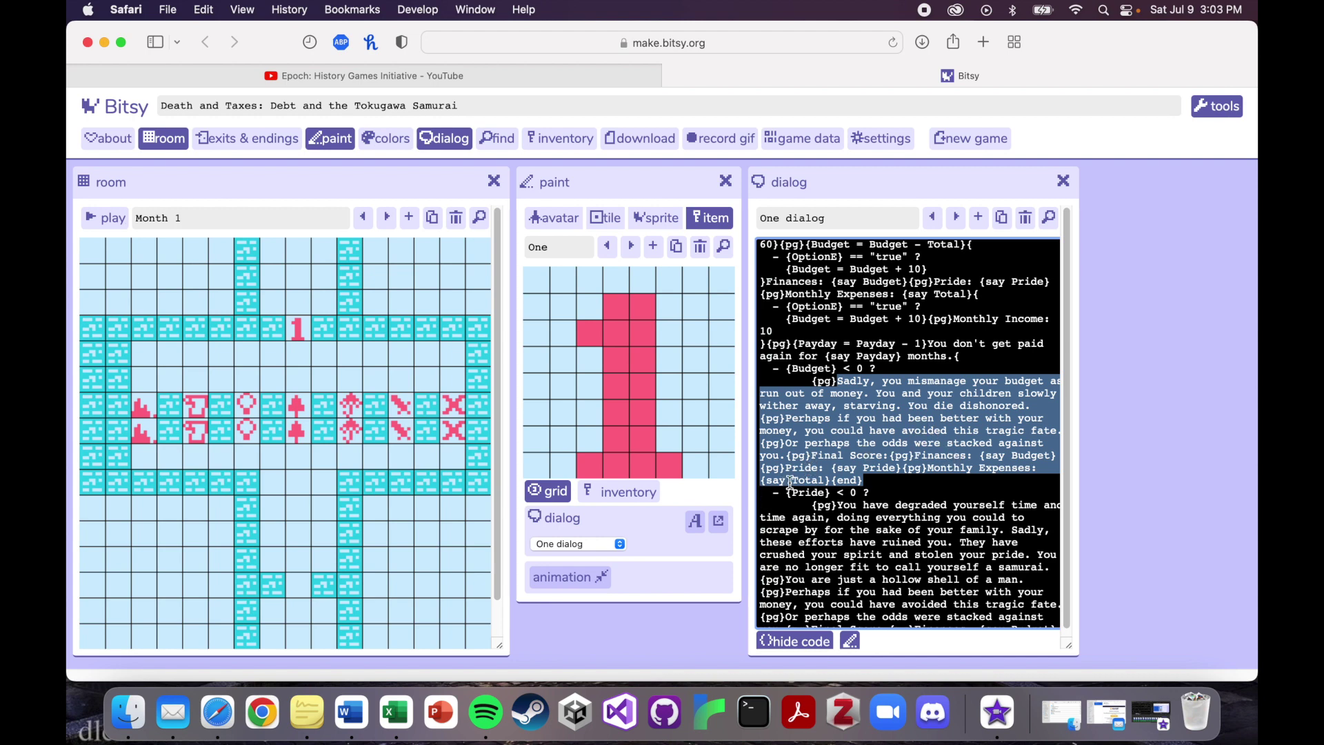
click(877, 482)
- Highlight the negative-pride condition and dishonour ending, then move to item Two
scroll(877, 481, down, 2)
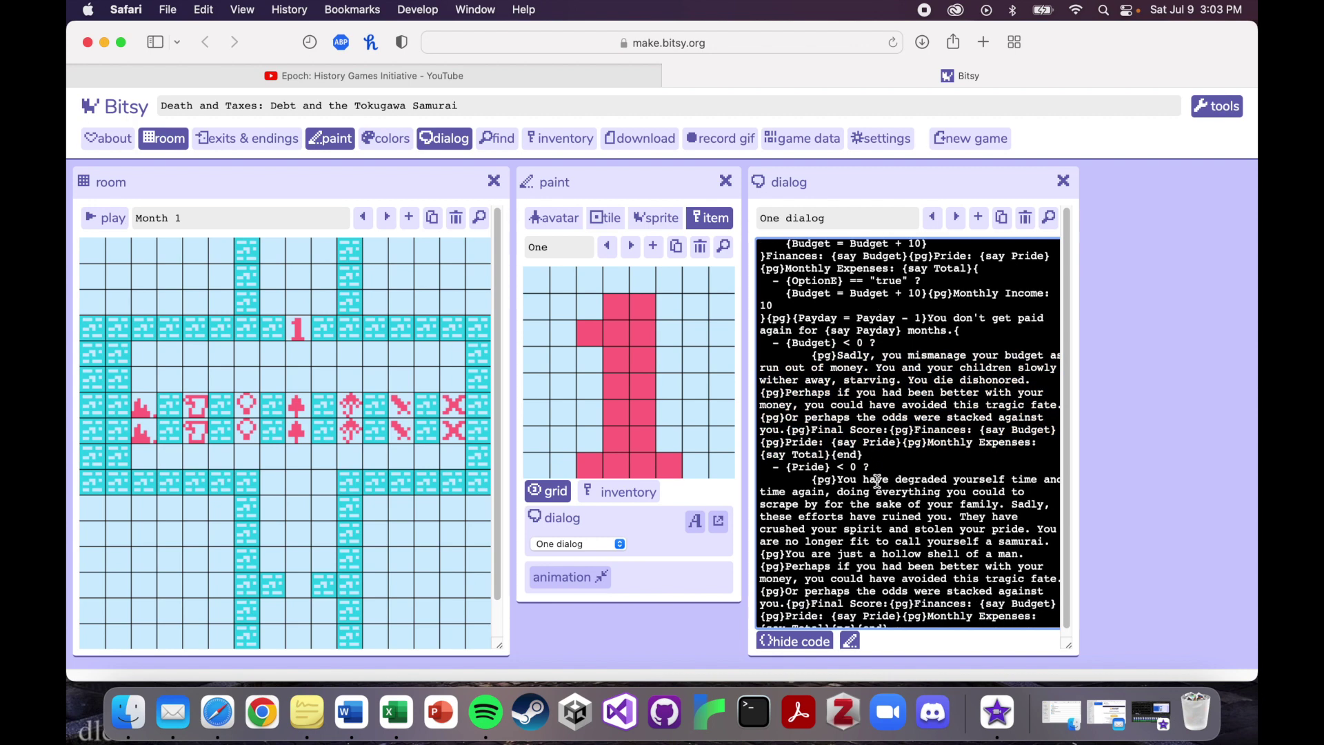
scroll(877, 482, down, 2)
drag(773, 443, 909, 610)
click(840, 456)
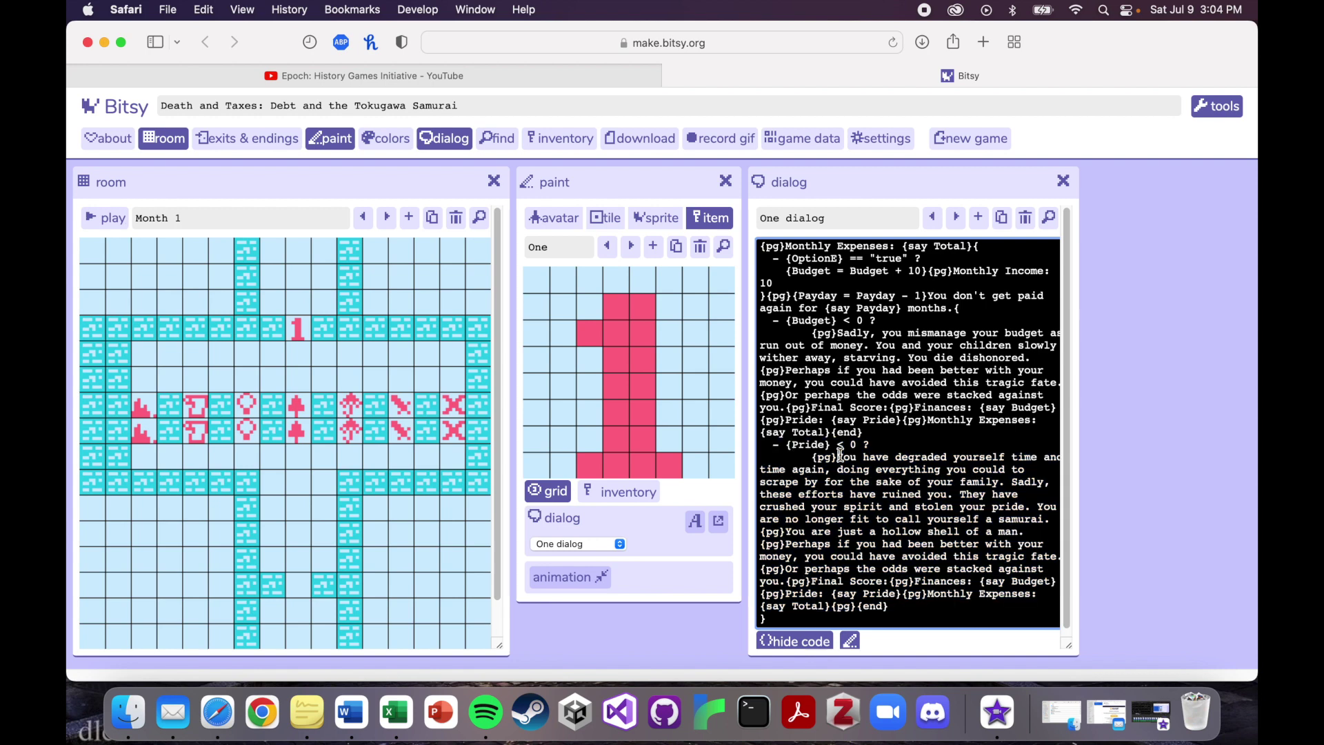
drag(838, 456, 847, 514)
click(848, 514)
scroll(932, 399, up, 3)
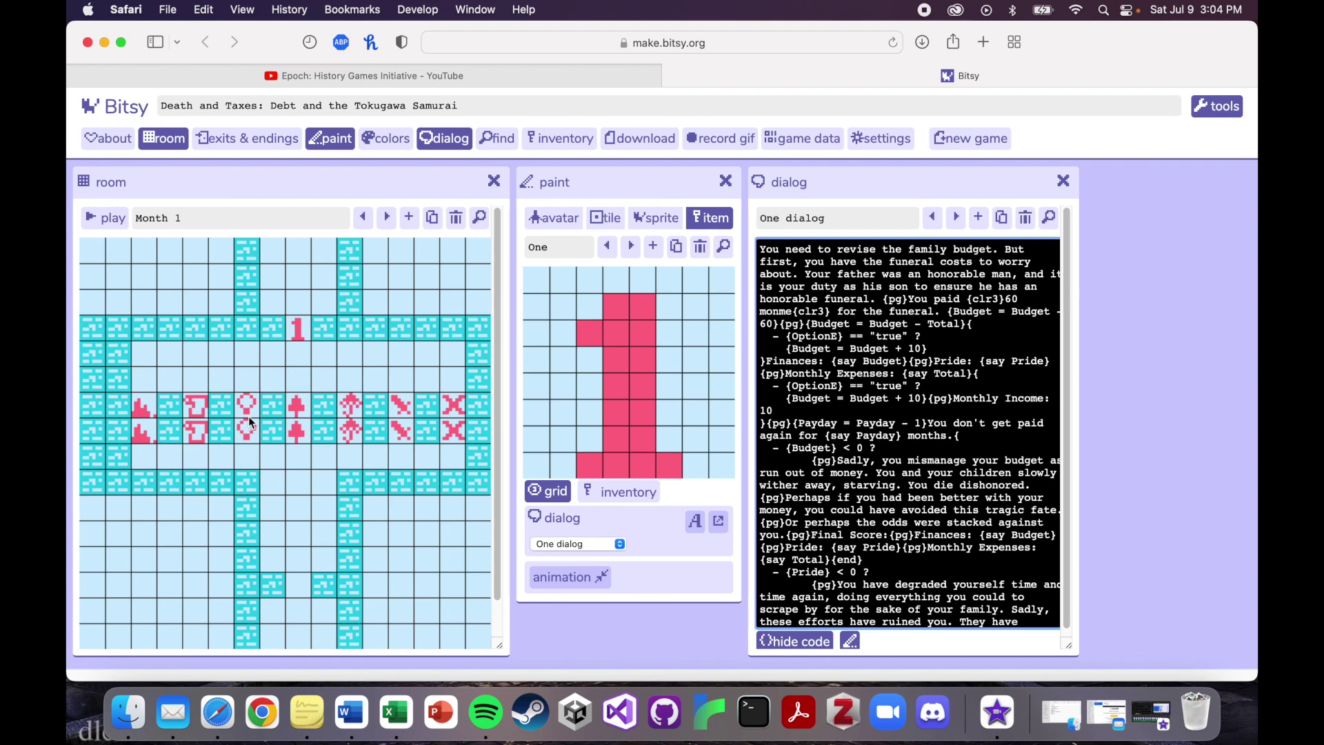
click(629, 248)
- Step through the items Three, Four, Five and B to reach item C
click(629, 248)
click(631, 249)
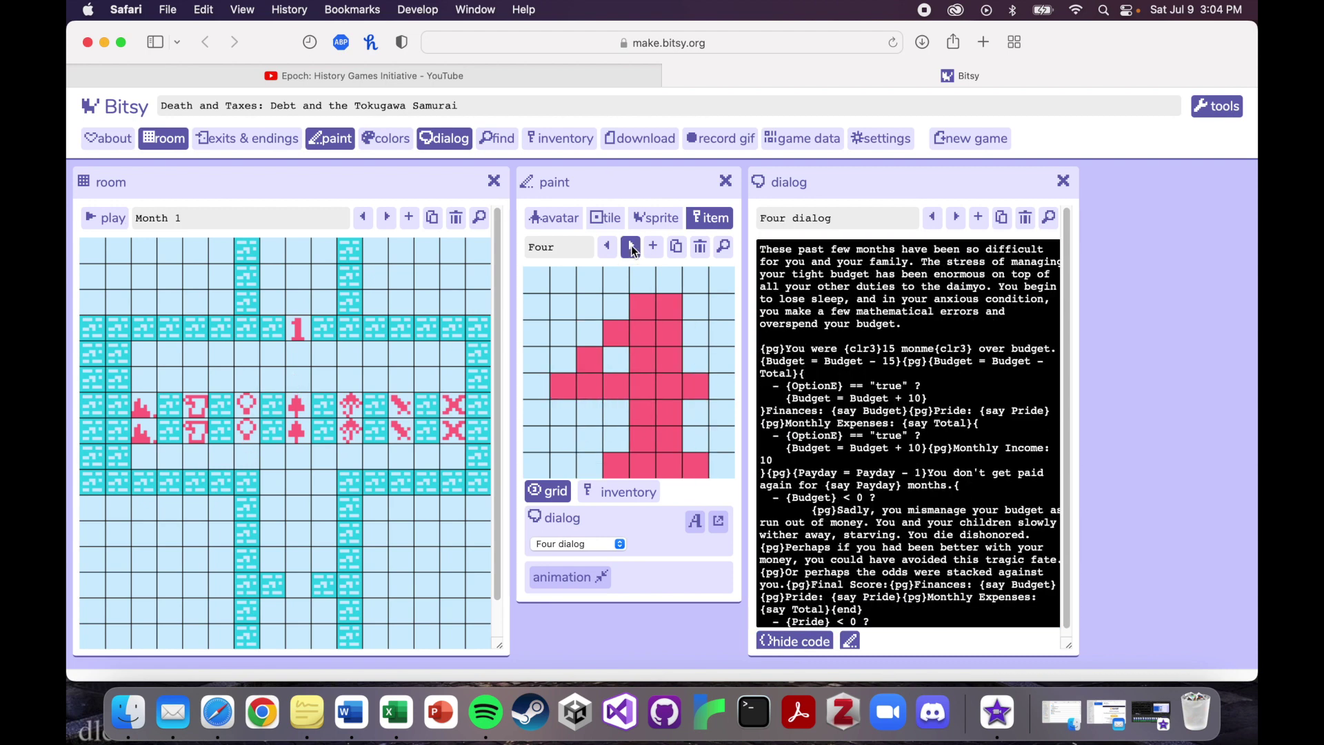
click(632, 249)
click(631, 249)
click(632, 248)
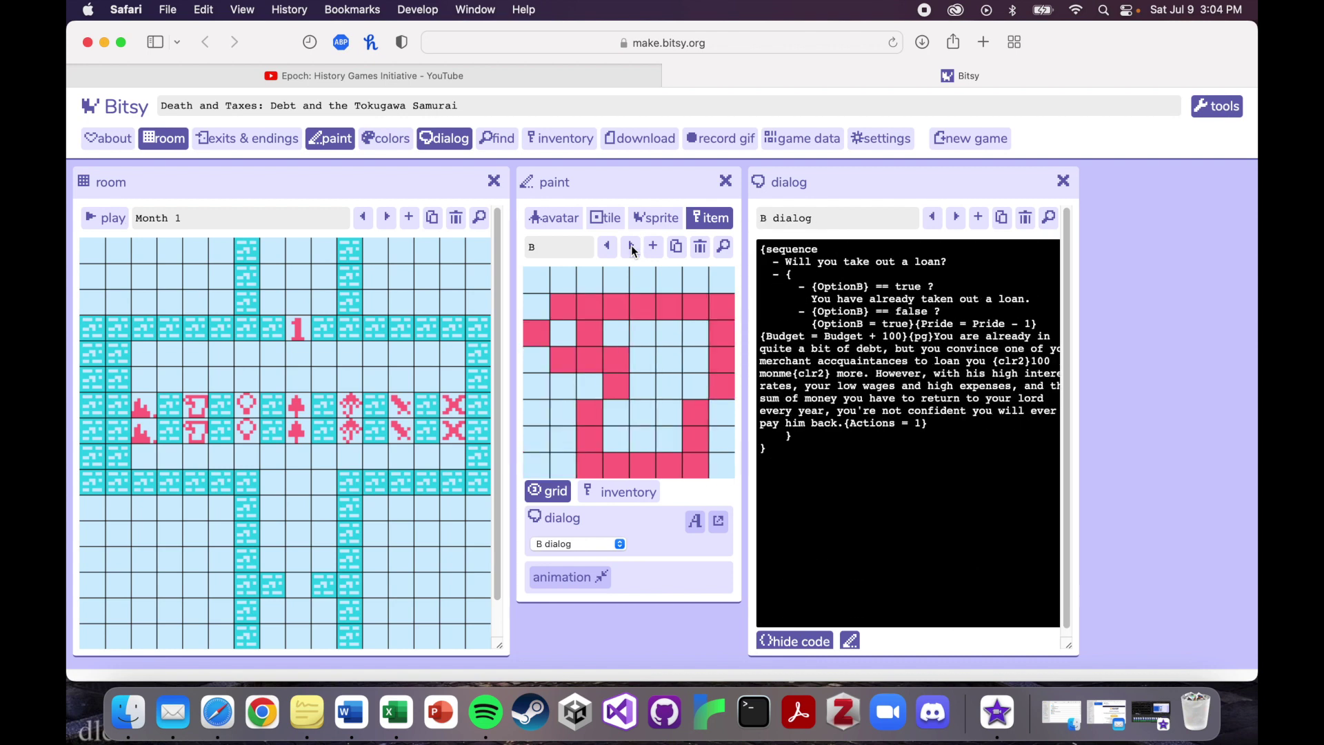
click(631, 249)
click(718, 522)
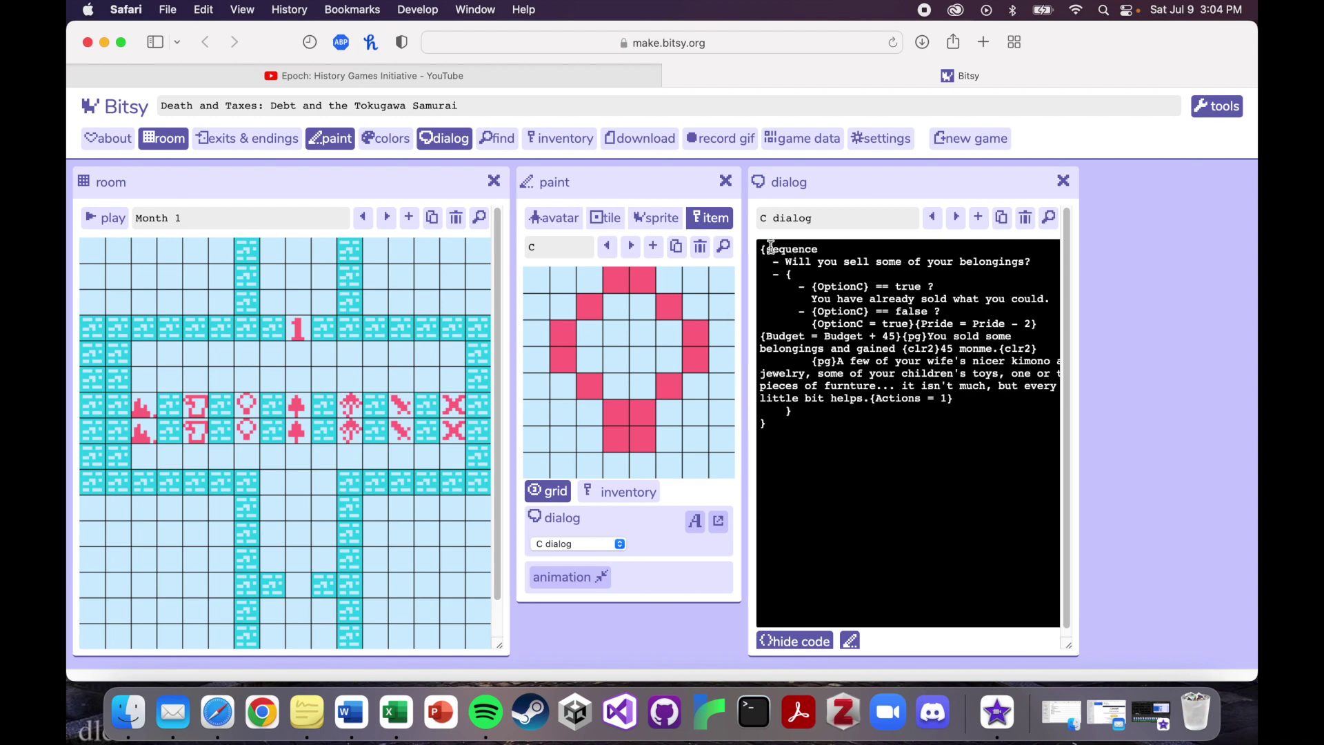
- Highlight the C dialog script that sells belongings for 45 monme
drag(771, 247, 785, 432)
click(785, 435)
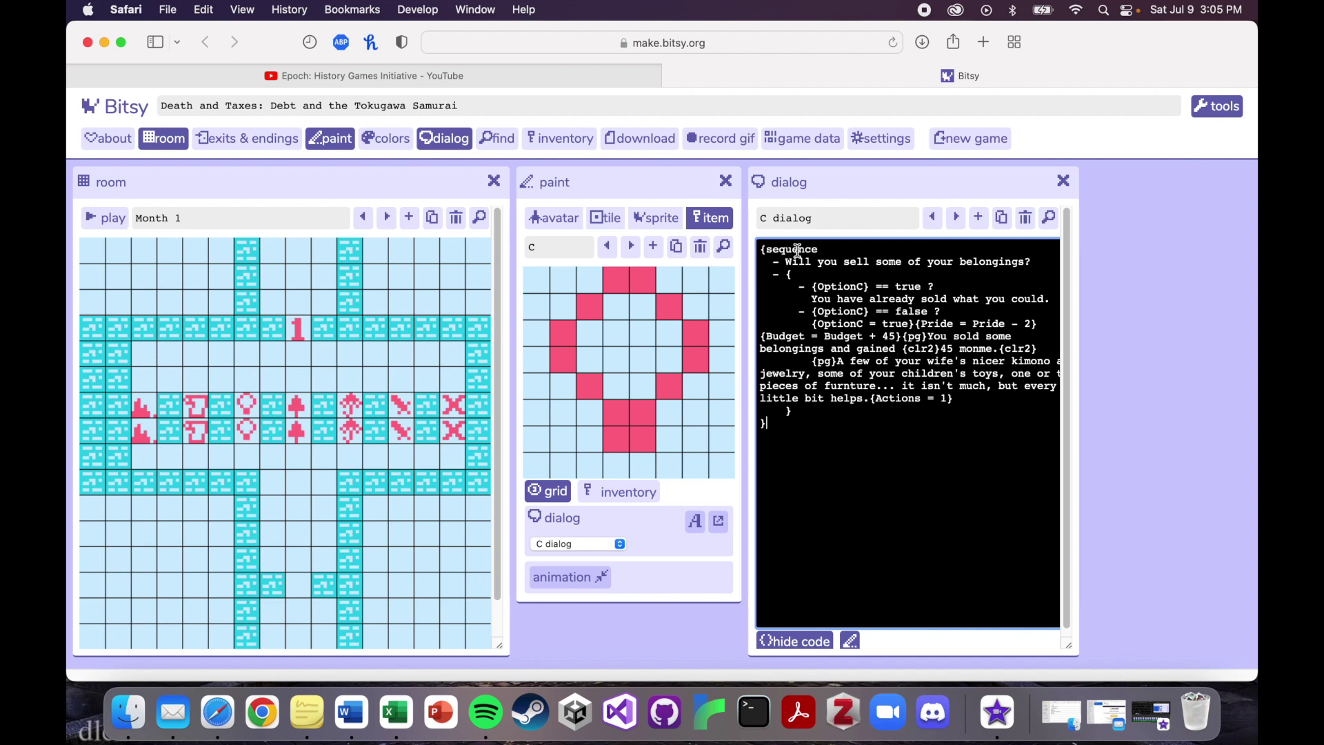
drag(771, 262, 680, 265)
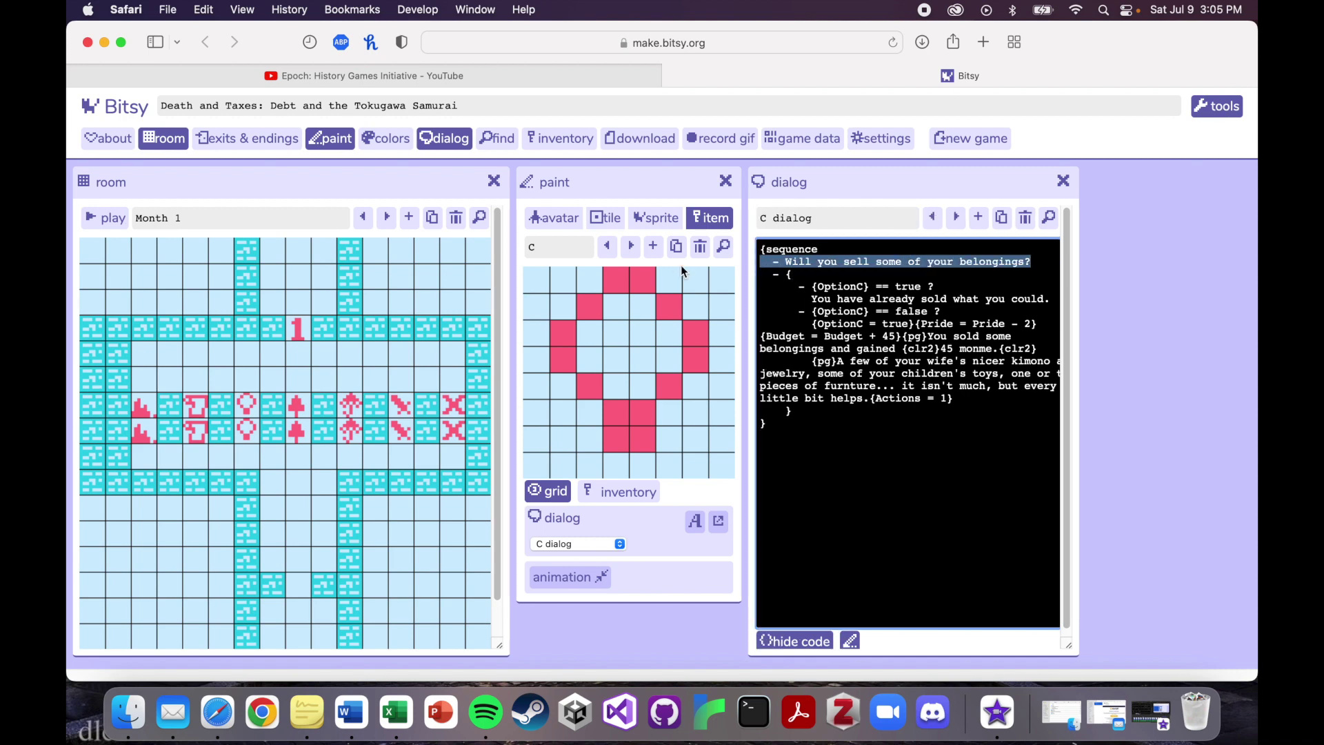
click(833, 285)
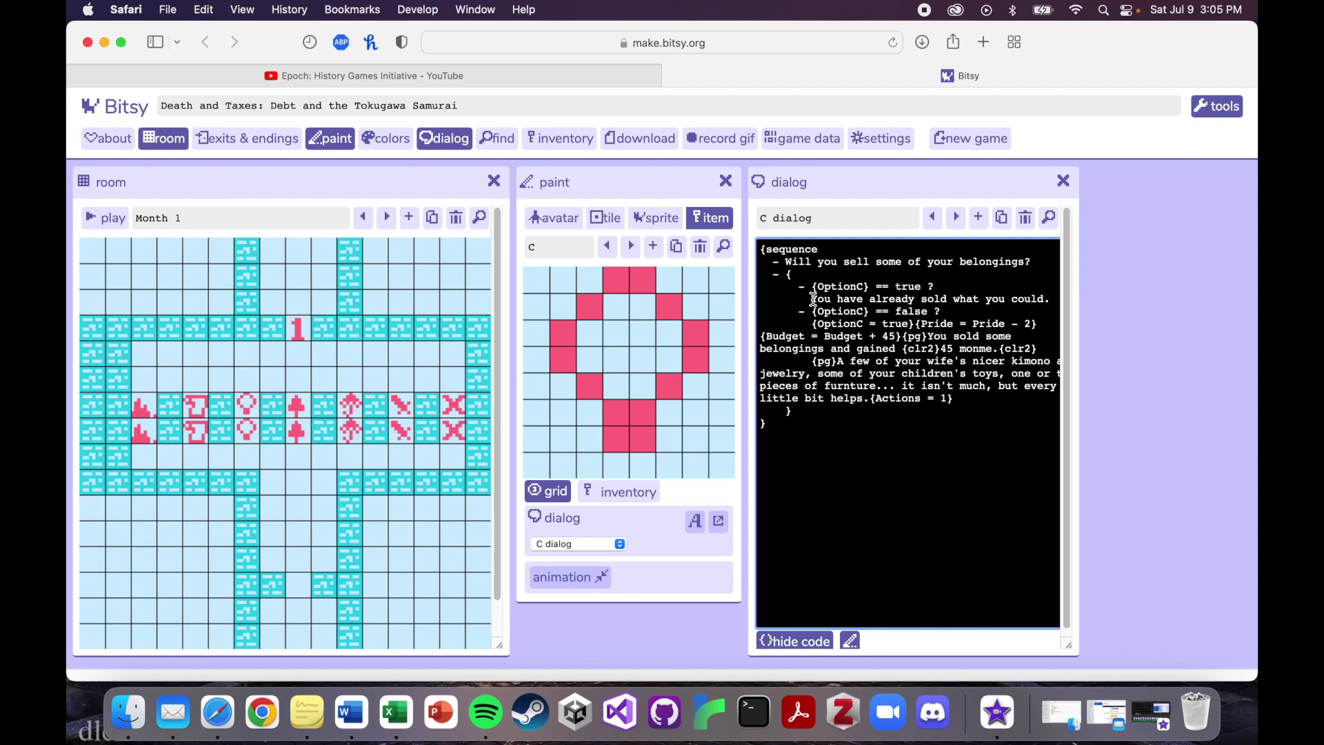
drag(811, 298, 1055, 304)
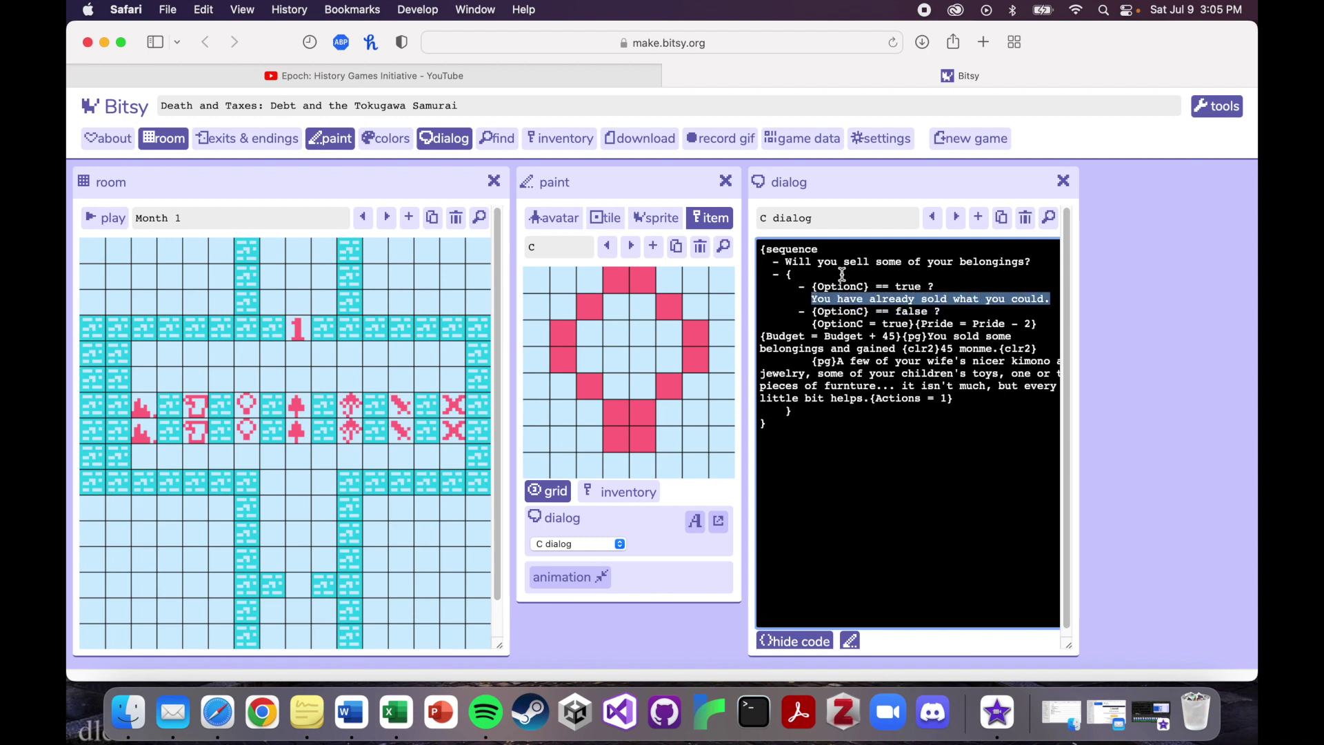
drag(816, 285, 931, 284)
click(932, 285)
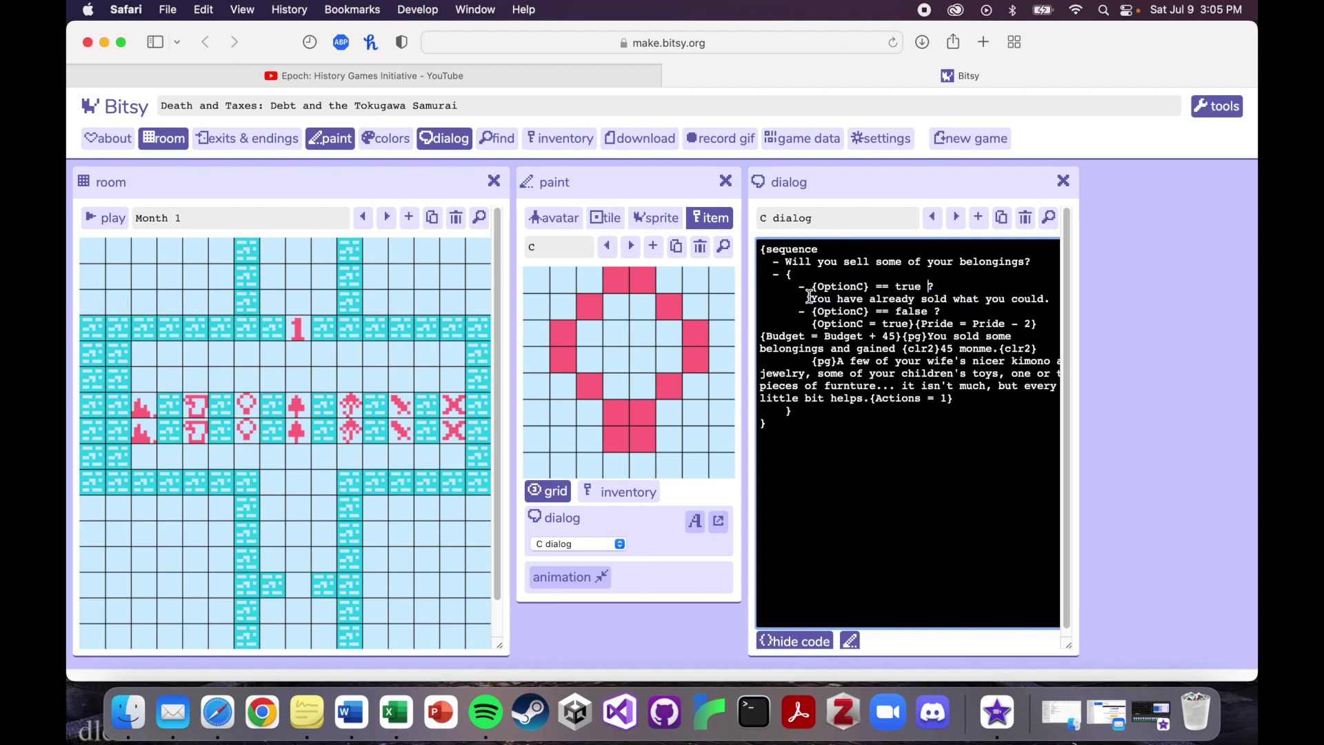
drag(811, 298, 1066, 295)
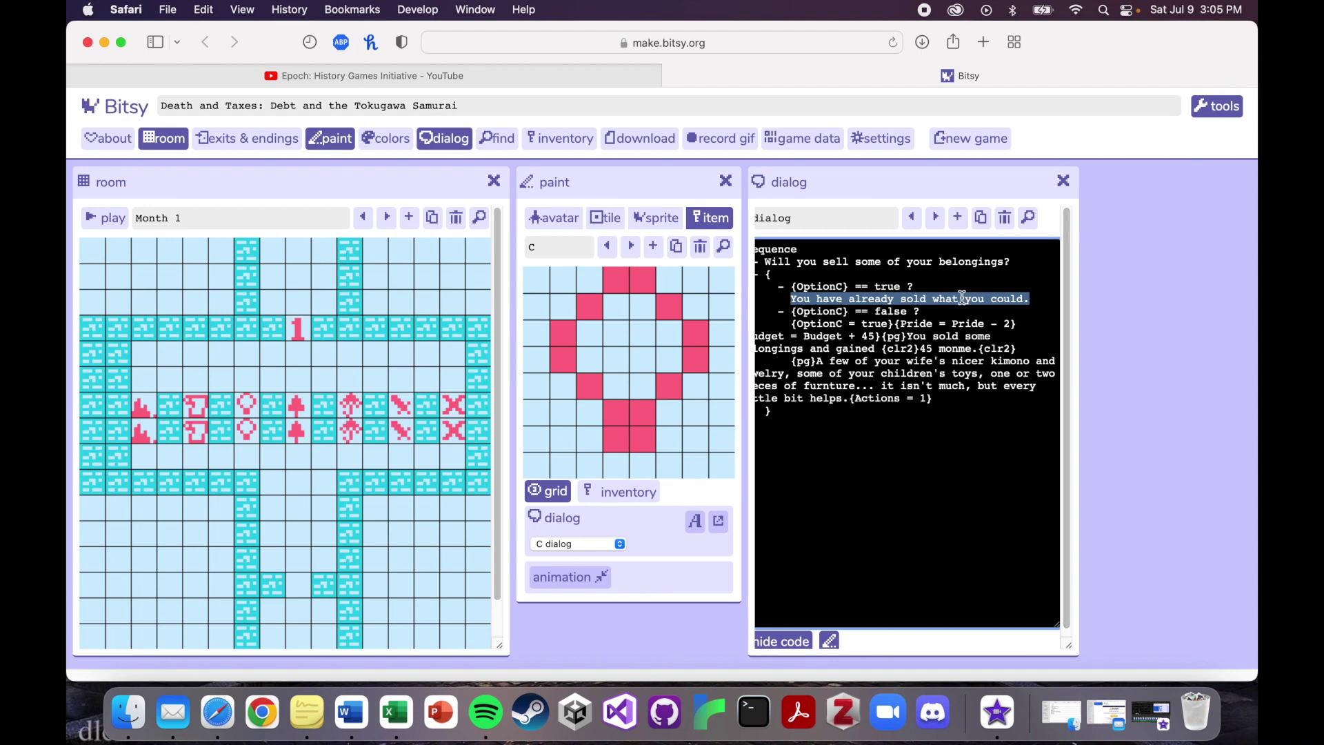
click(821, 286)
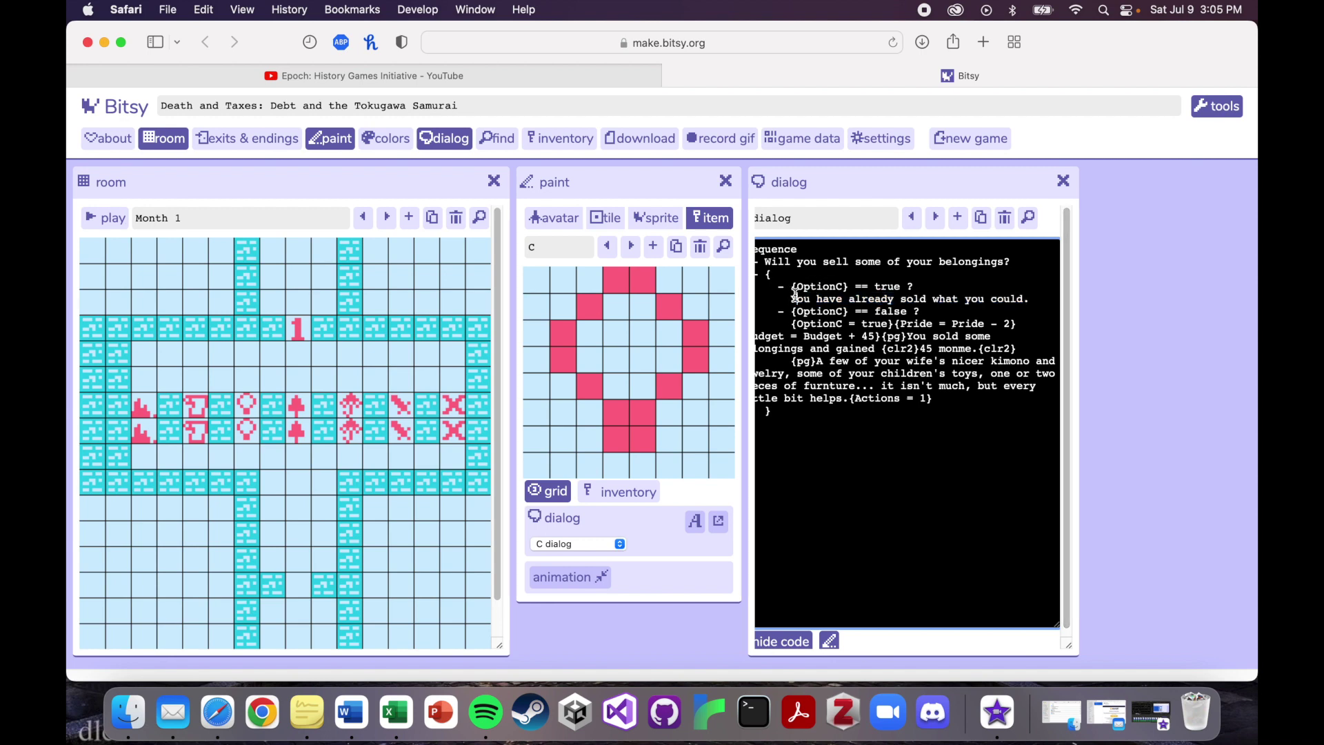
drag(798, 298, 1099, 304)
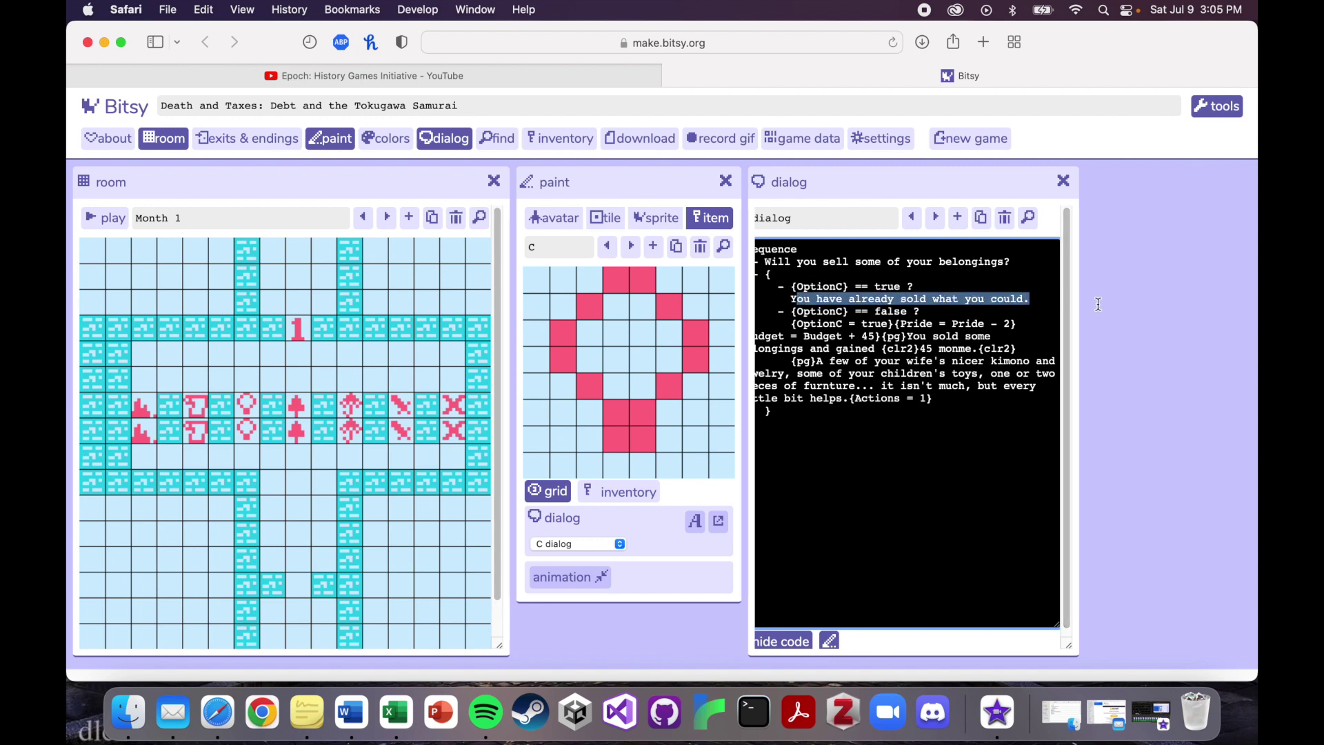
click(824, 285)
drag(797, 299, 1038, 299)
click(925, 358)
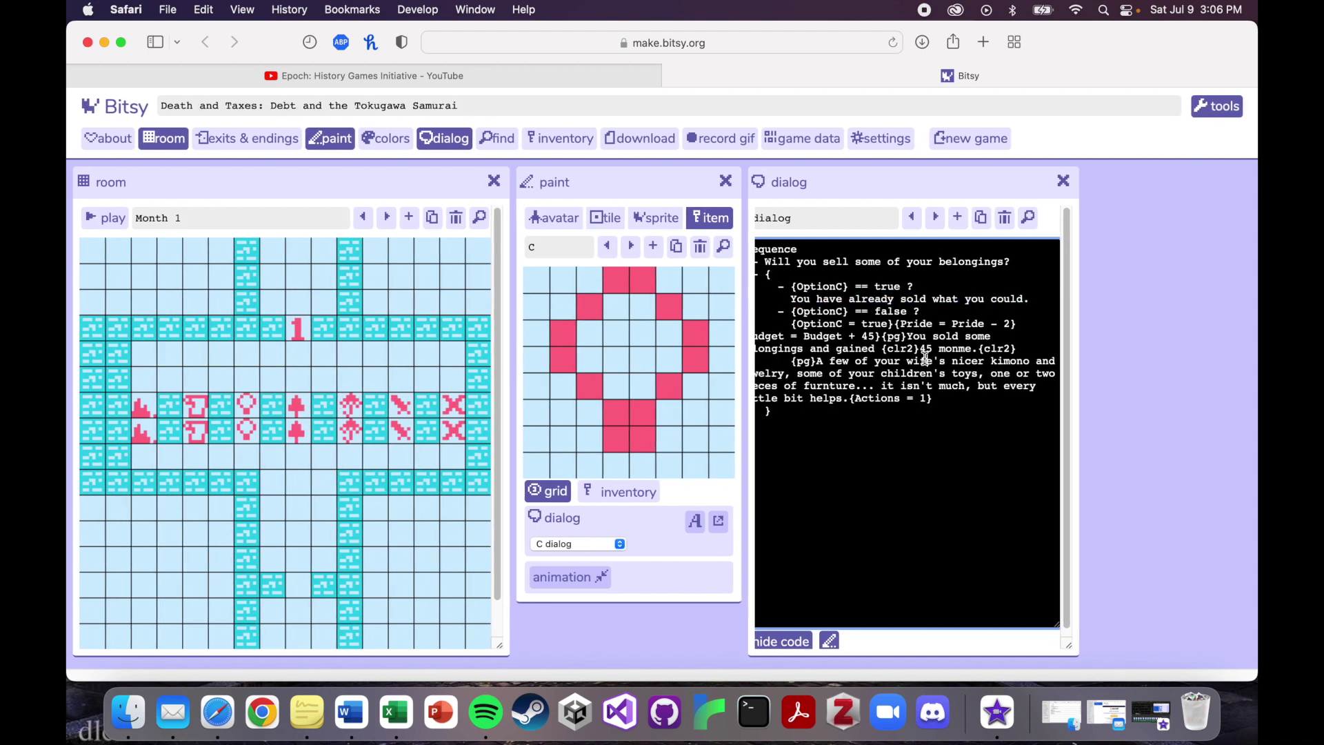
drag(796, 312, 708, 313)
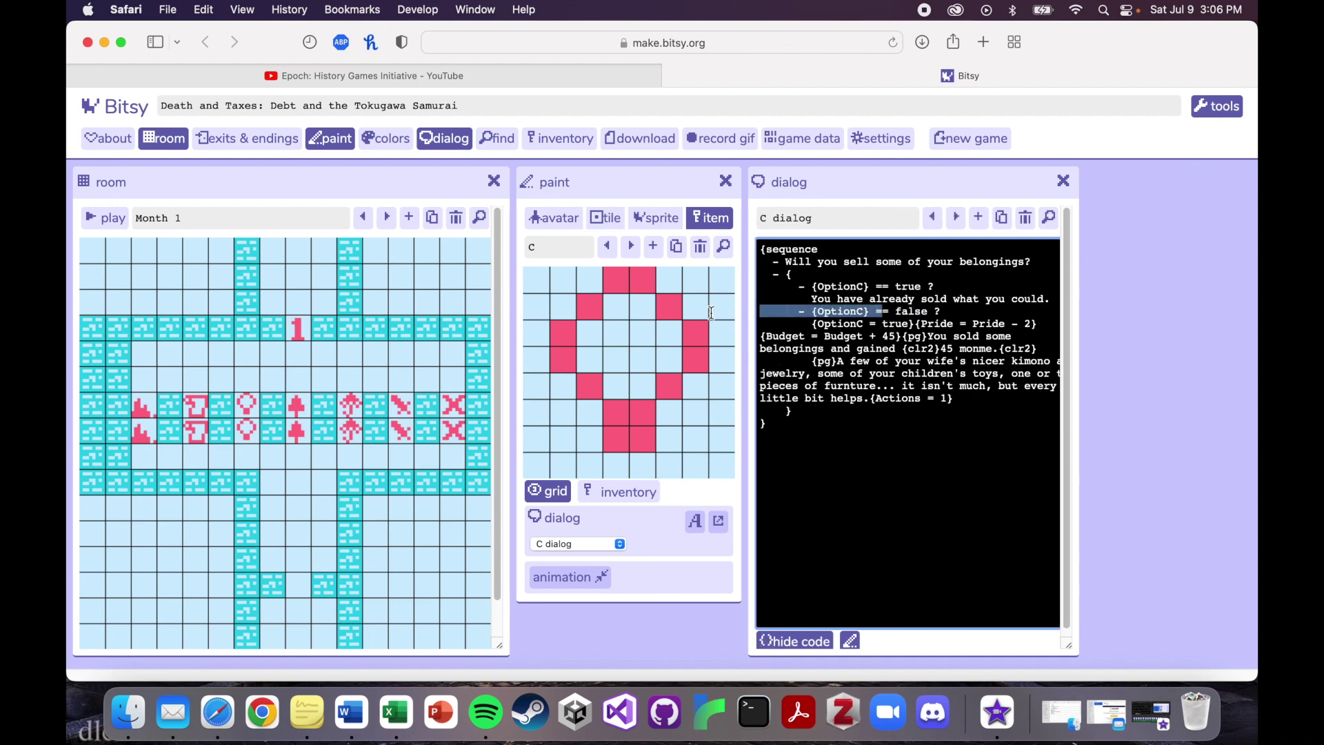
click(830, 315)
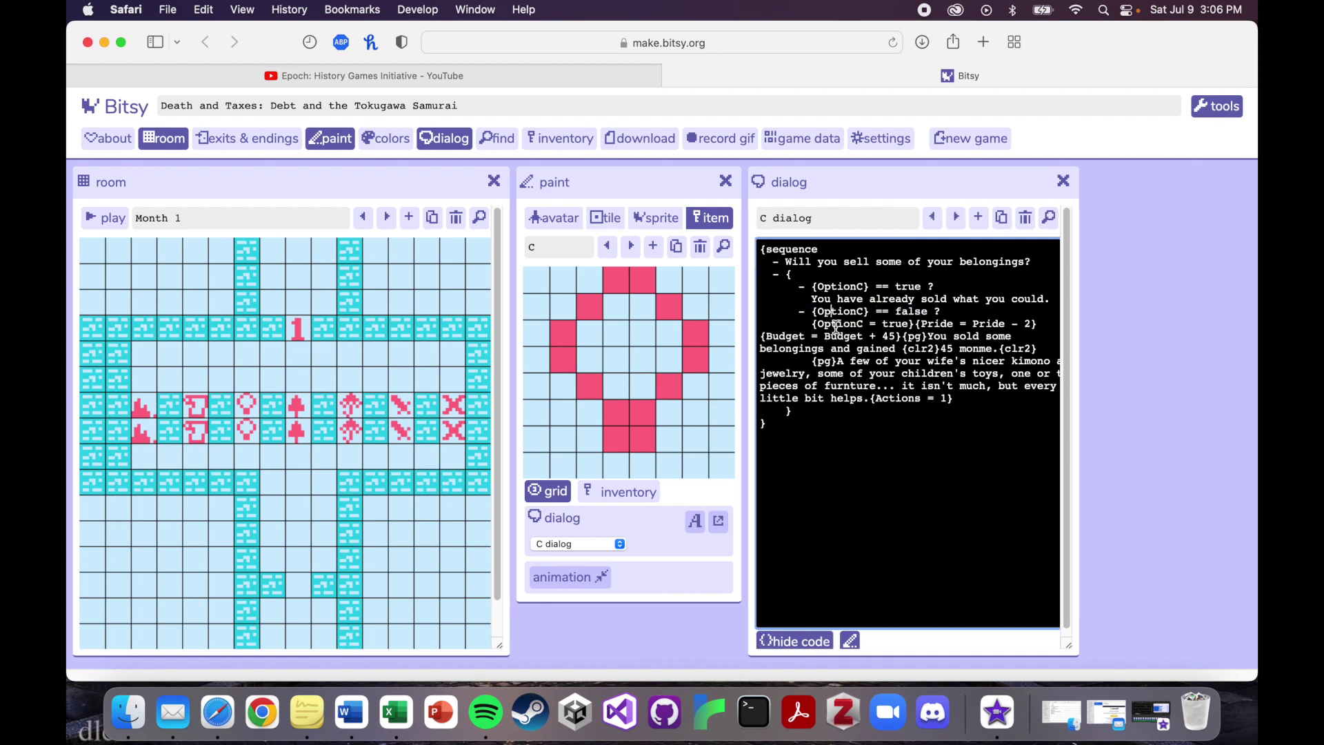
drag(836, 324, 1030, 328)
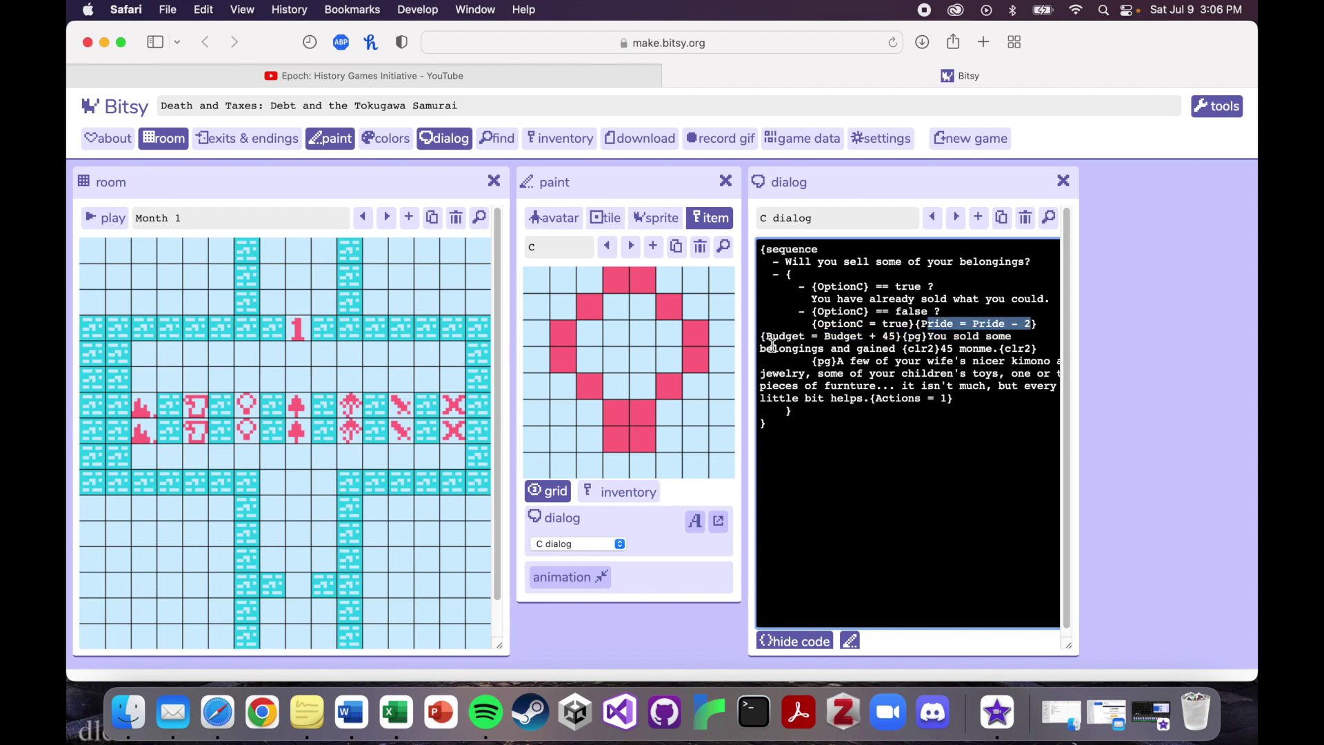
mouse_move(774, 348)
mouse_down()
mouse_move(908, 333)
mouse_move(771, 335)
mouse_move(784, 333)
mouse_up()
click(954, 350)
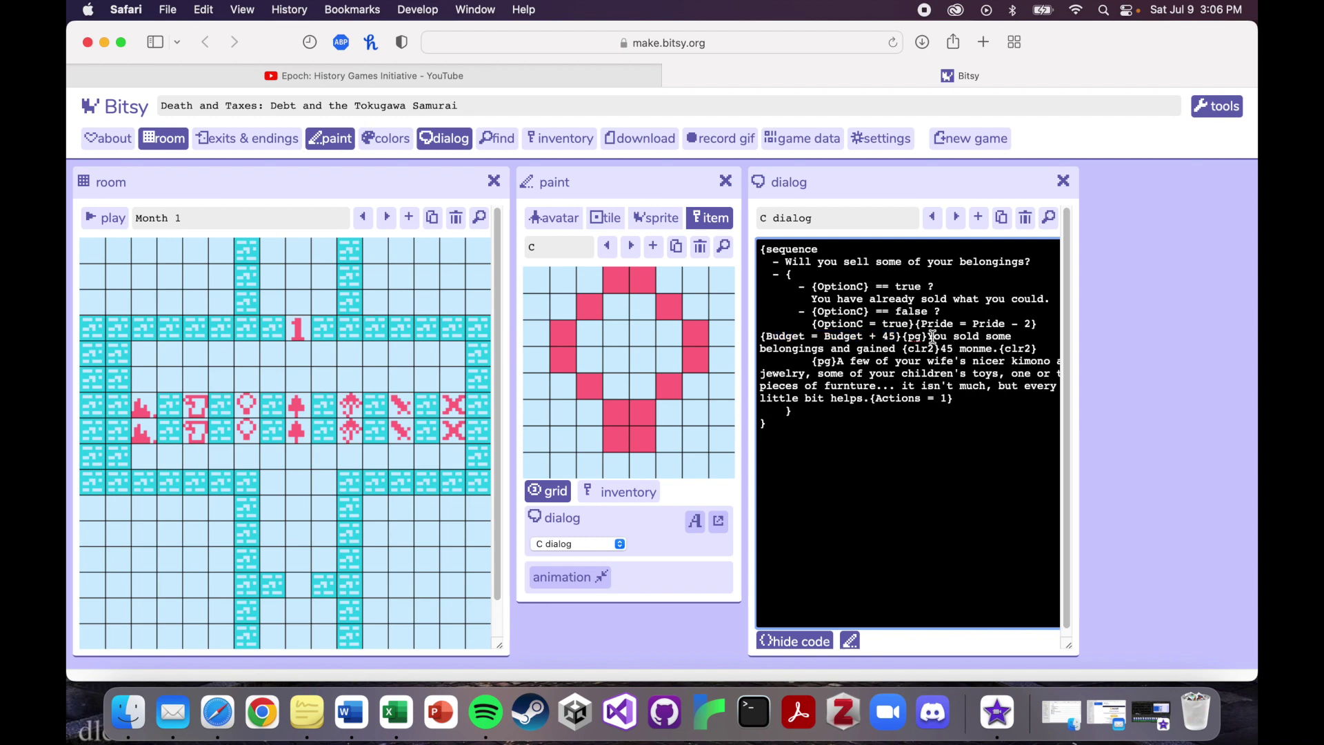
drag(932, 337, 1047, 347)
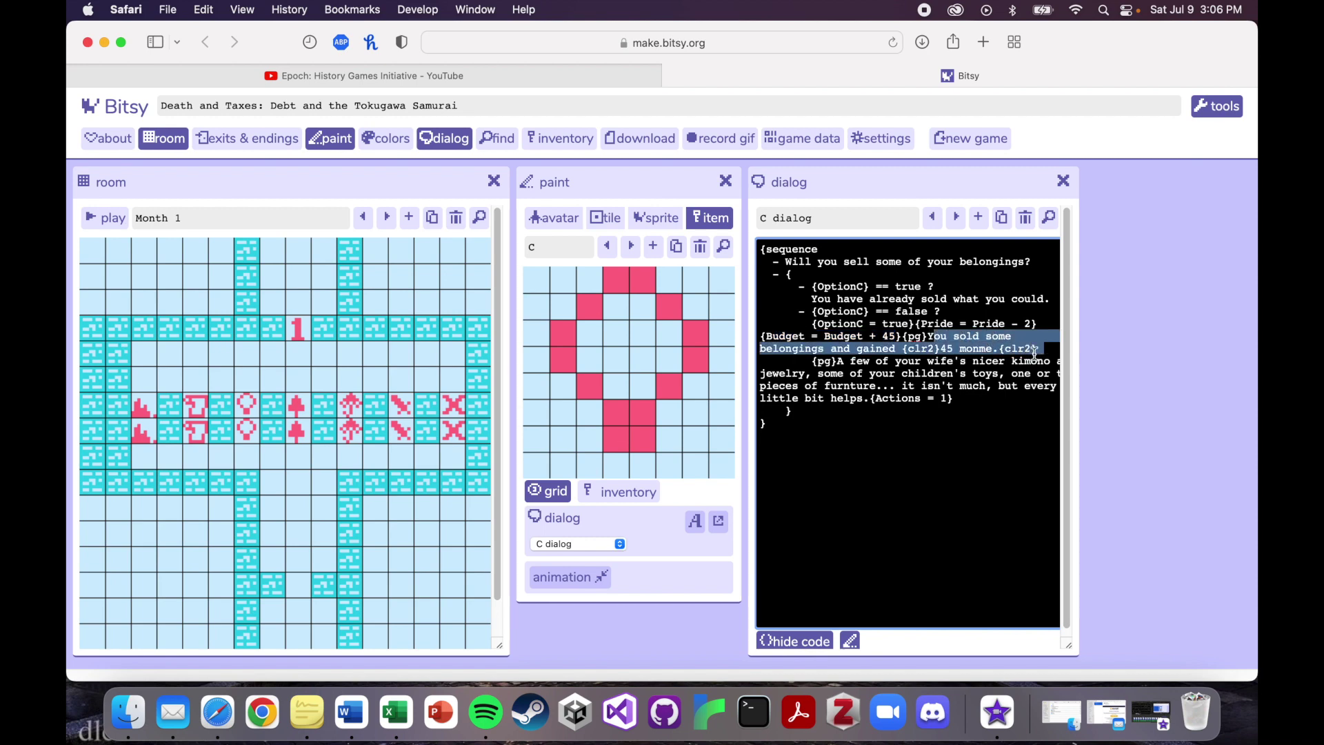
click(1025, 358)
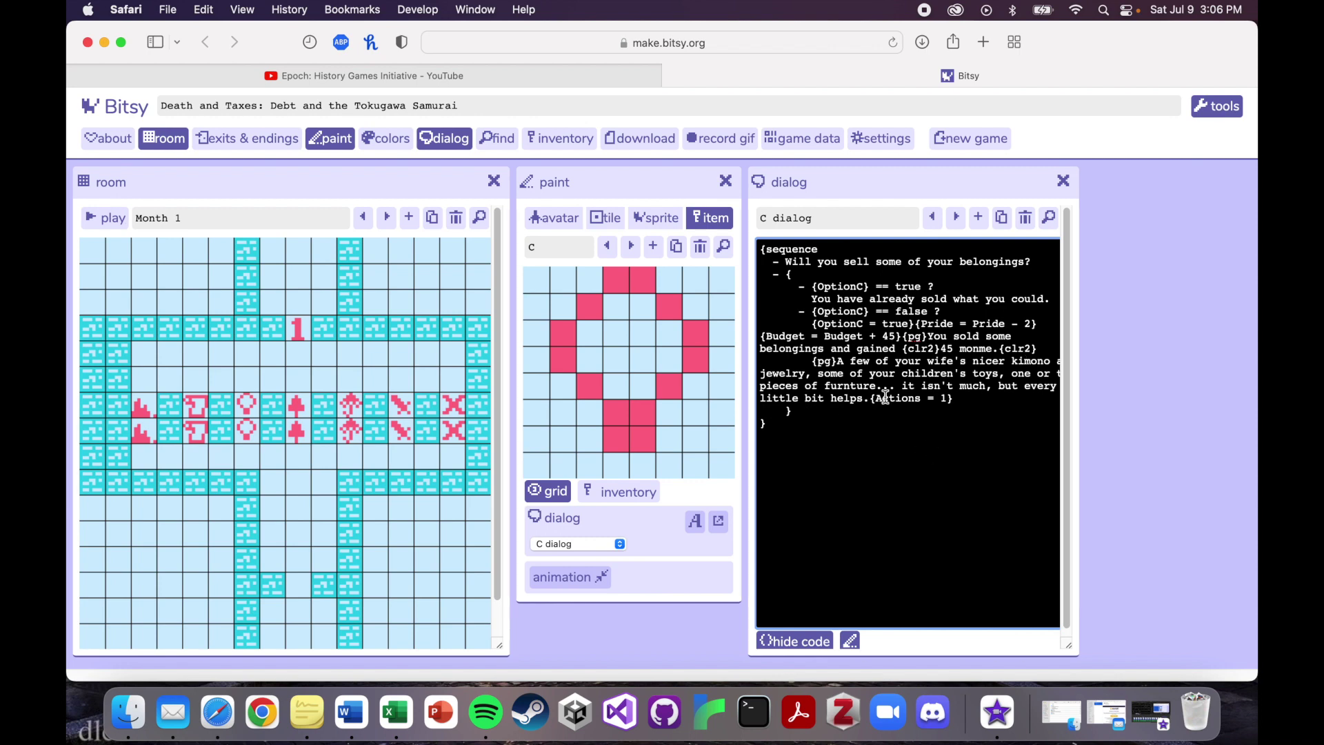
drag(871, 398, 958, 399)
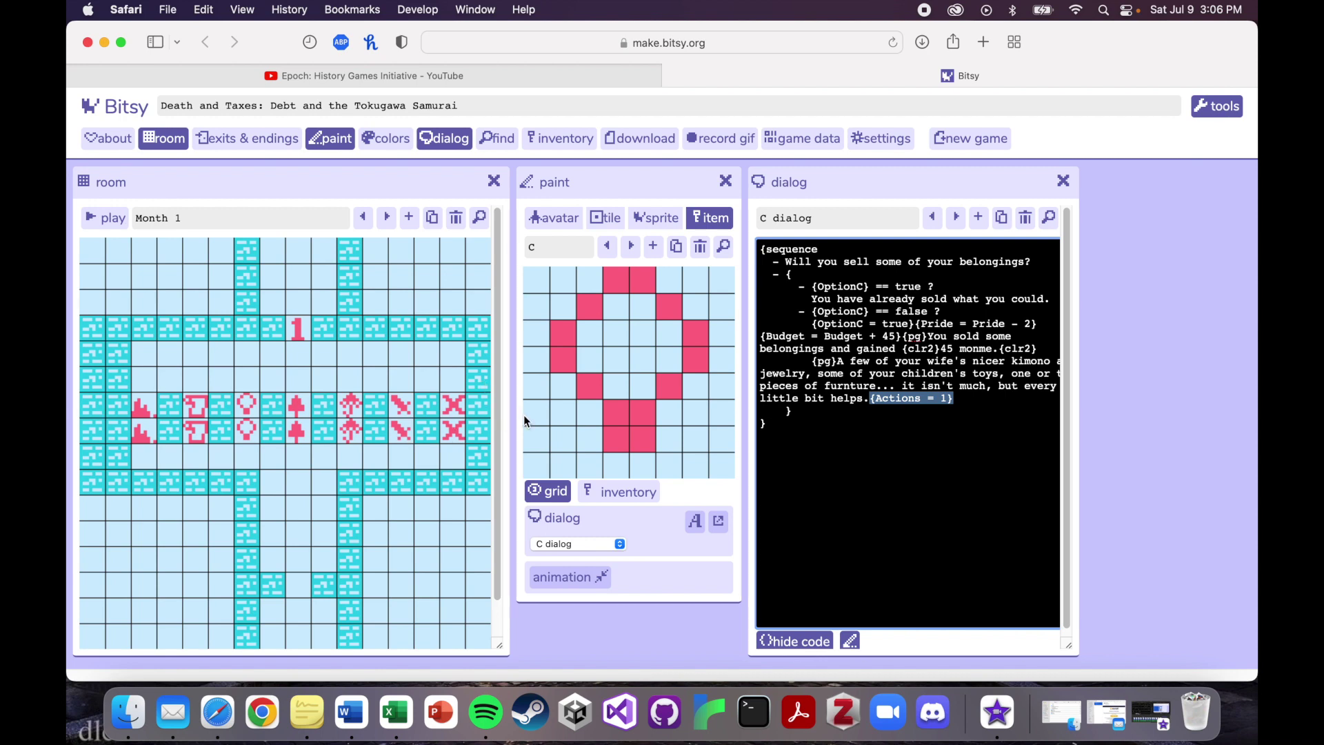
drag(870, 400, 952, 400)
click(387, 217)
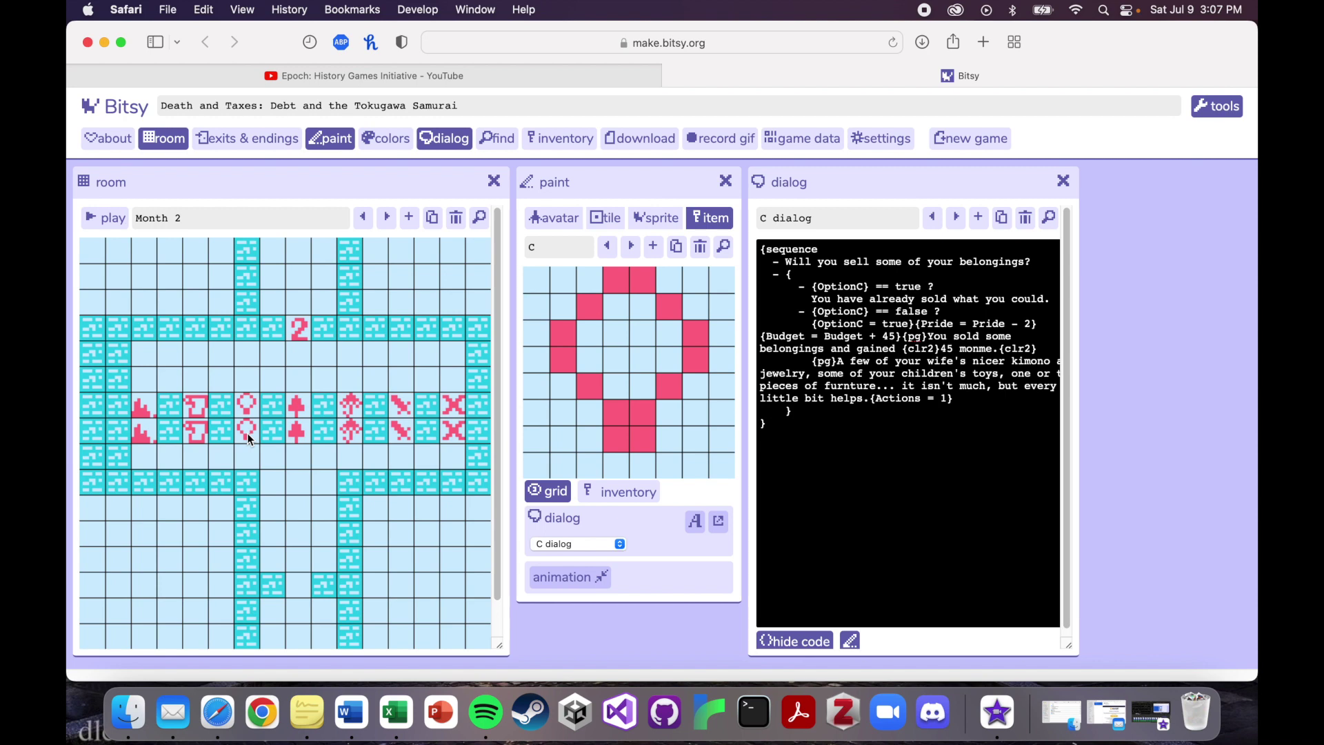
- Mark the already-sold message line, then go back through Month 1 to Start
drag(812, 299, 1082, 300)
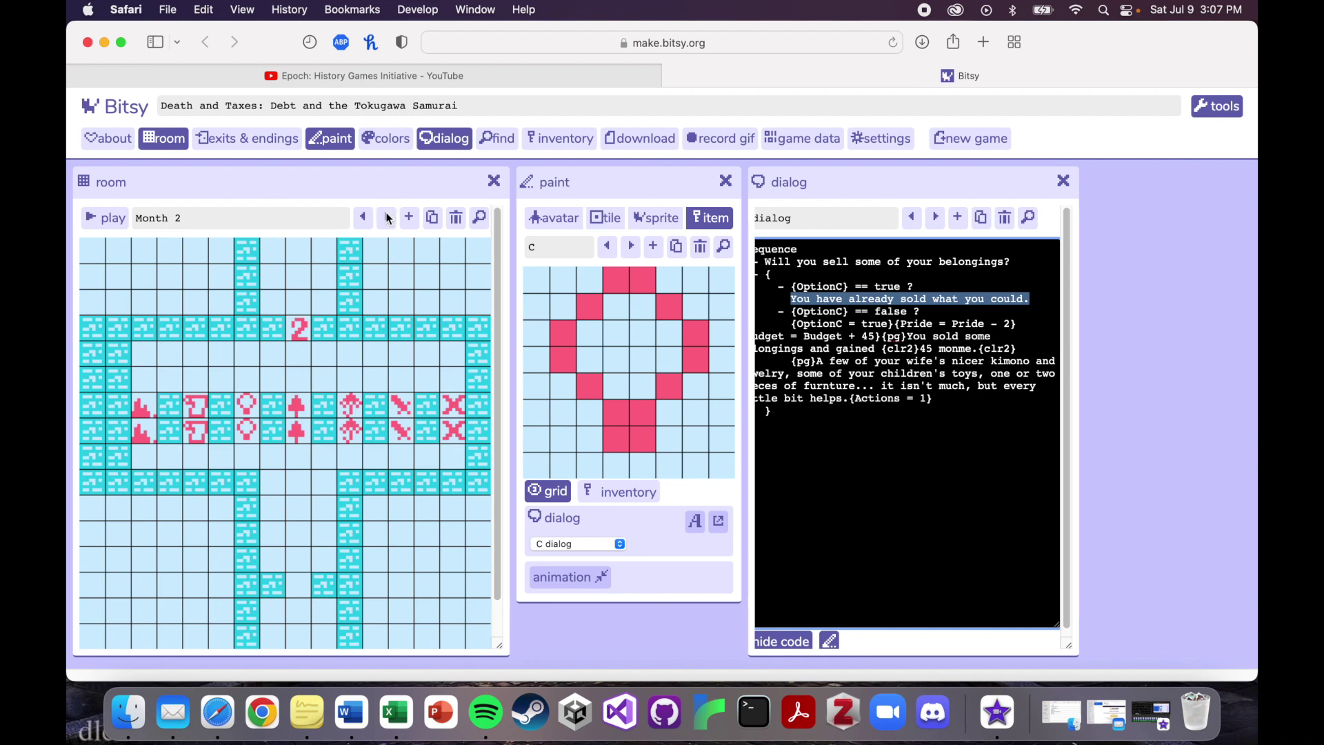
click(364, 218)
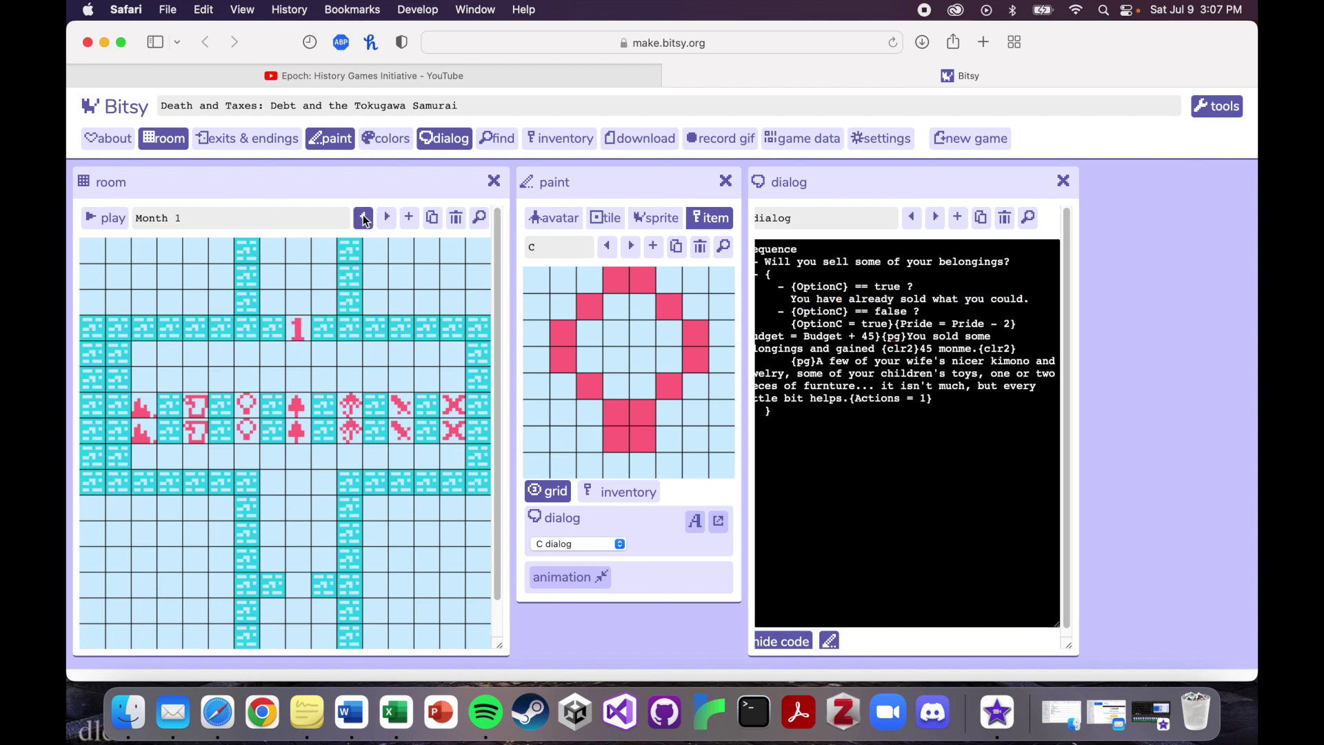
click(364, 217)
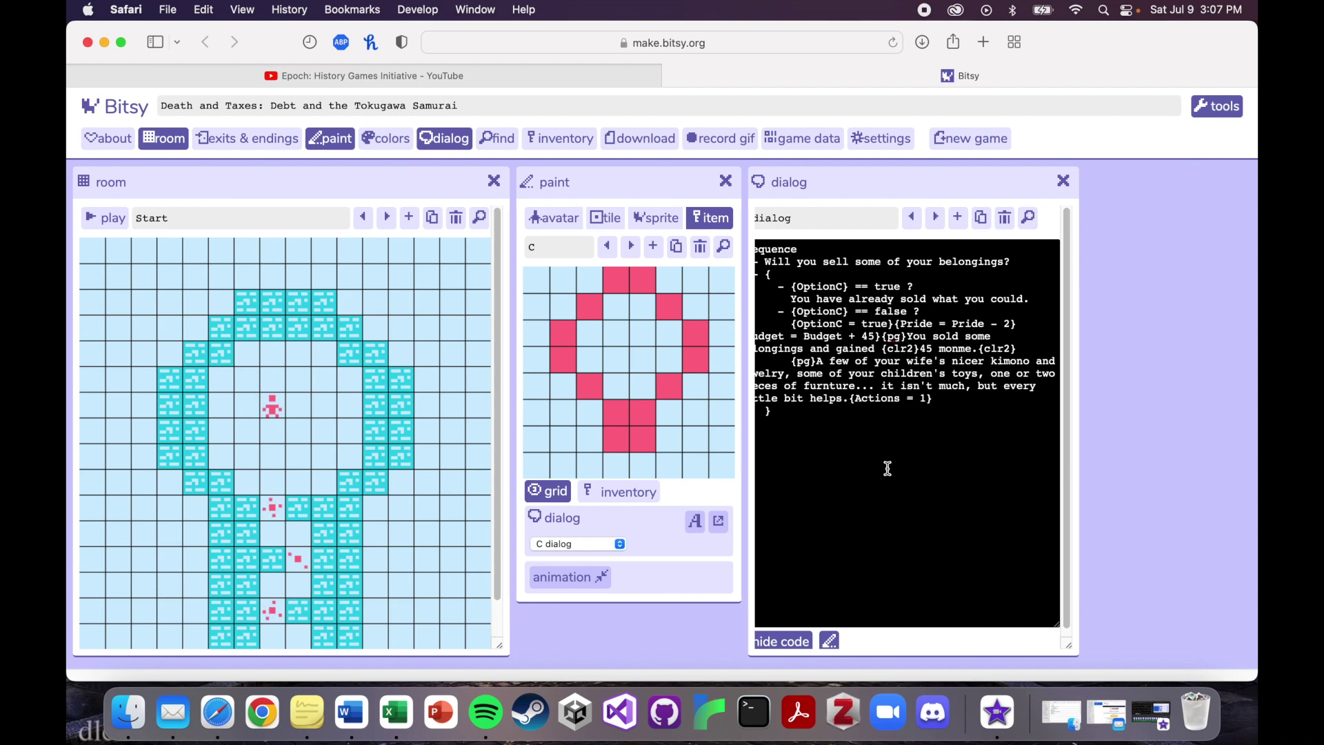
- Step back through items A, Six and Five, selecting the whole Six dialog code
click(608, 247)
click(608, 246)
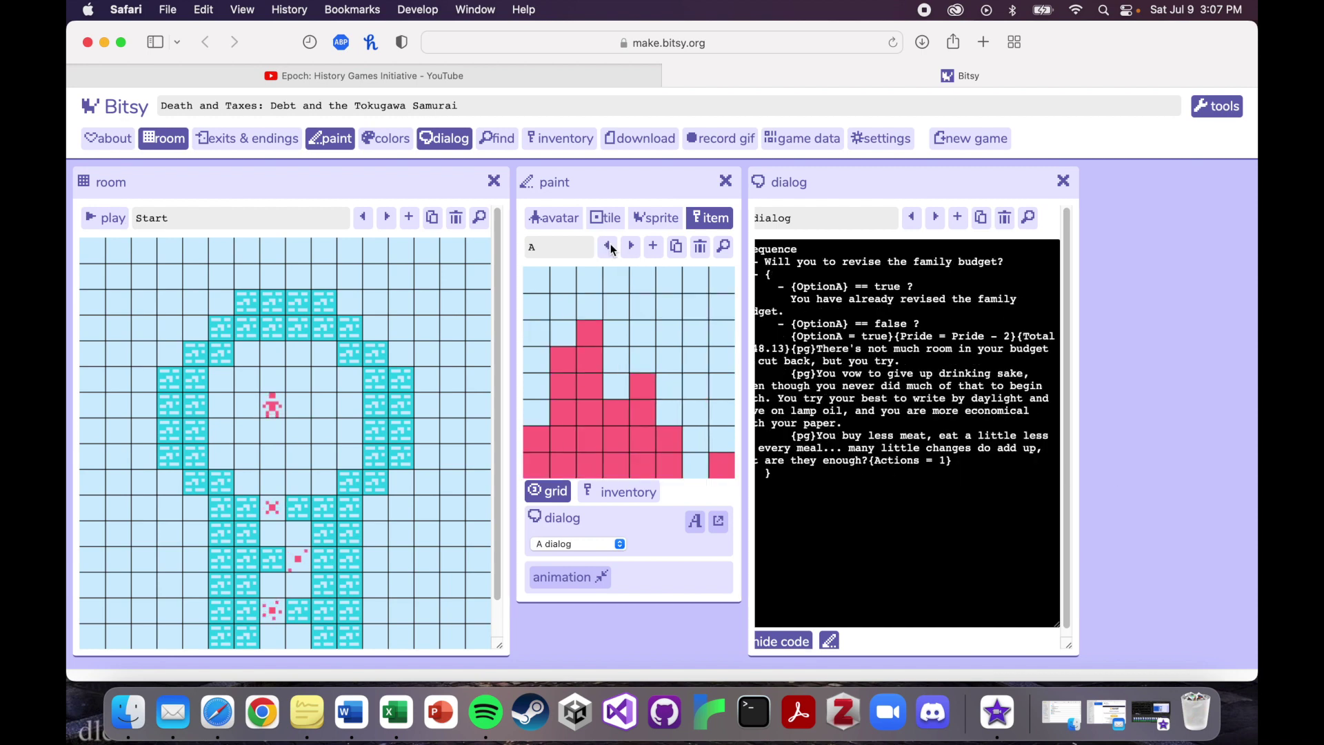
click(611, 246)
scroll(893, 527, left, 1)
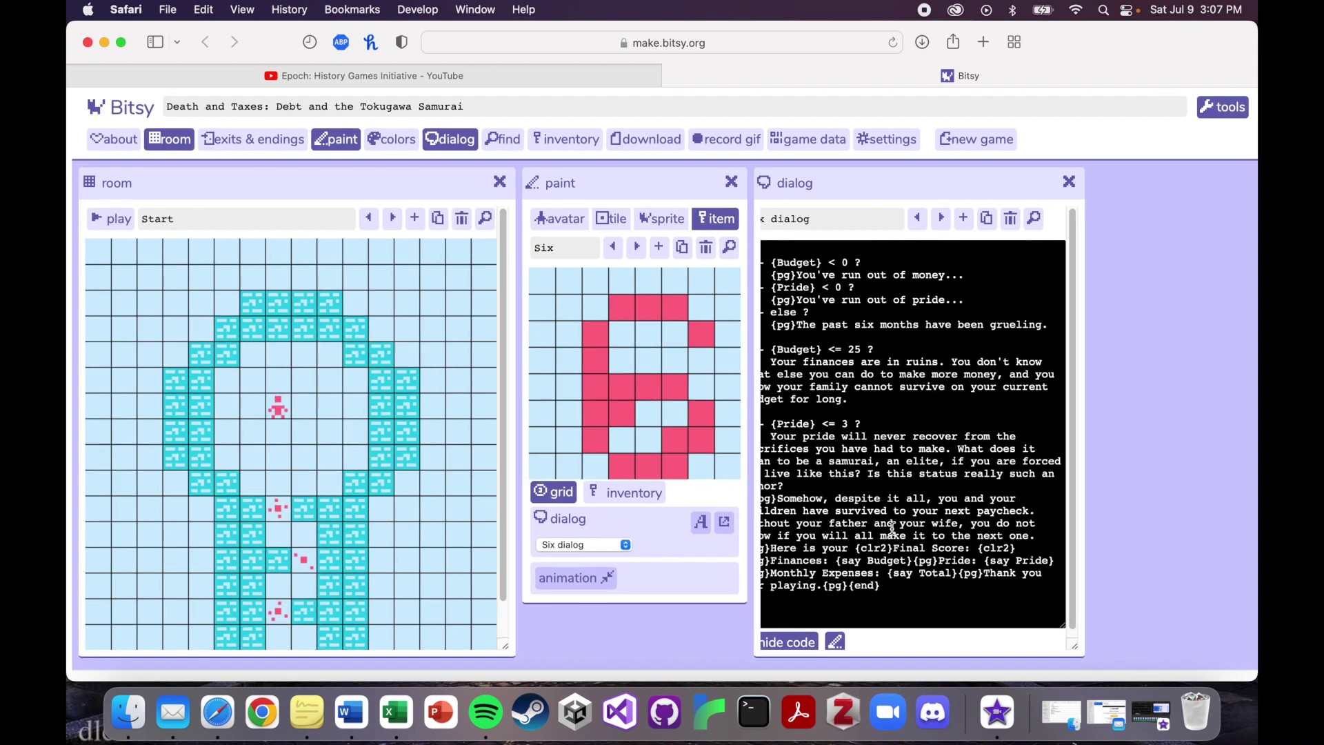
scroll(892, 527, right, 1)
click(876, 363)
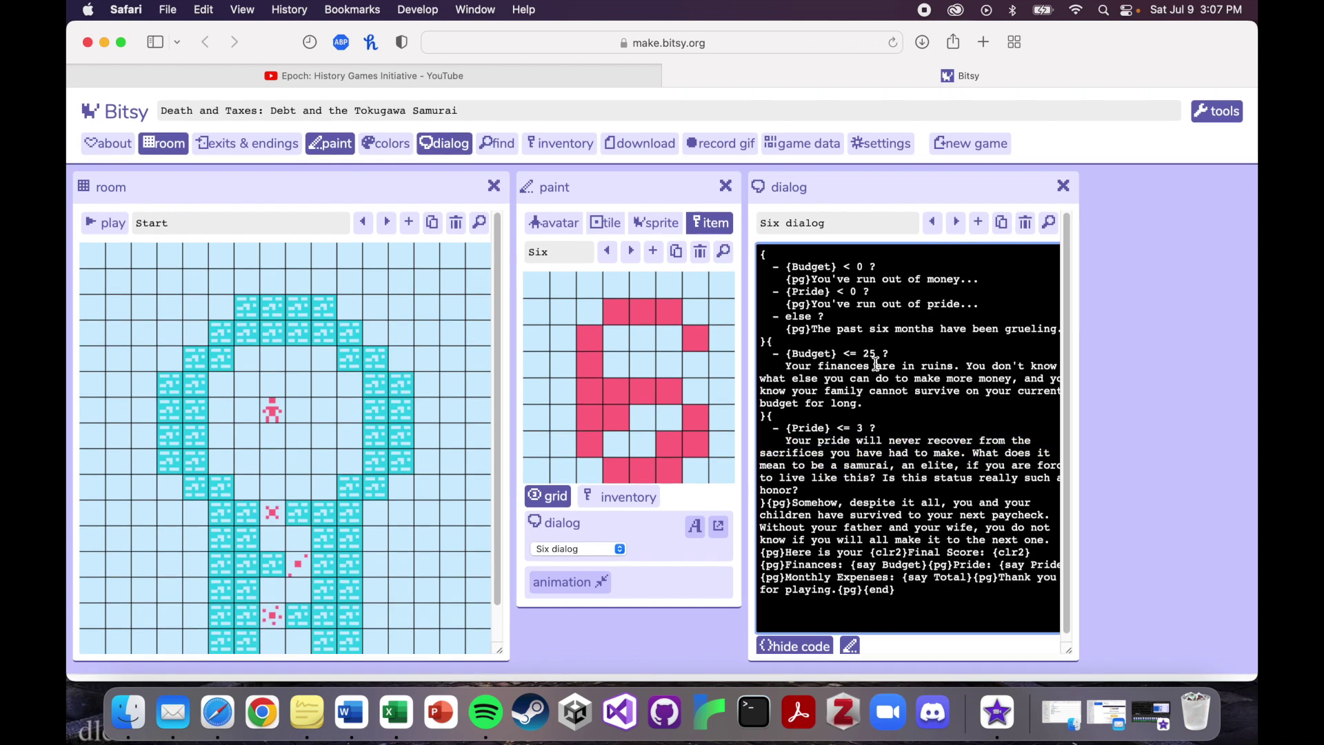
scroll(876, 364, down, 1)
drag(897, 590, 742, 112)
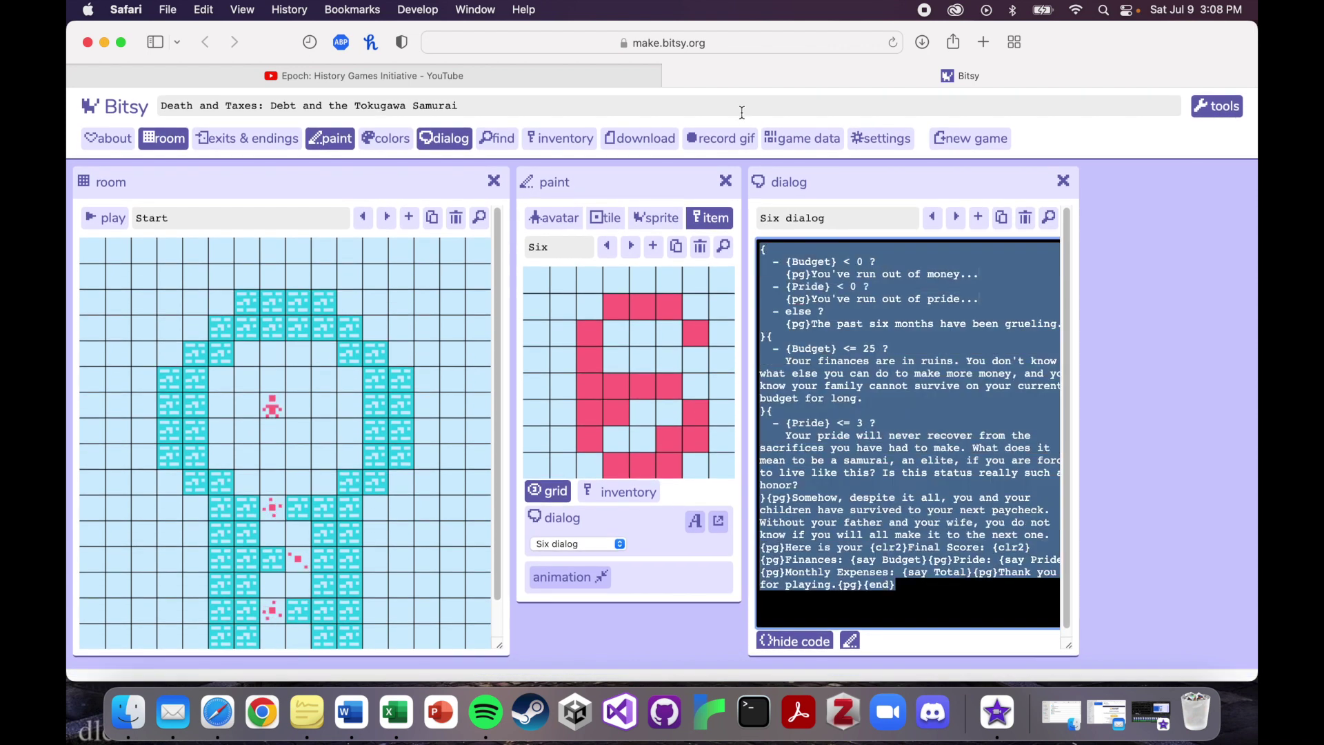
click(826, 287)
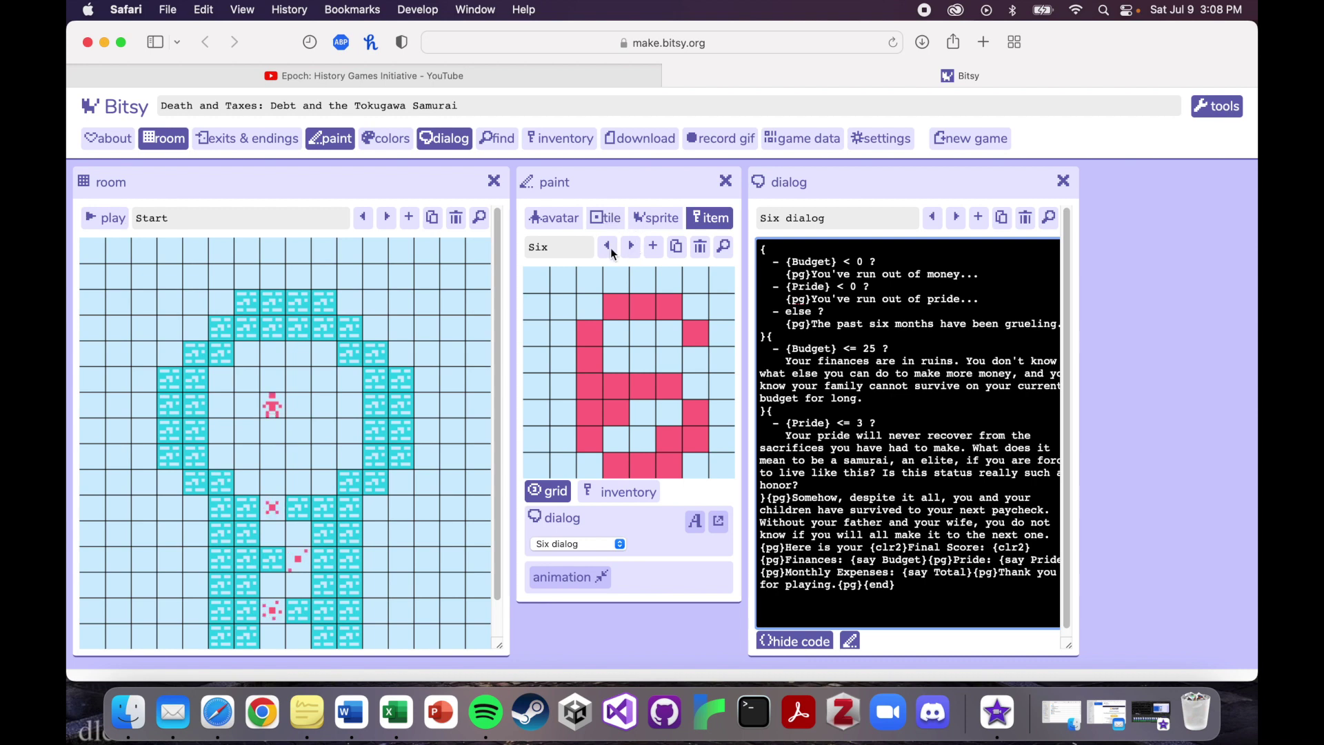
click(607, 247)
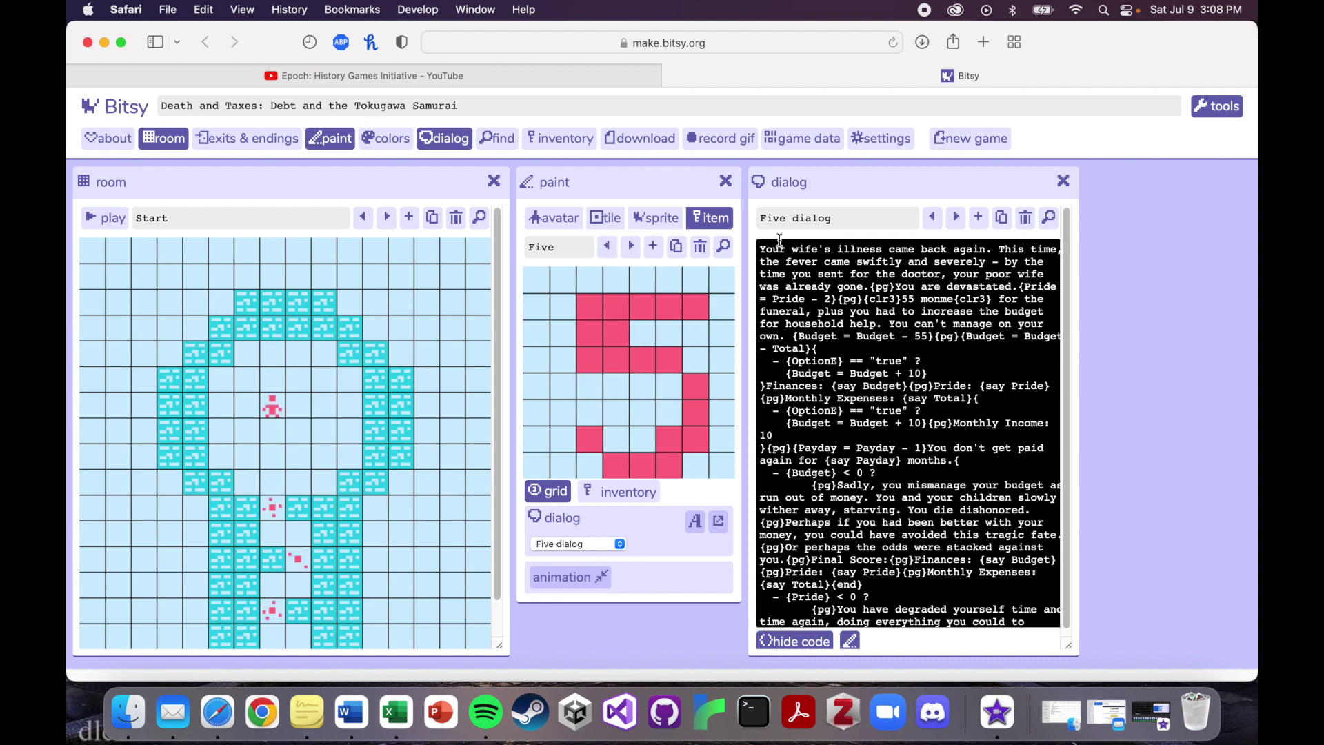
scroll(798, 526, down, 5)
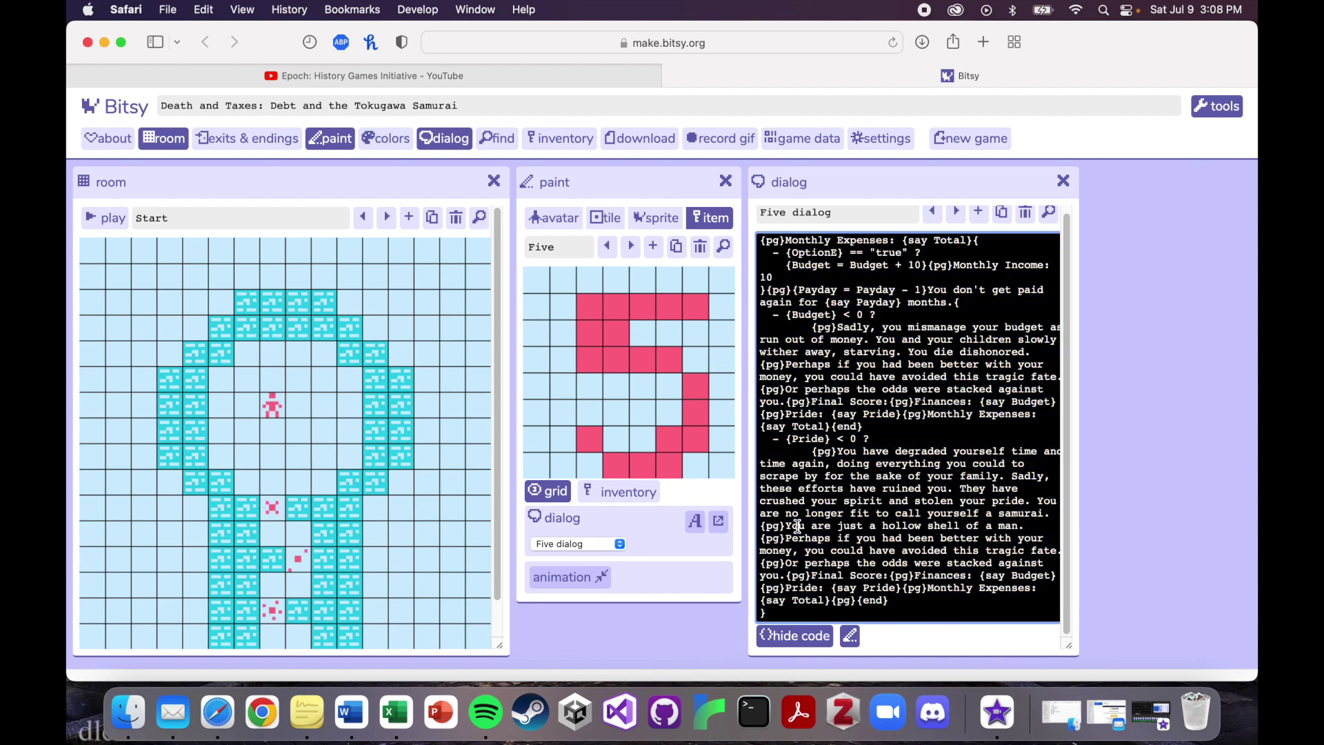
scroll(798, 525, up, 5)
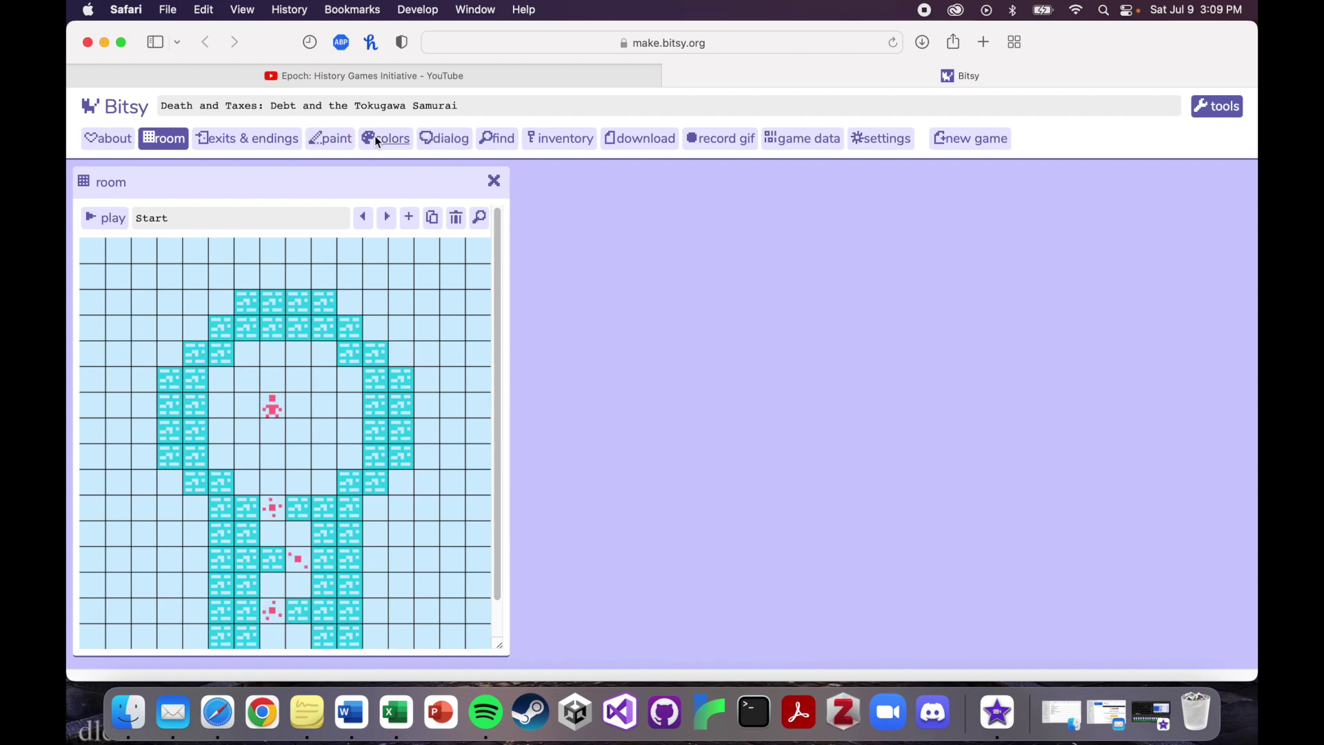
- Reopen the paint editor and step forward through items B and E to Intro 1
click(334, 138)
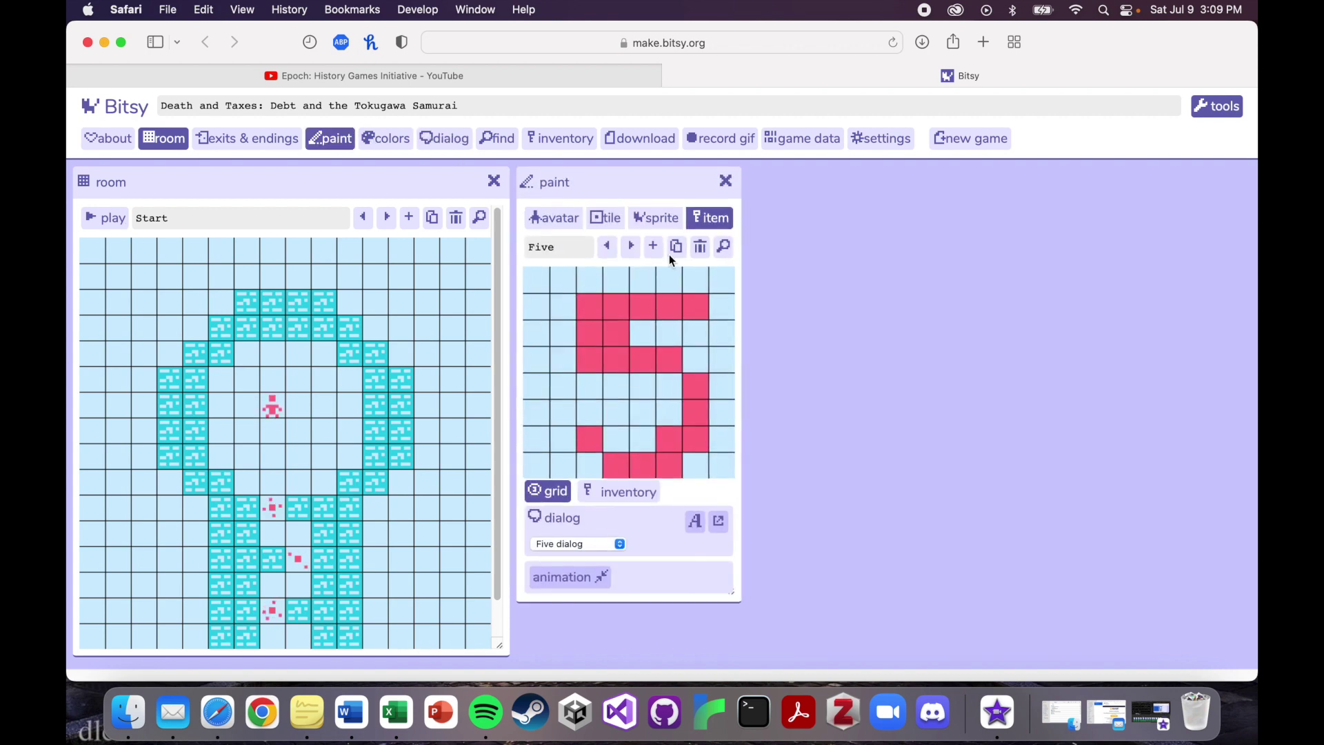
click(633, 245)
click(632, 247)
click(631, 247)
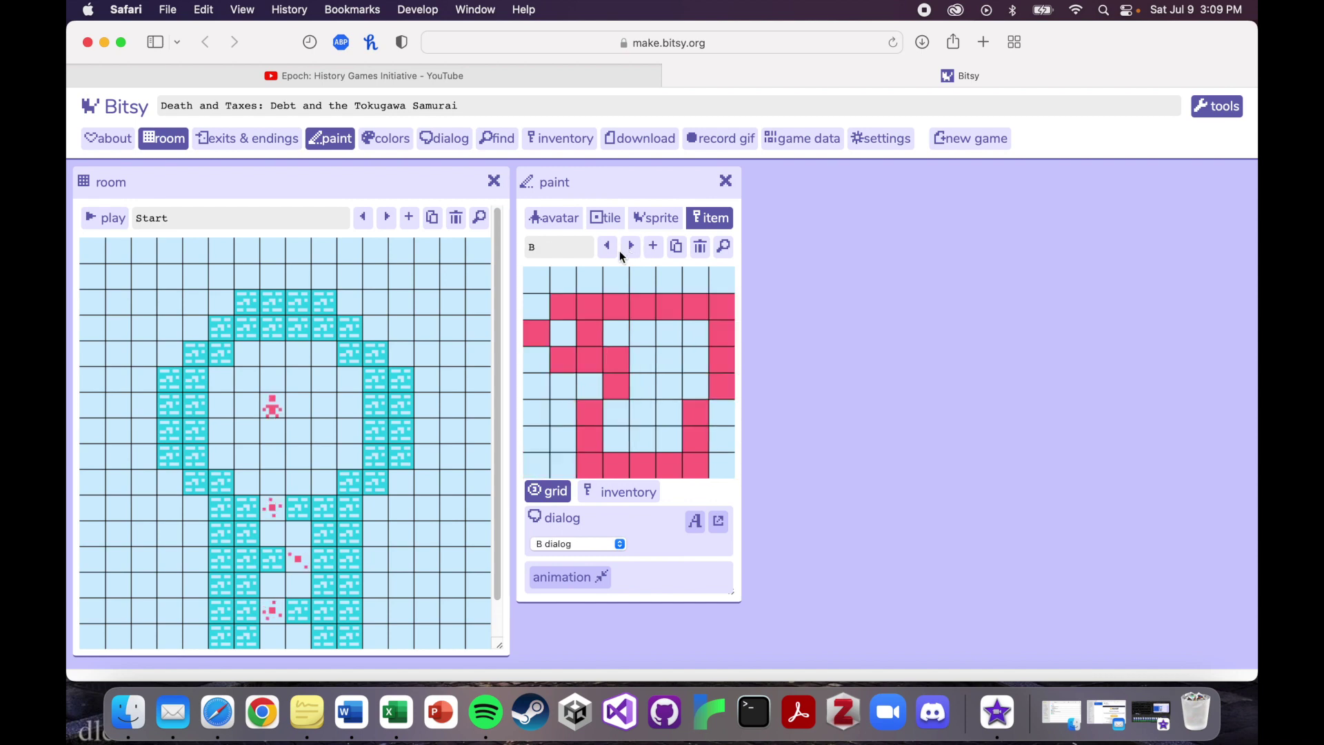
click(628, 250)
click(628, 250)
click(627, 250)
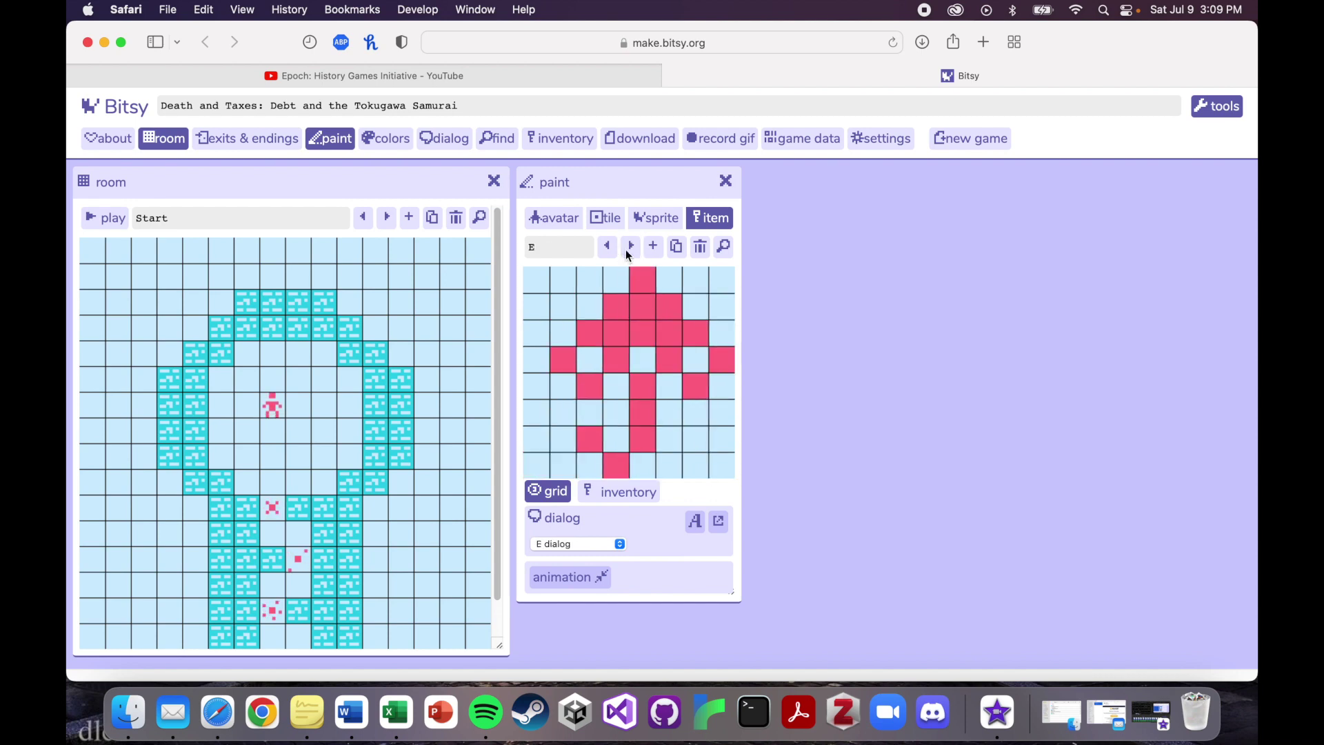
click(628, 250)
click(627, 251)
click(629, 250)
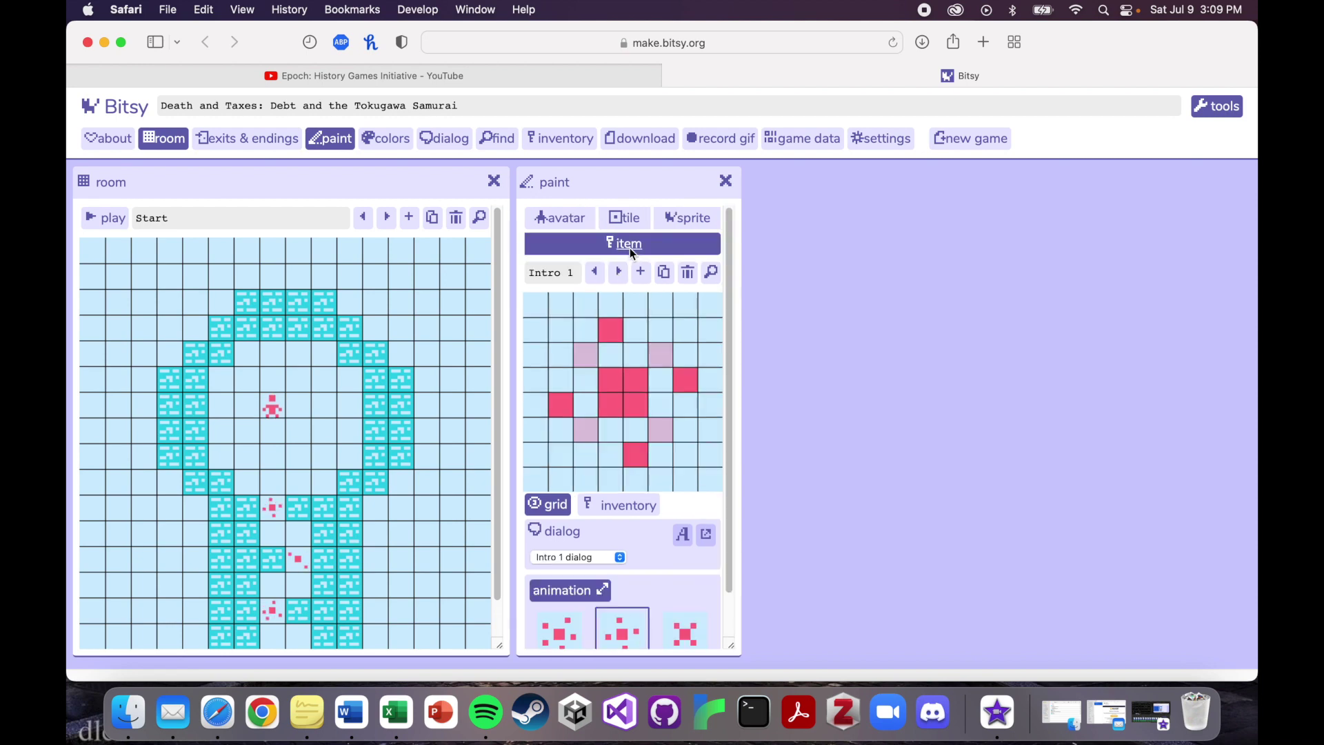
- Go back through items G and F to E, and show the Month 1 room
click(602, 272)
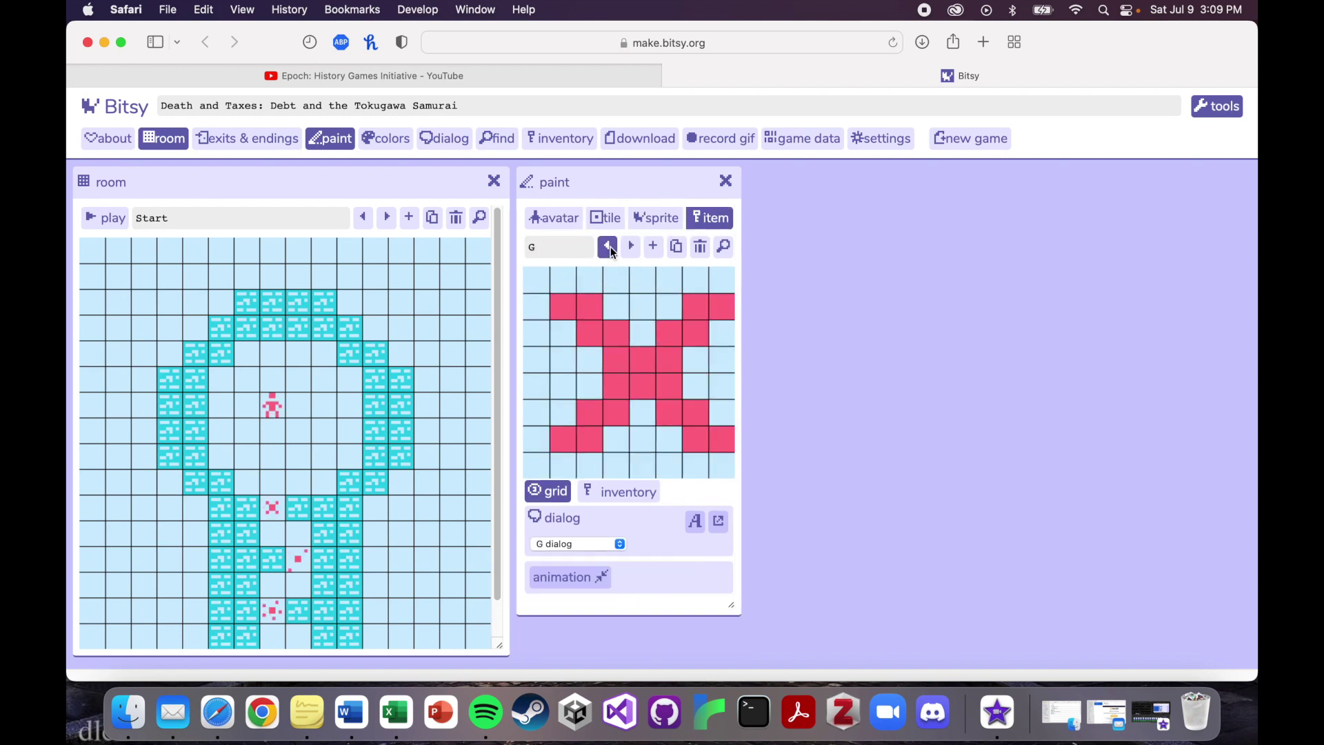
click(609, 248)
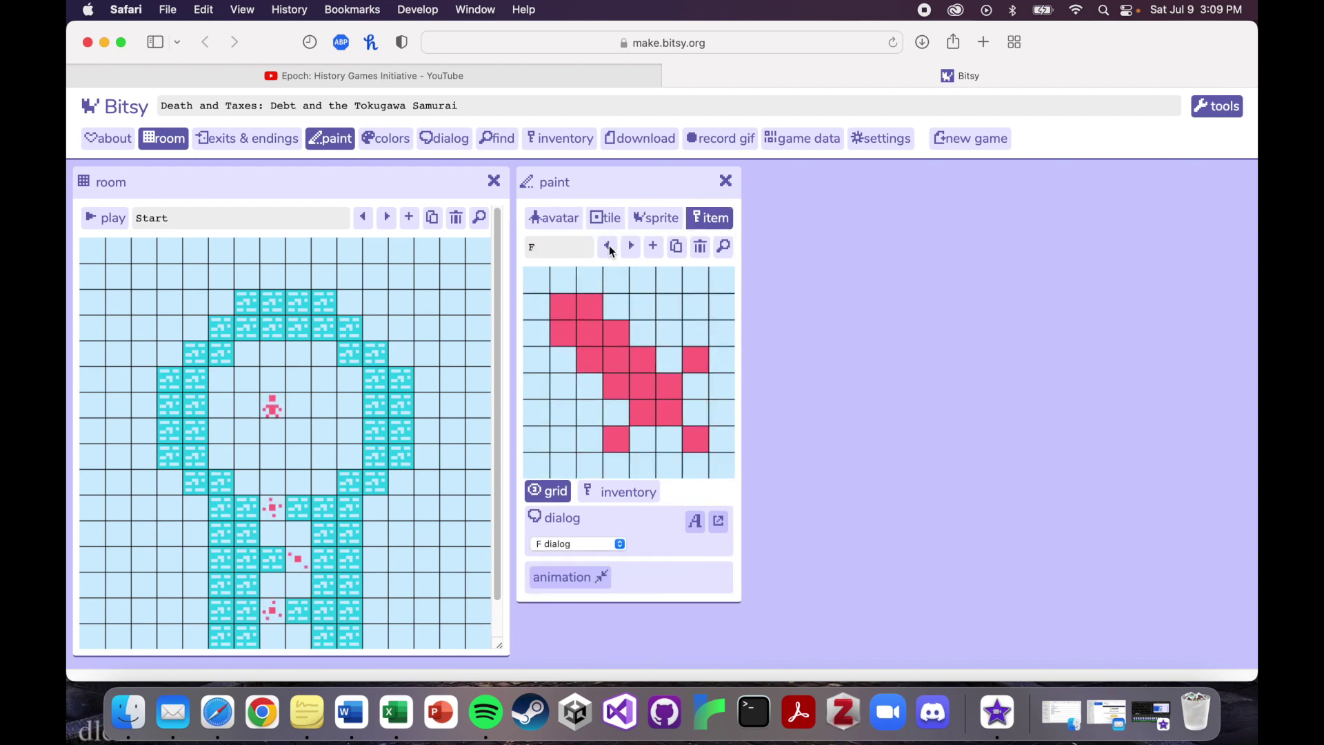
click(609, 248)
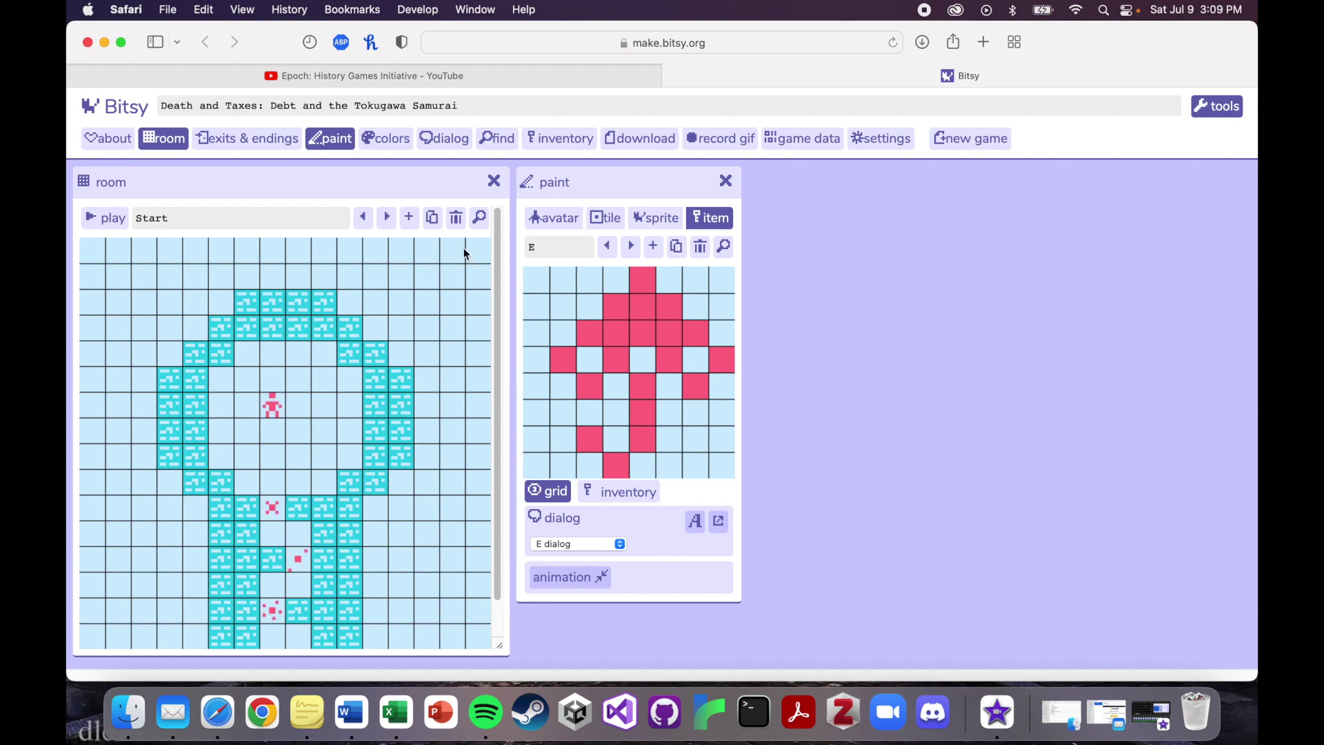
click(387, 218)
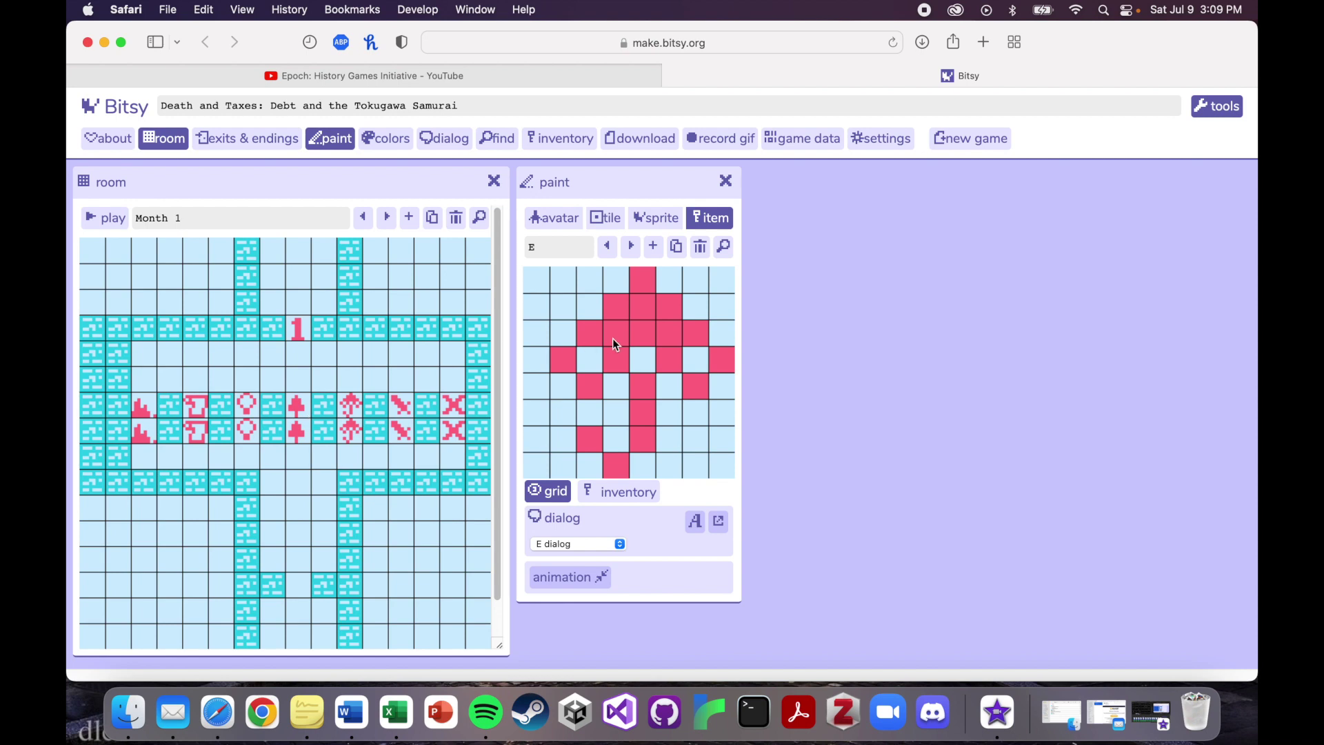
- Browse the sprites past Month 4 and Event 3 to the OptionA sprite
click(656, 218)
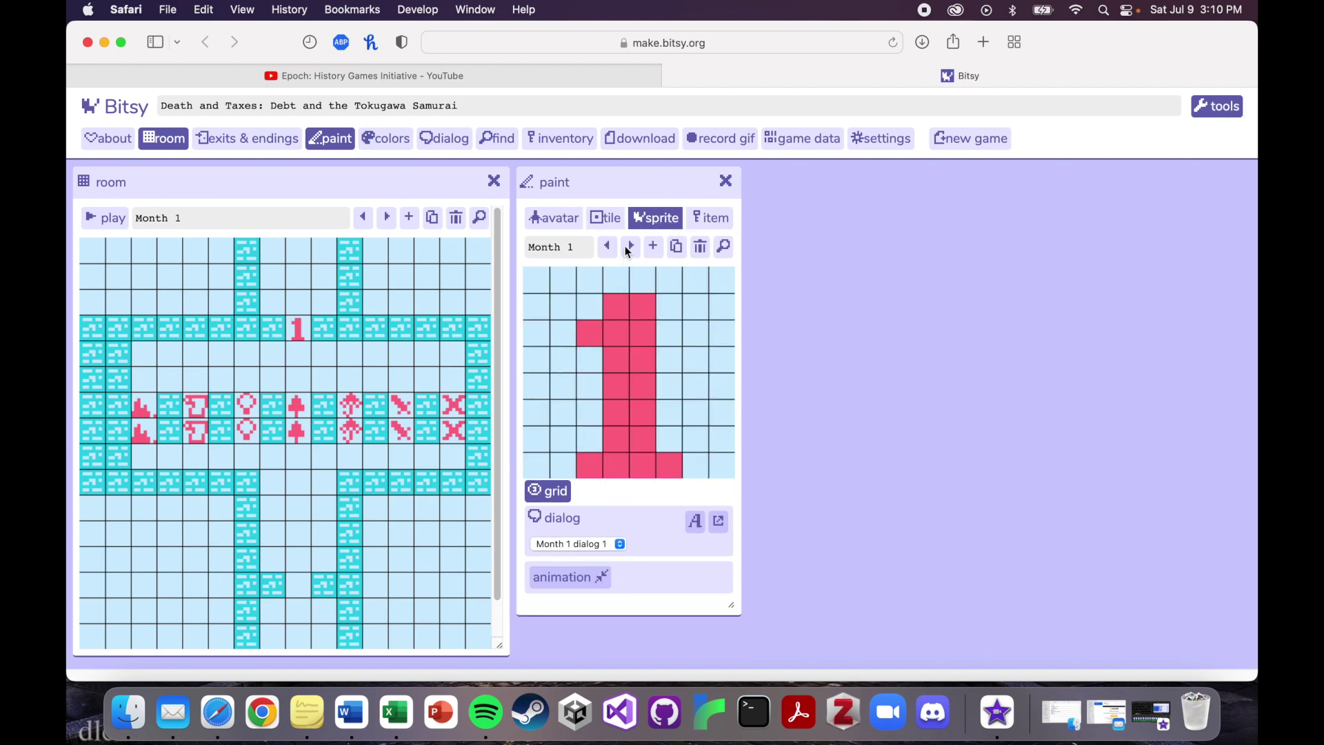
click(628, 249)
click(631, 249)
click(633, 249)
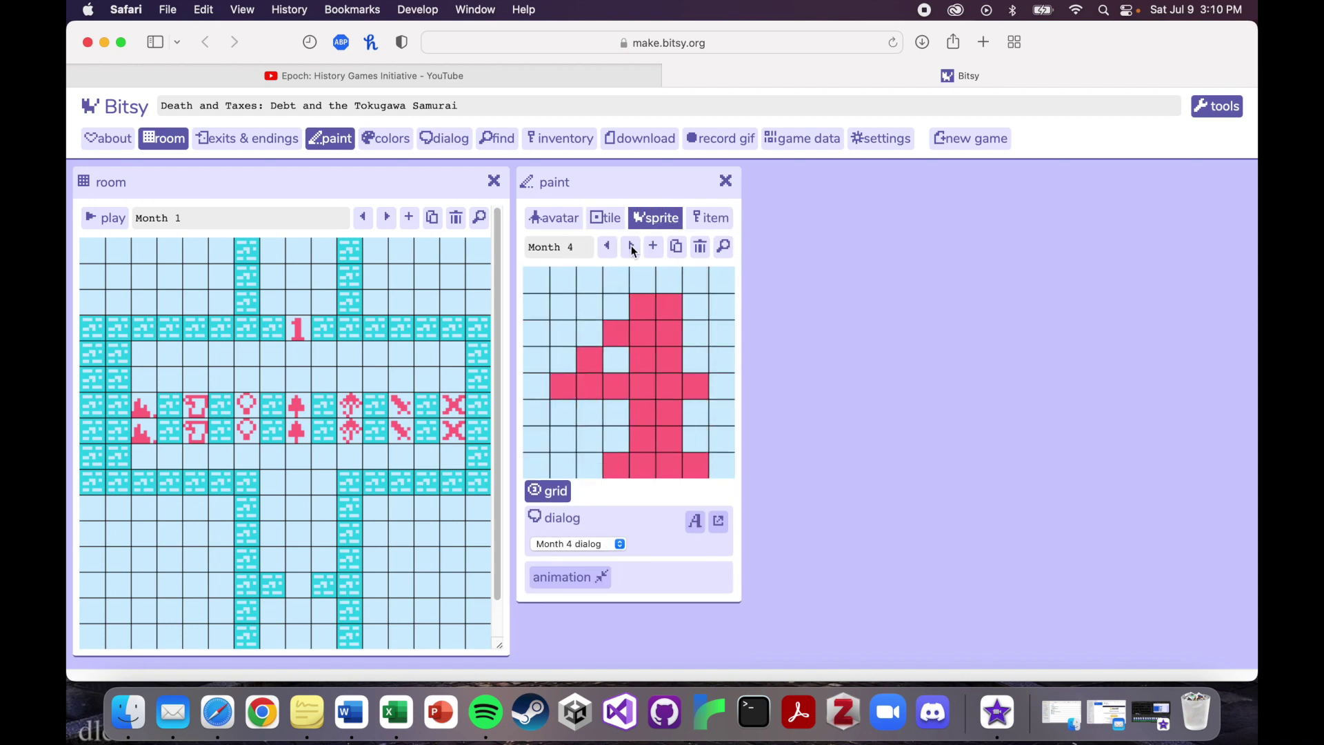
click(632, 249)
click(632, 249)
click(632, 249)
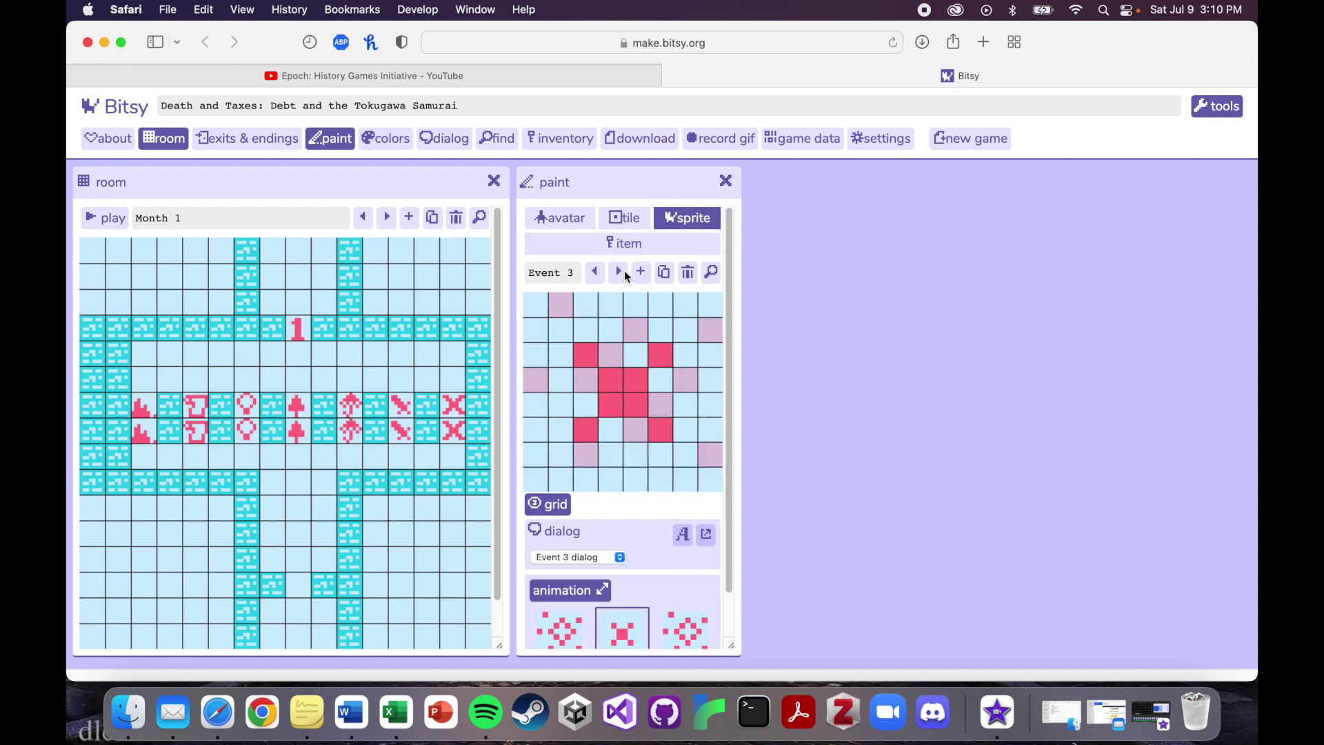
click(624, 270)
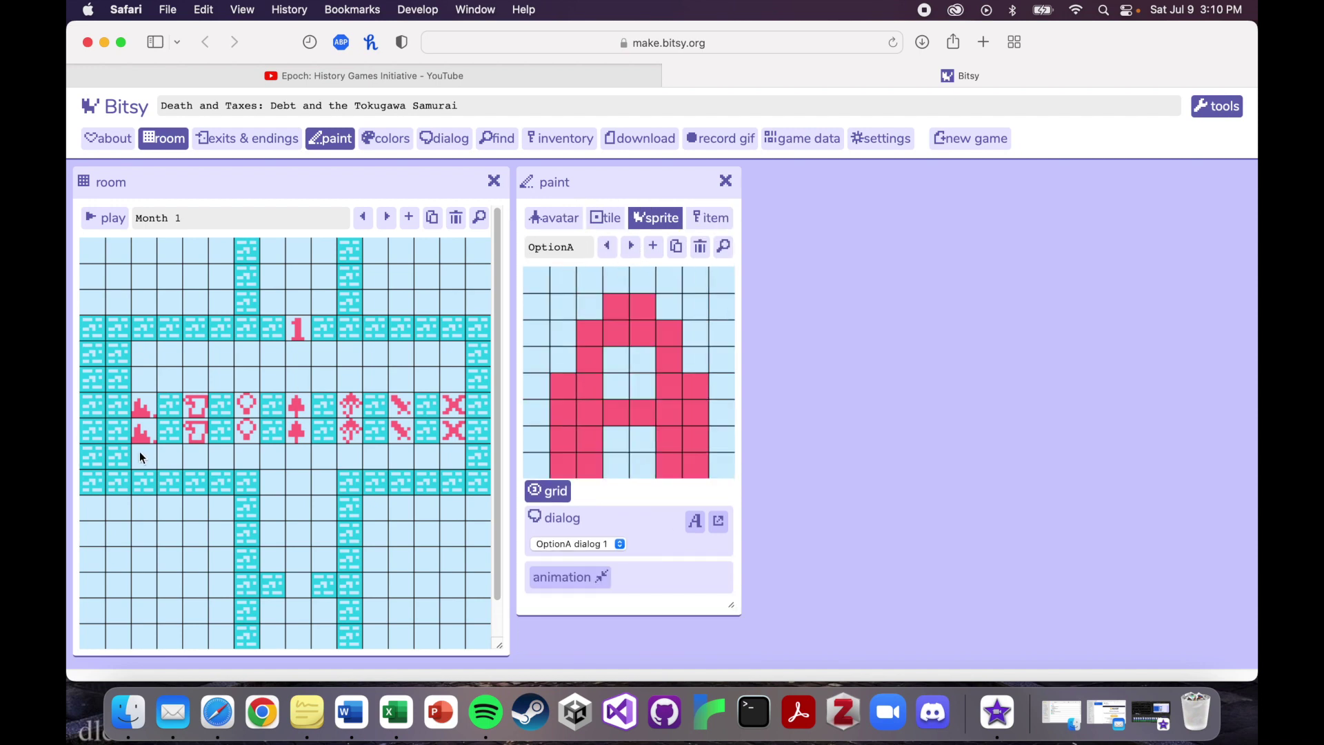
- Place the OptionA and OptionB letter sprites in the room, then remove both
click(146, 372)
click(631, 248)
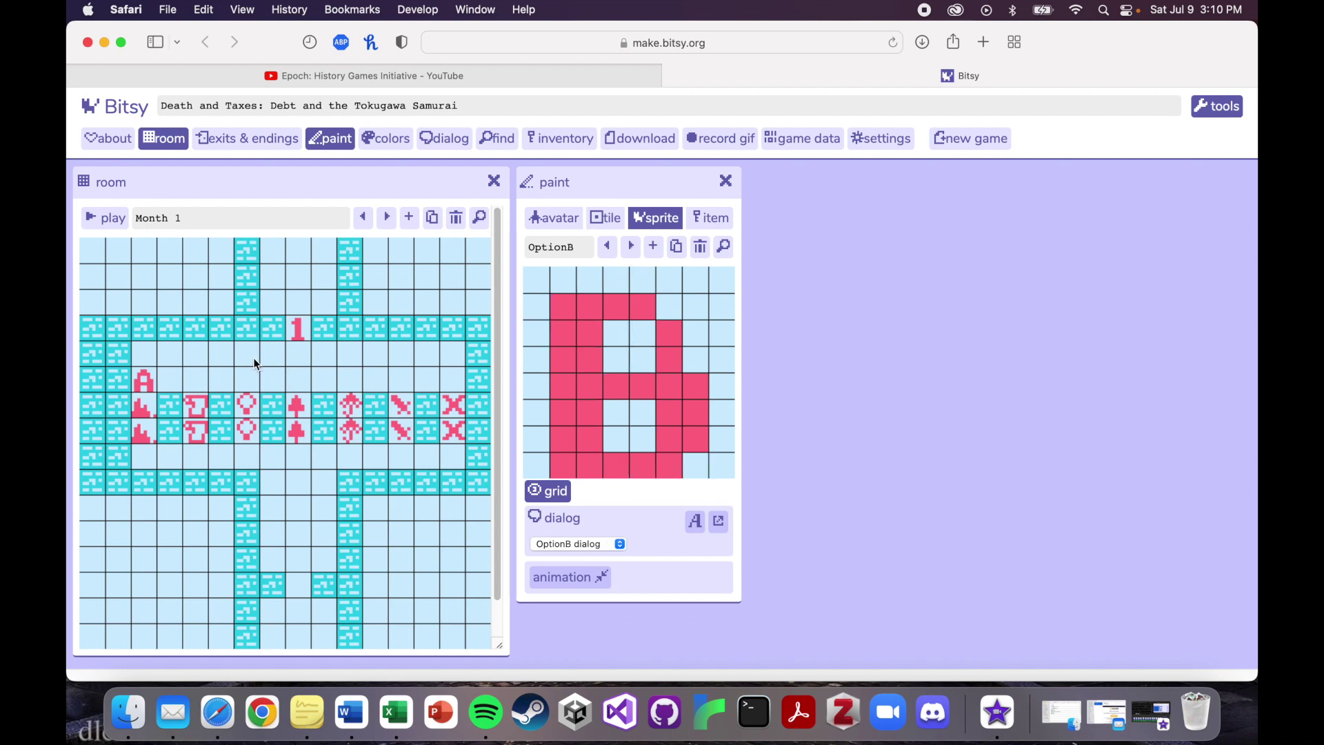
click(198, 380)
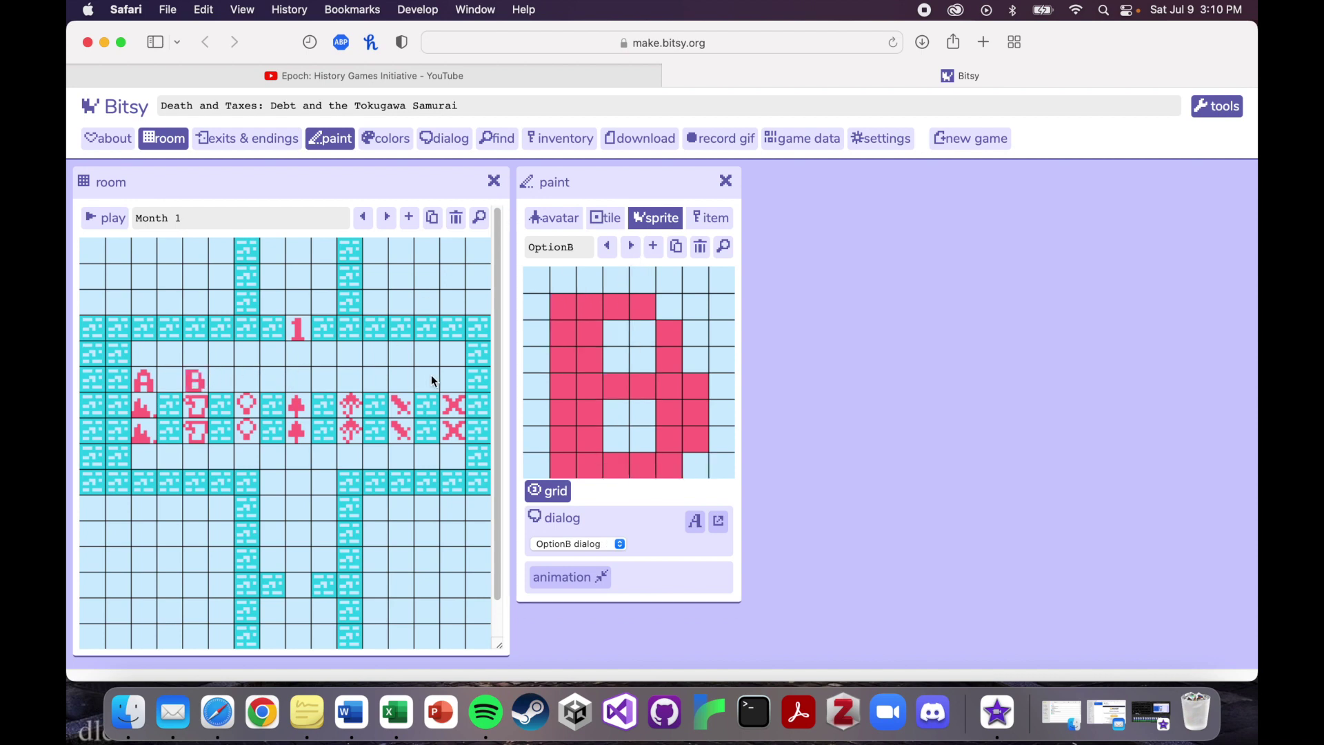
click(197, 379)
click(607, 247)
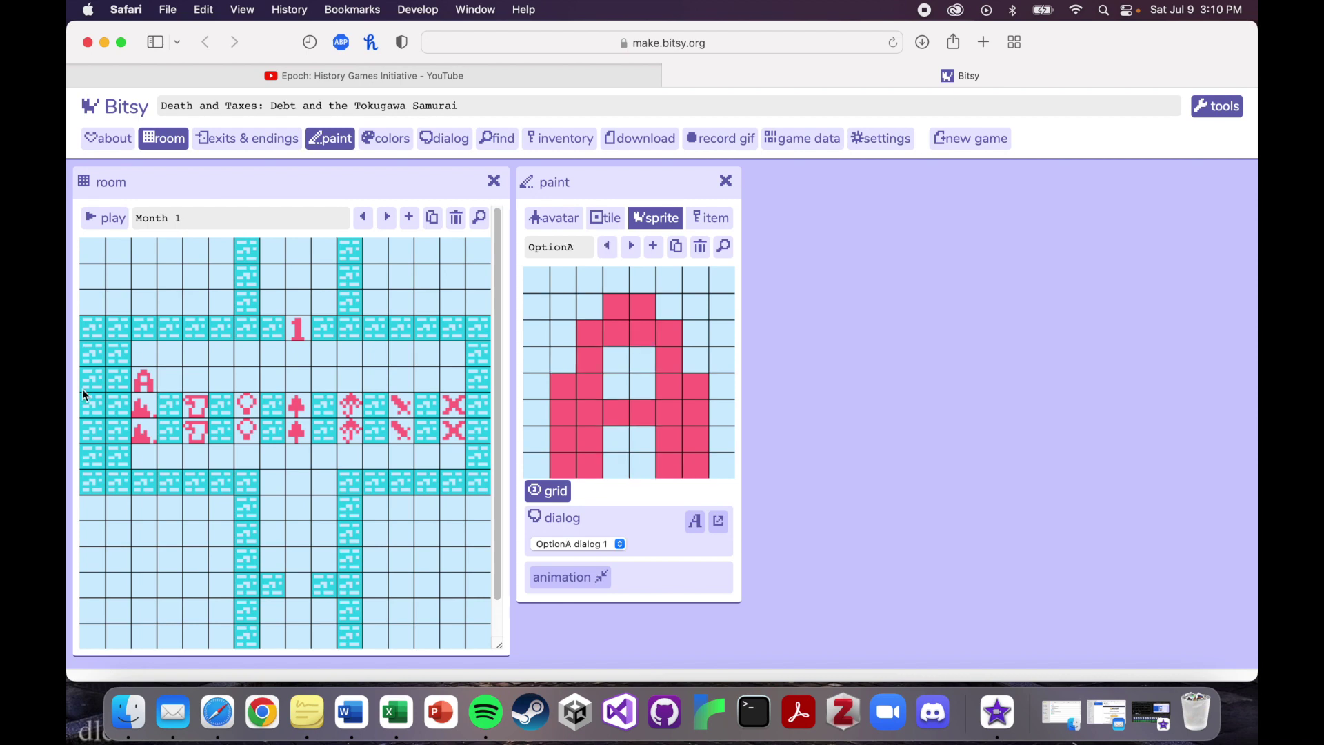
click(151, 382)
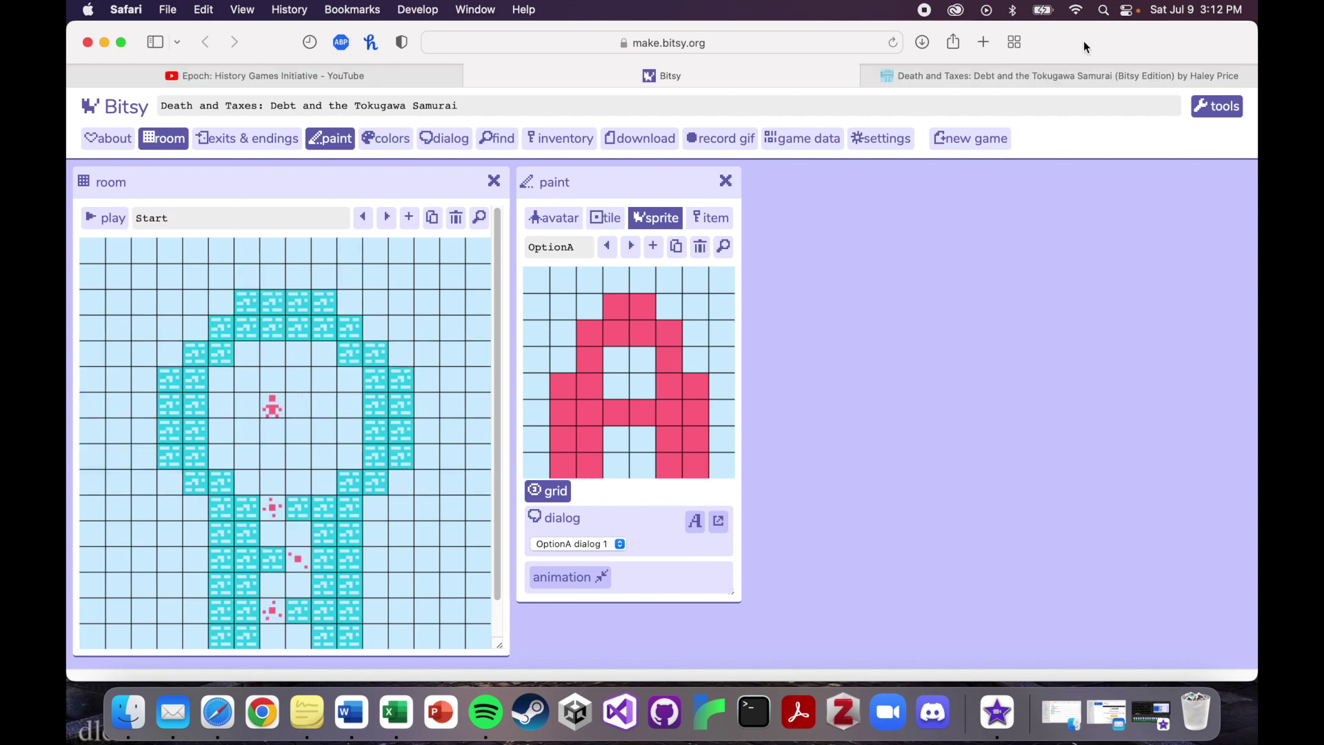
- Go to the Death and Taxes itch.io page, start the game, and scroll to the tutorial video
click(1031, 72)
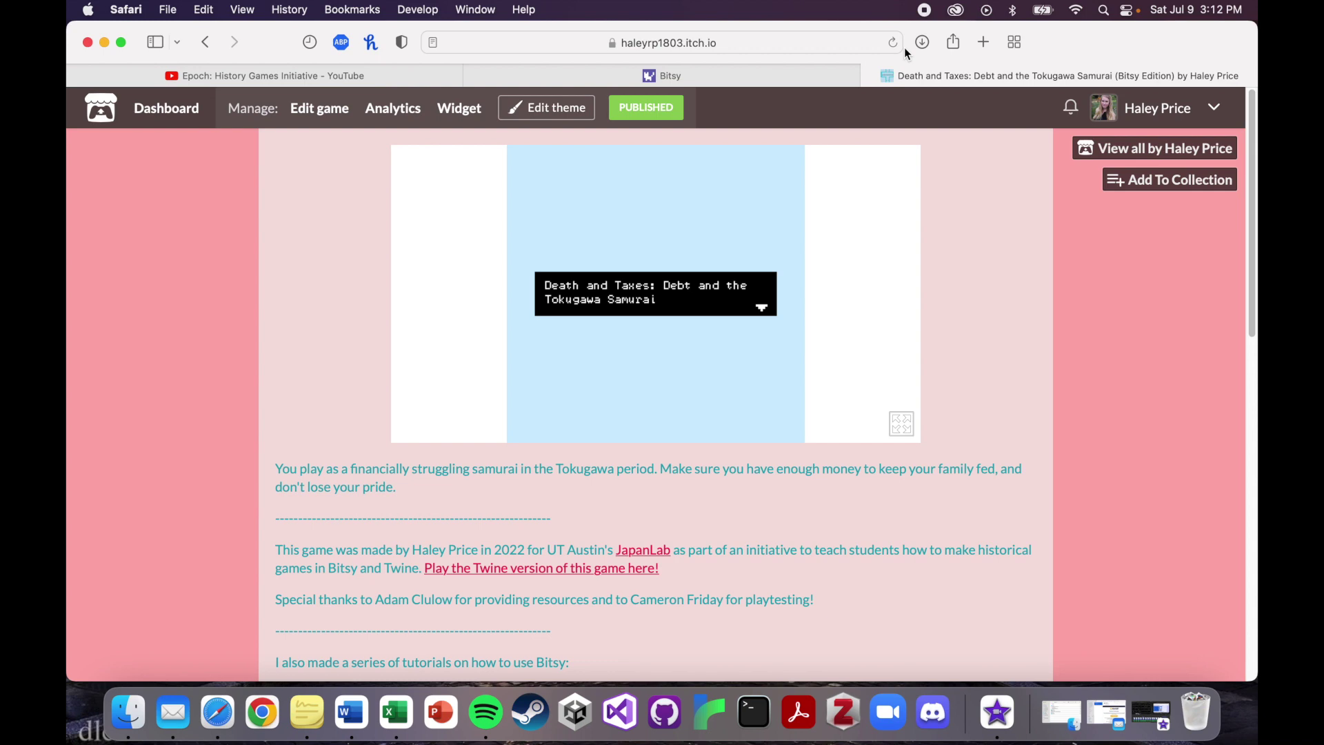
click(815, 41)
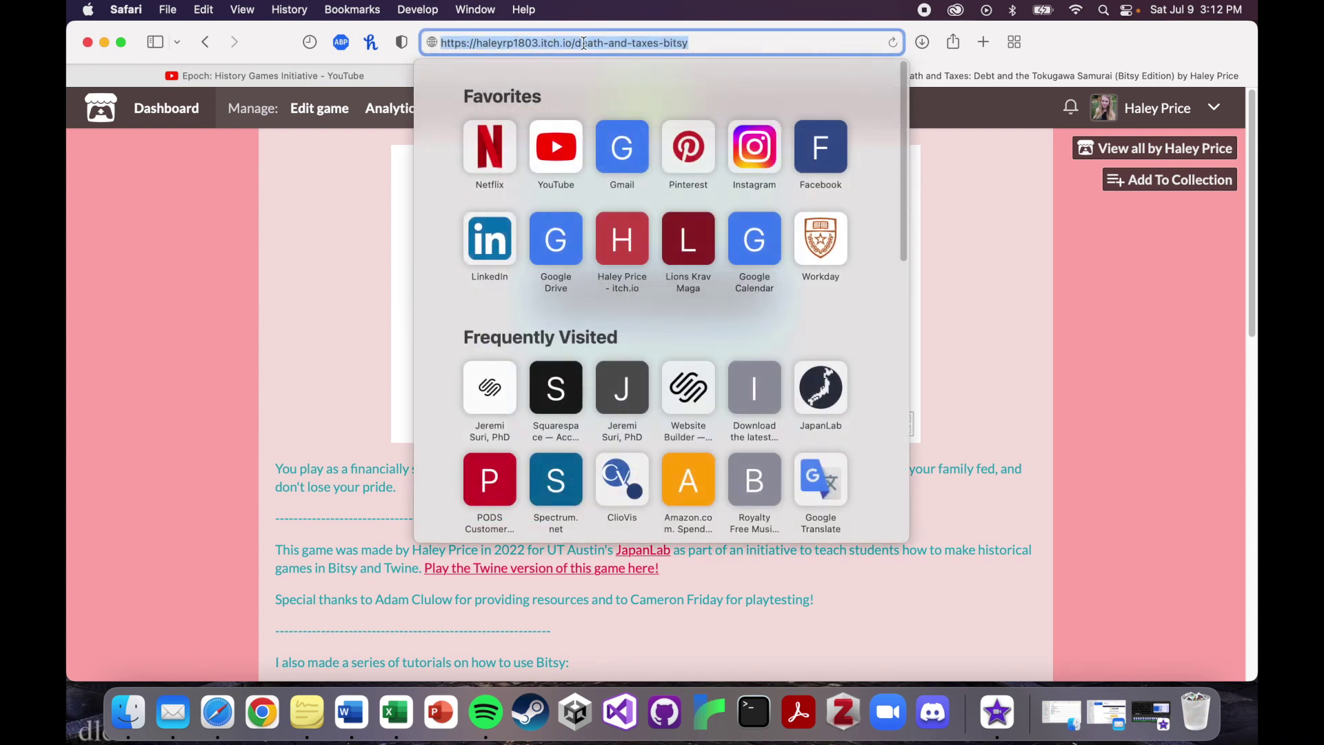
click(1011, 262)
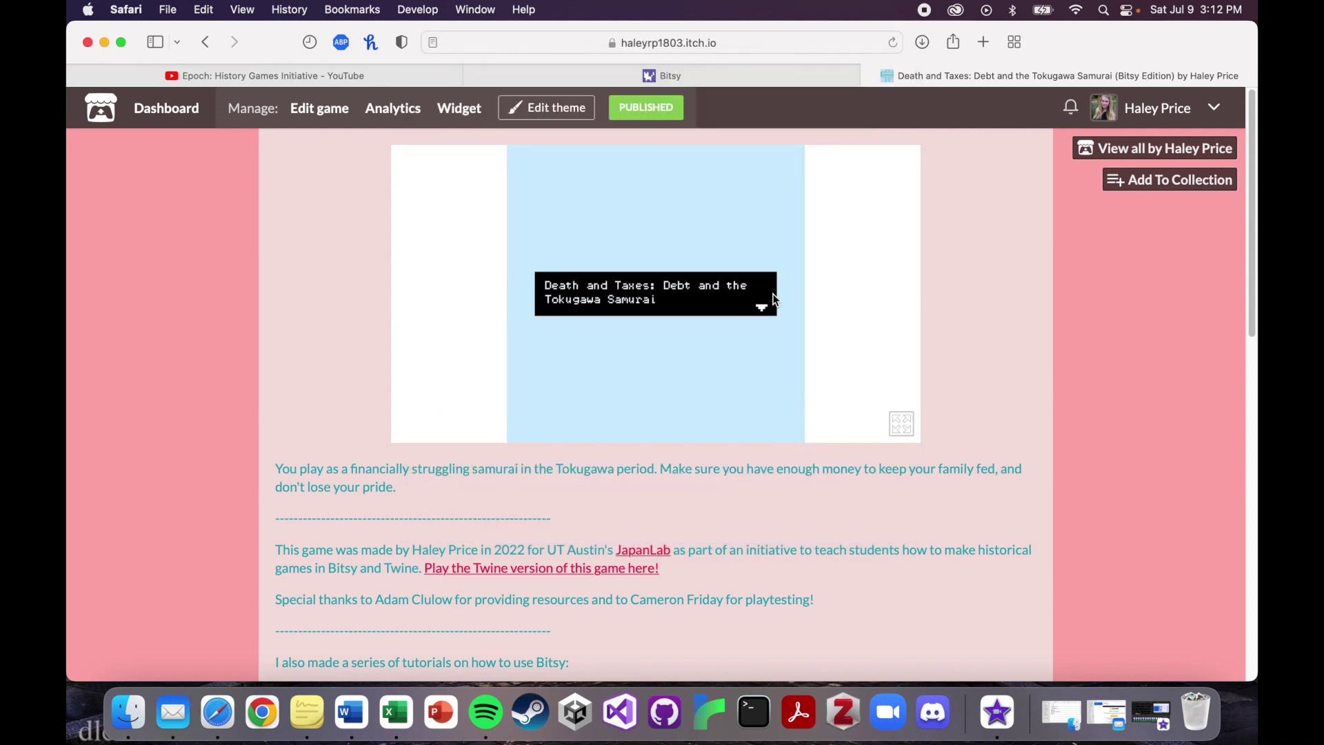
key(space)
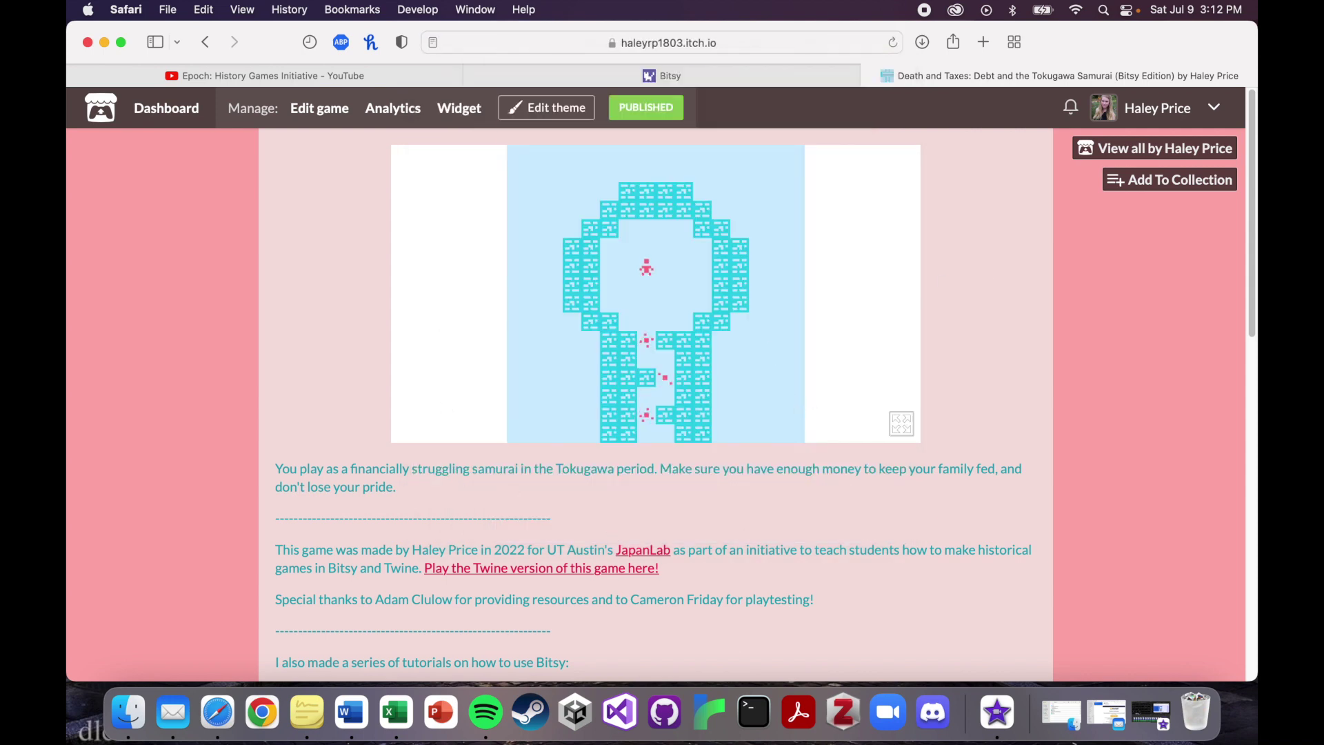
scroll(656, 386, down, 6)
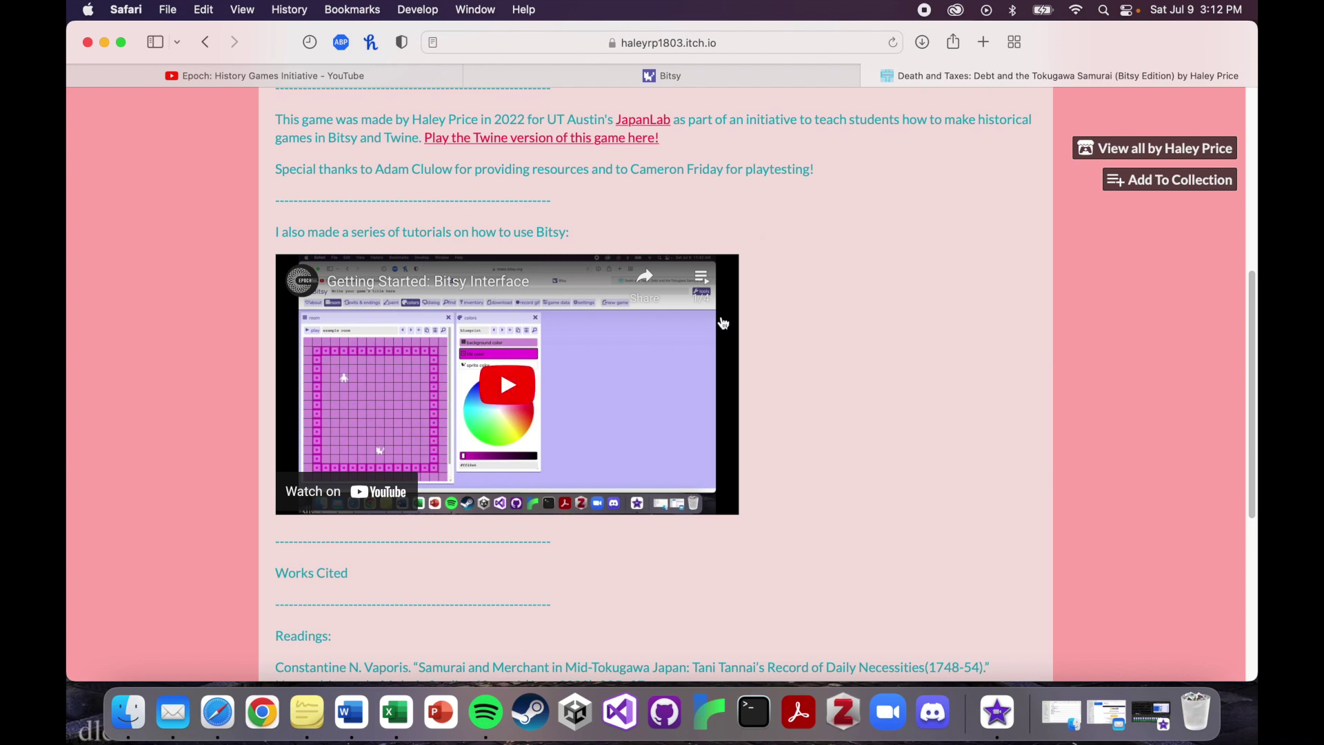
- Scroll to Download and highlight the 'Death and Taxes Bitsy - 2022.07.09 copy.html' file name
scroll(723, 317, down, 4)
scroll(722, 322, down, 2)
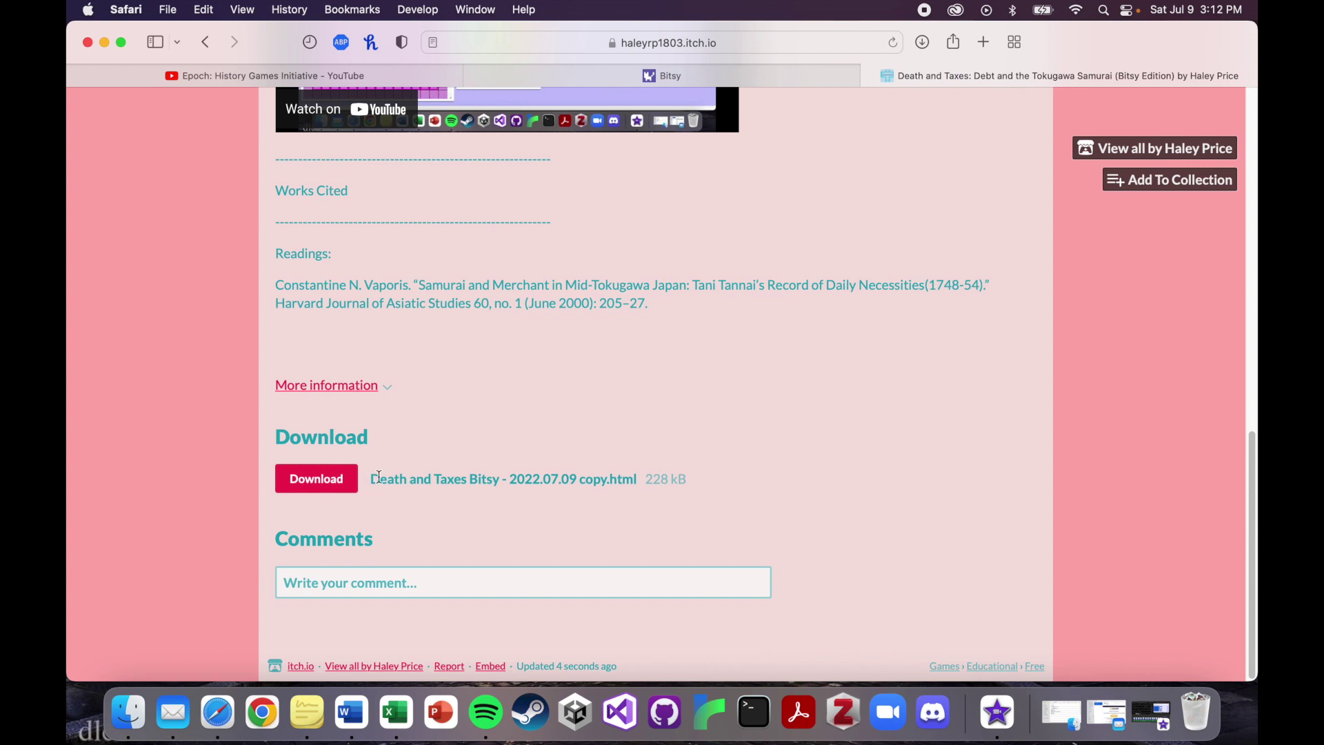
drag(369, 476, 639, 469)
click(638, 469)
drag(371, 481, 610, 477)
click(610, 477)
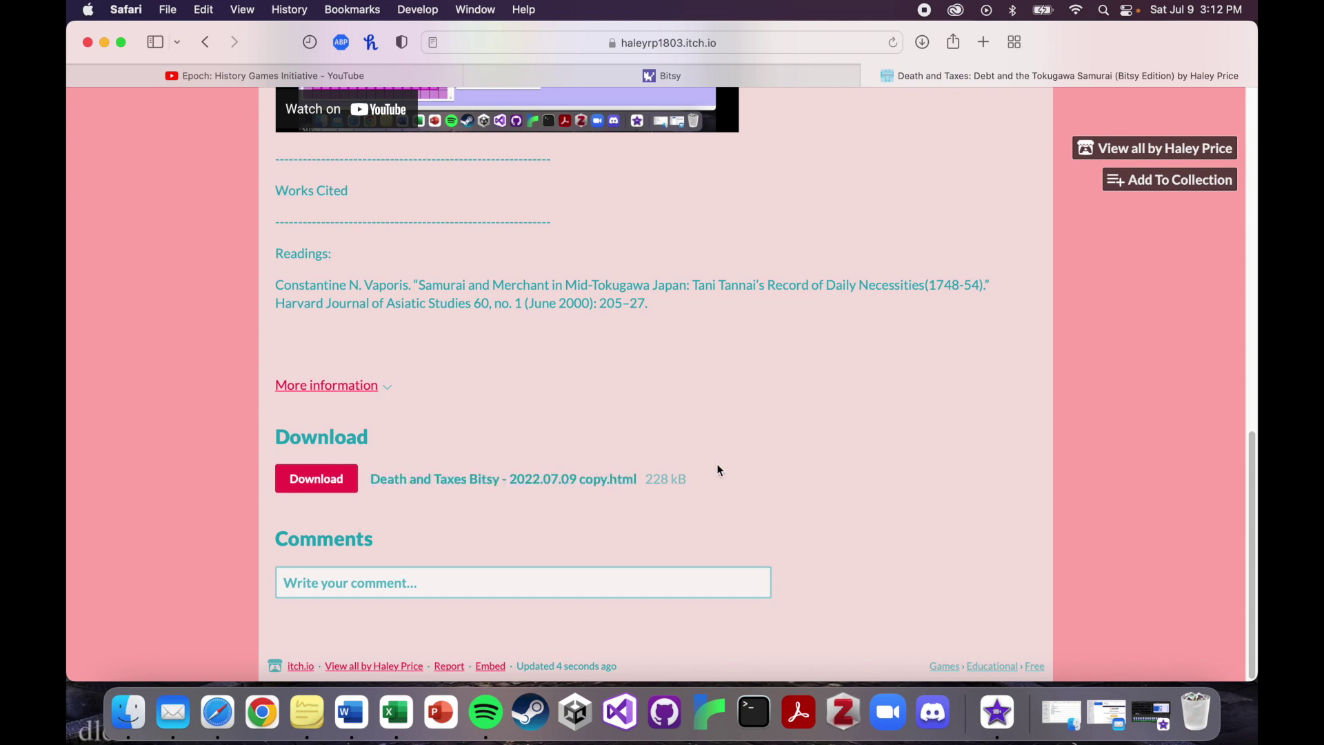